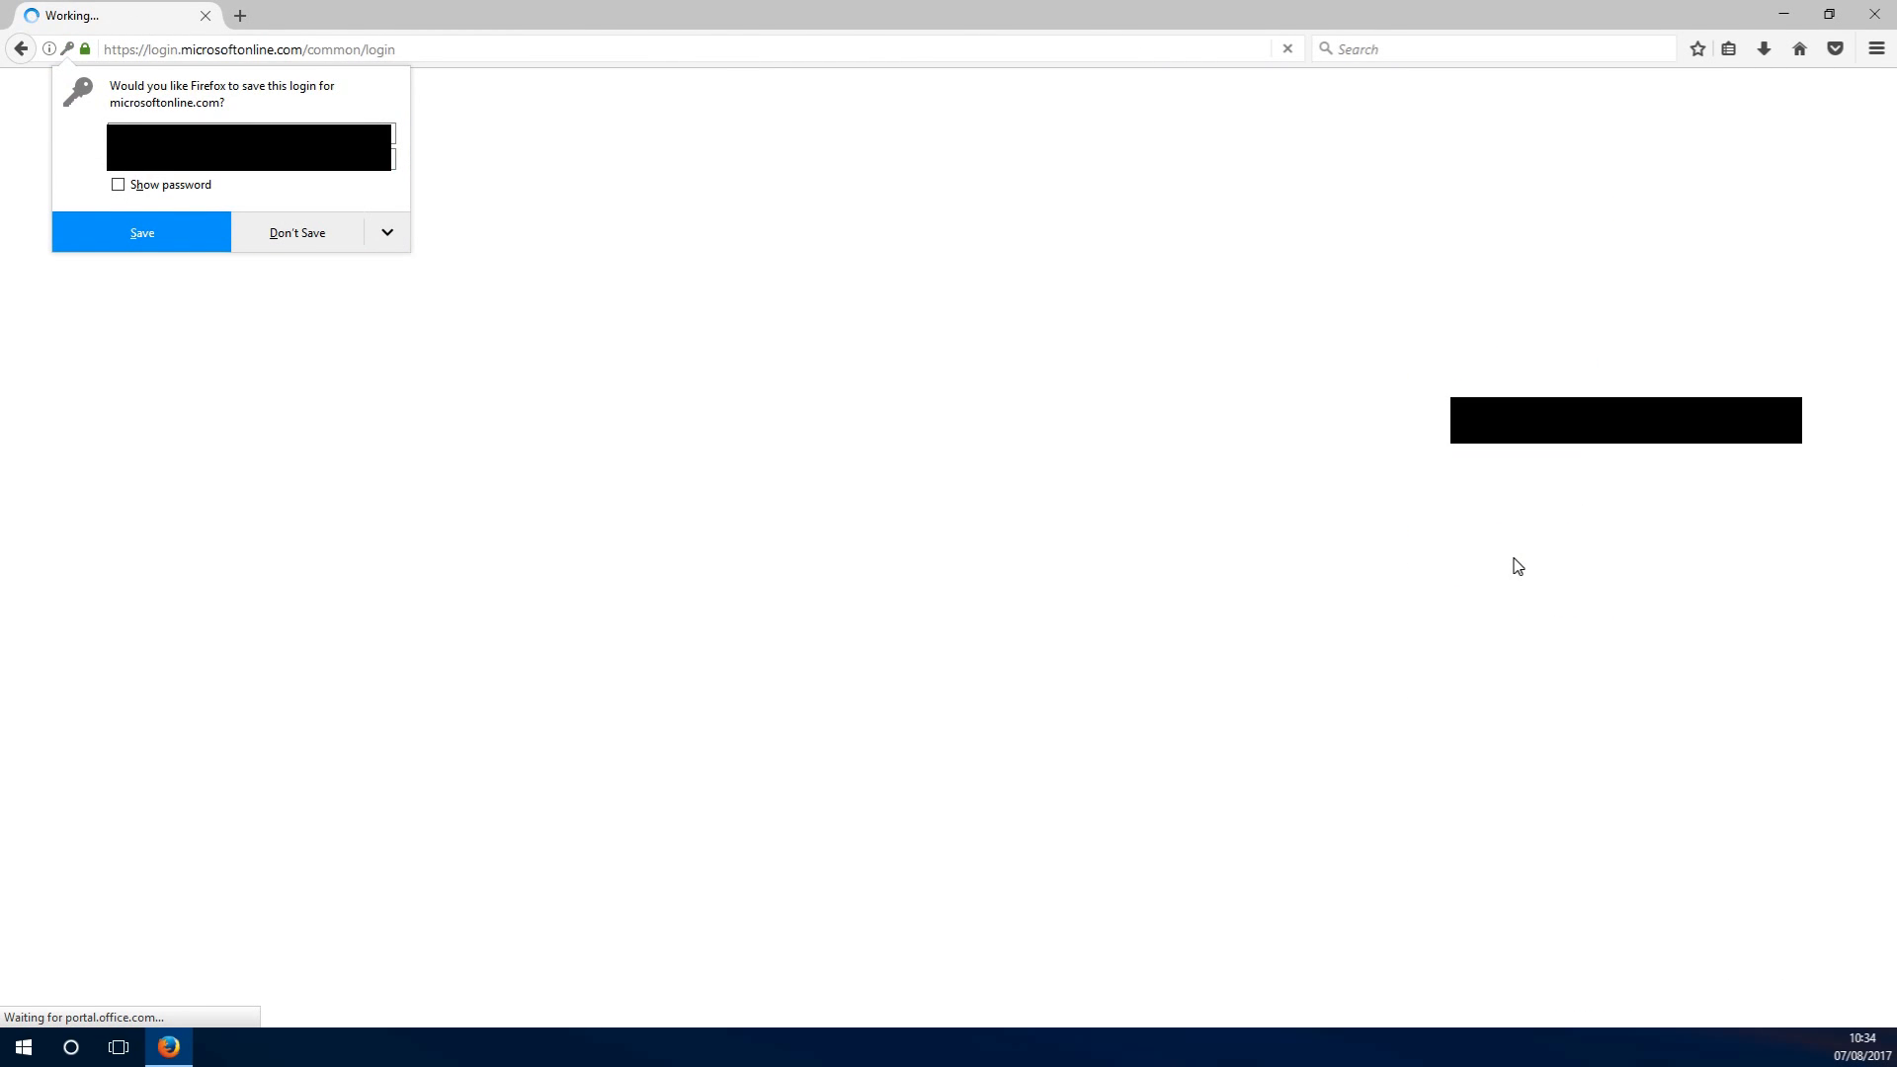
Decline saving the login and open the Exchange admin center from the Office 365 admin home page.
left_click(316, 237)
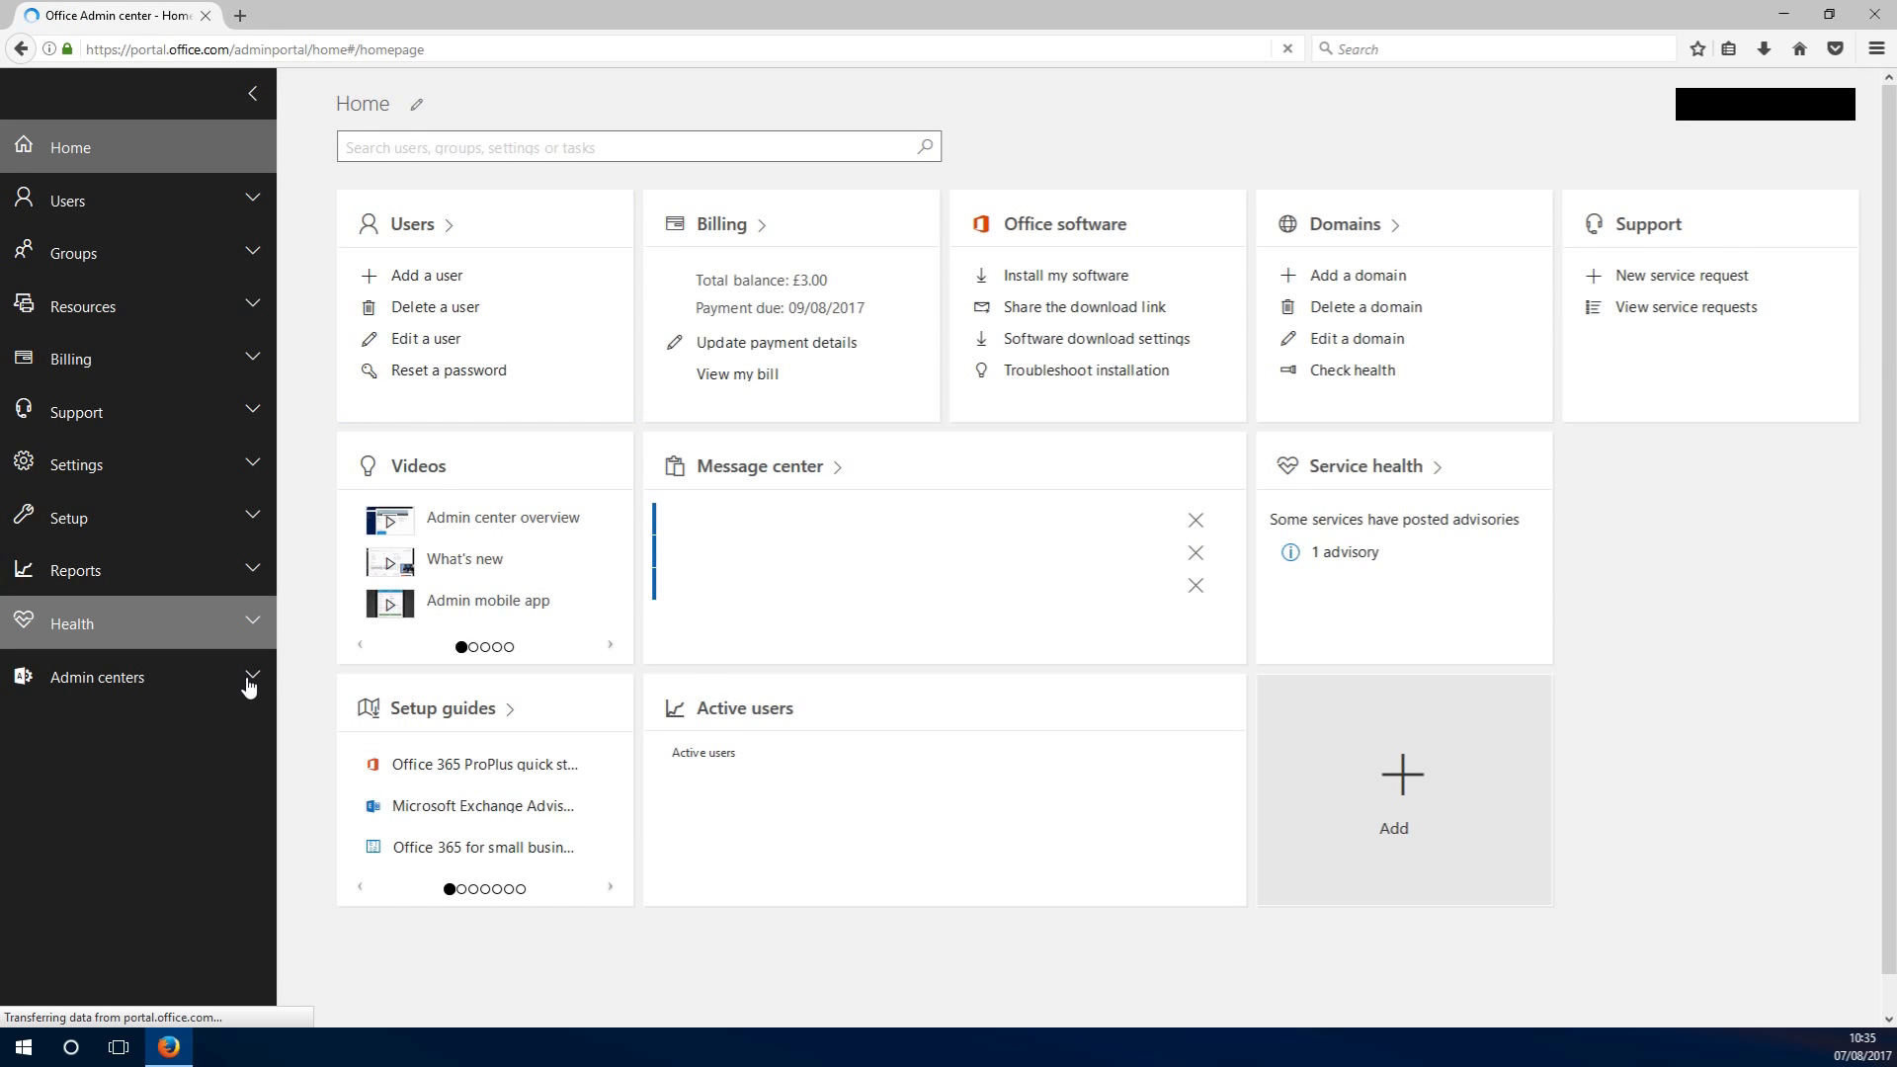
left_click(250, 685)
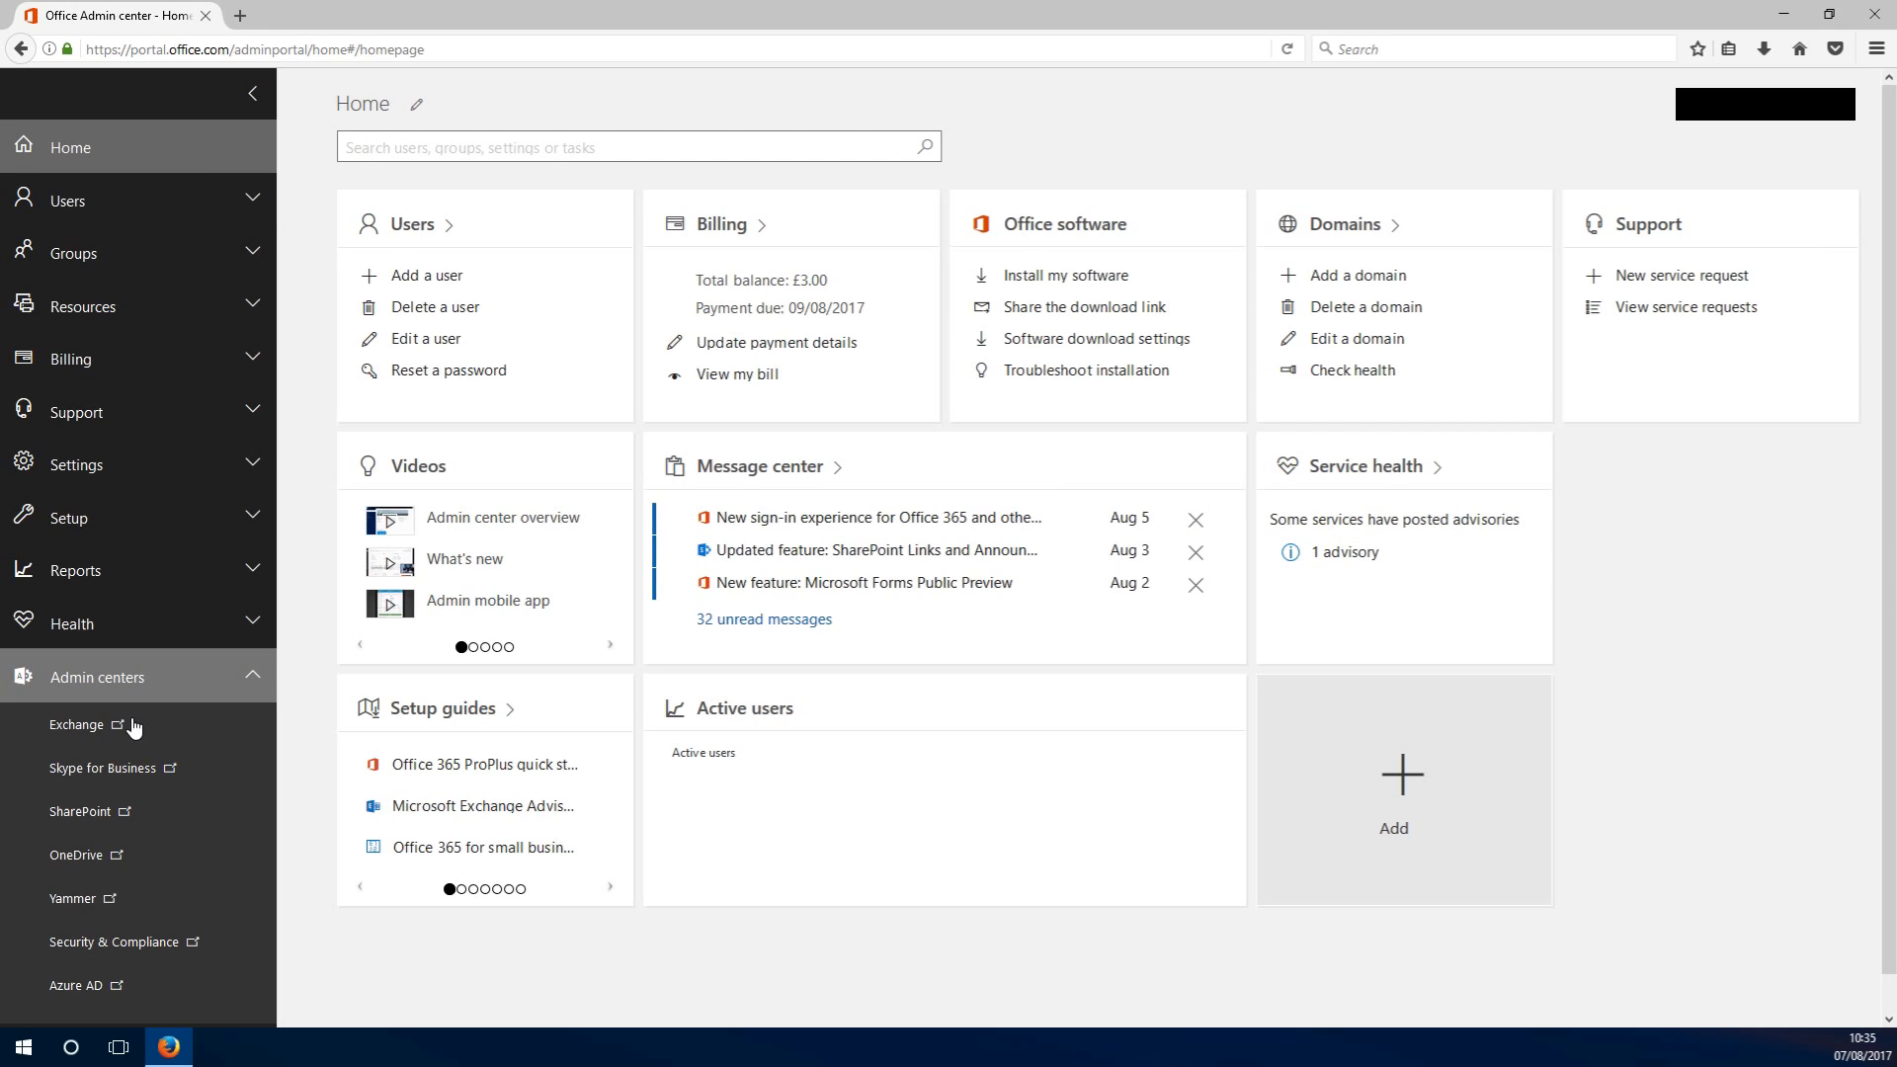
left_click(87, 728)
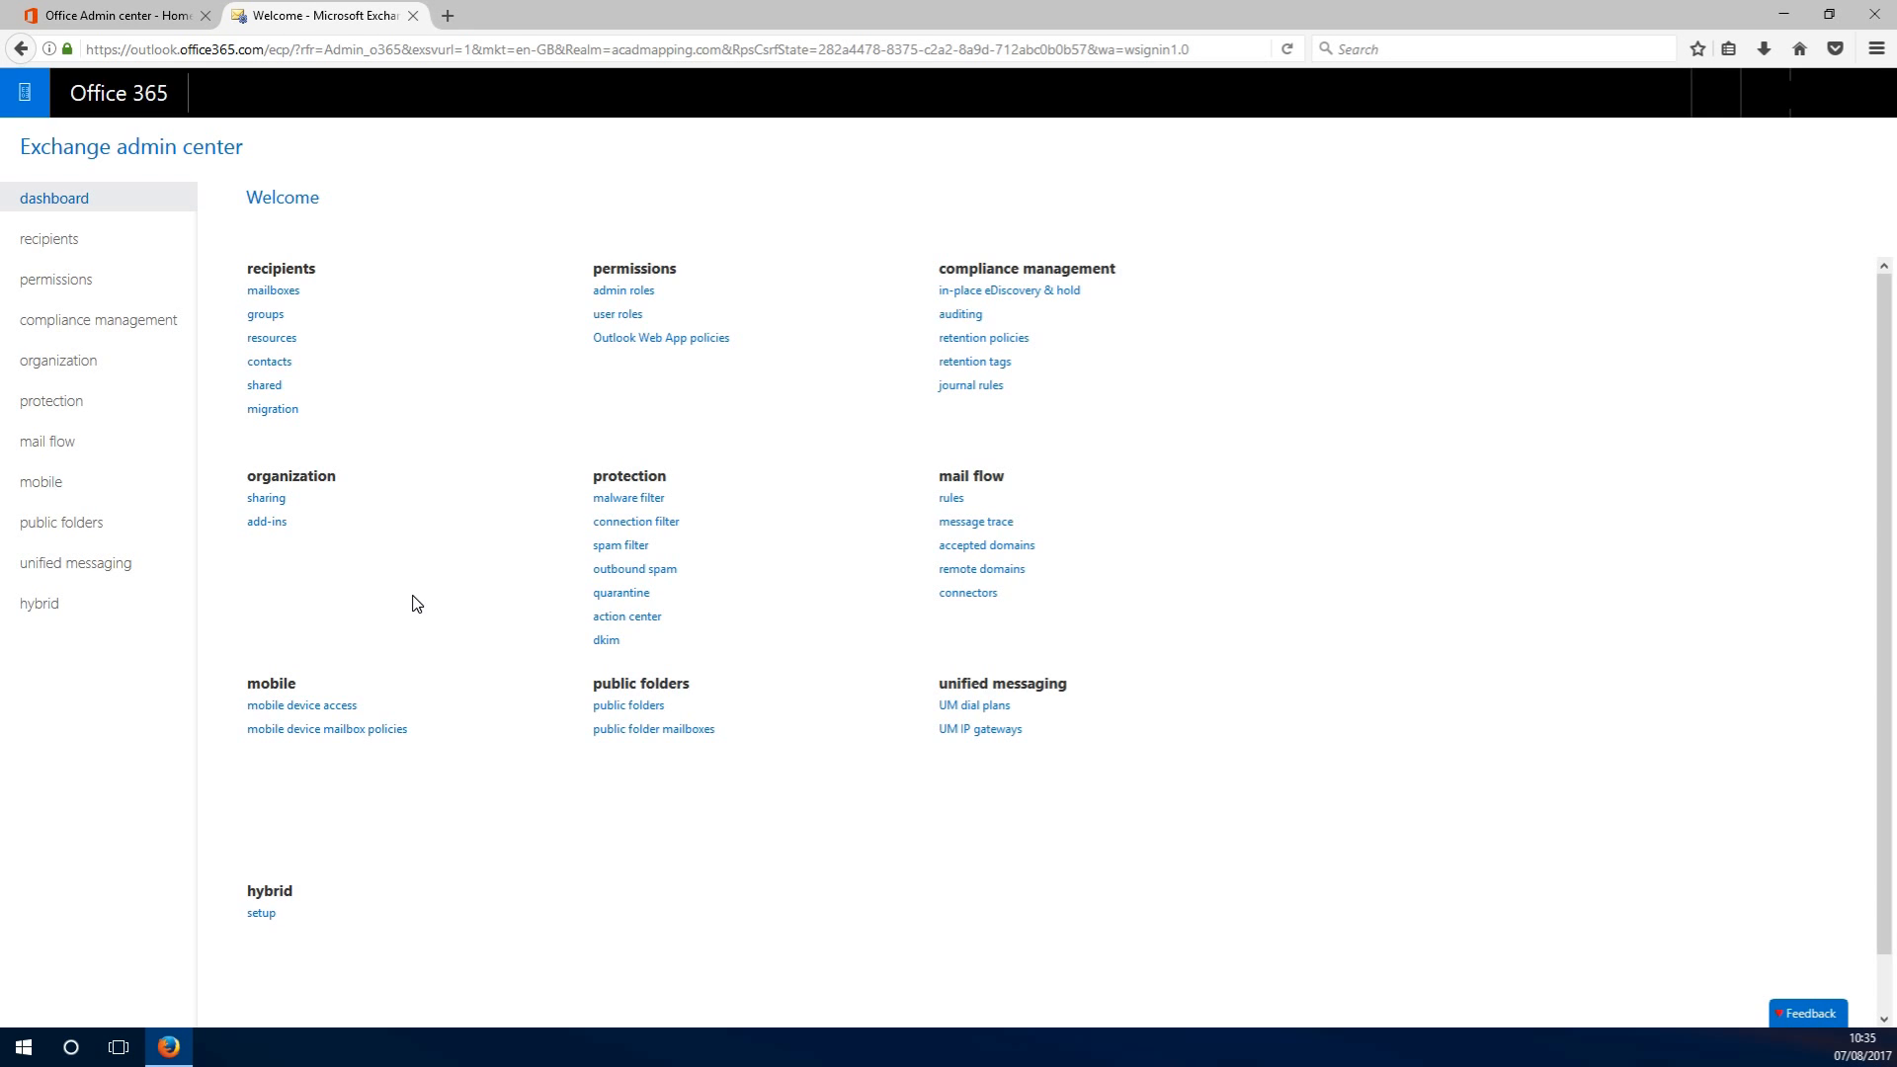
Open the Organization Management admin role group for editing in the Exchange permissions.
left_click(49, 292)
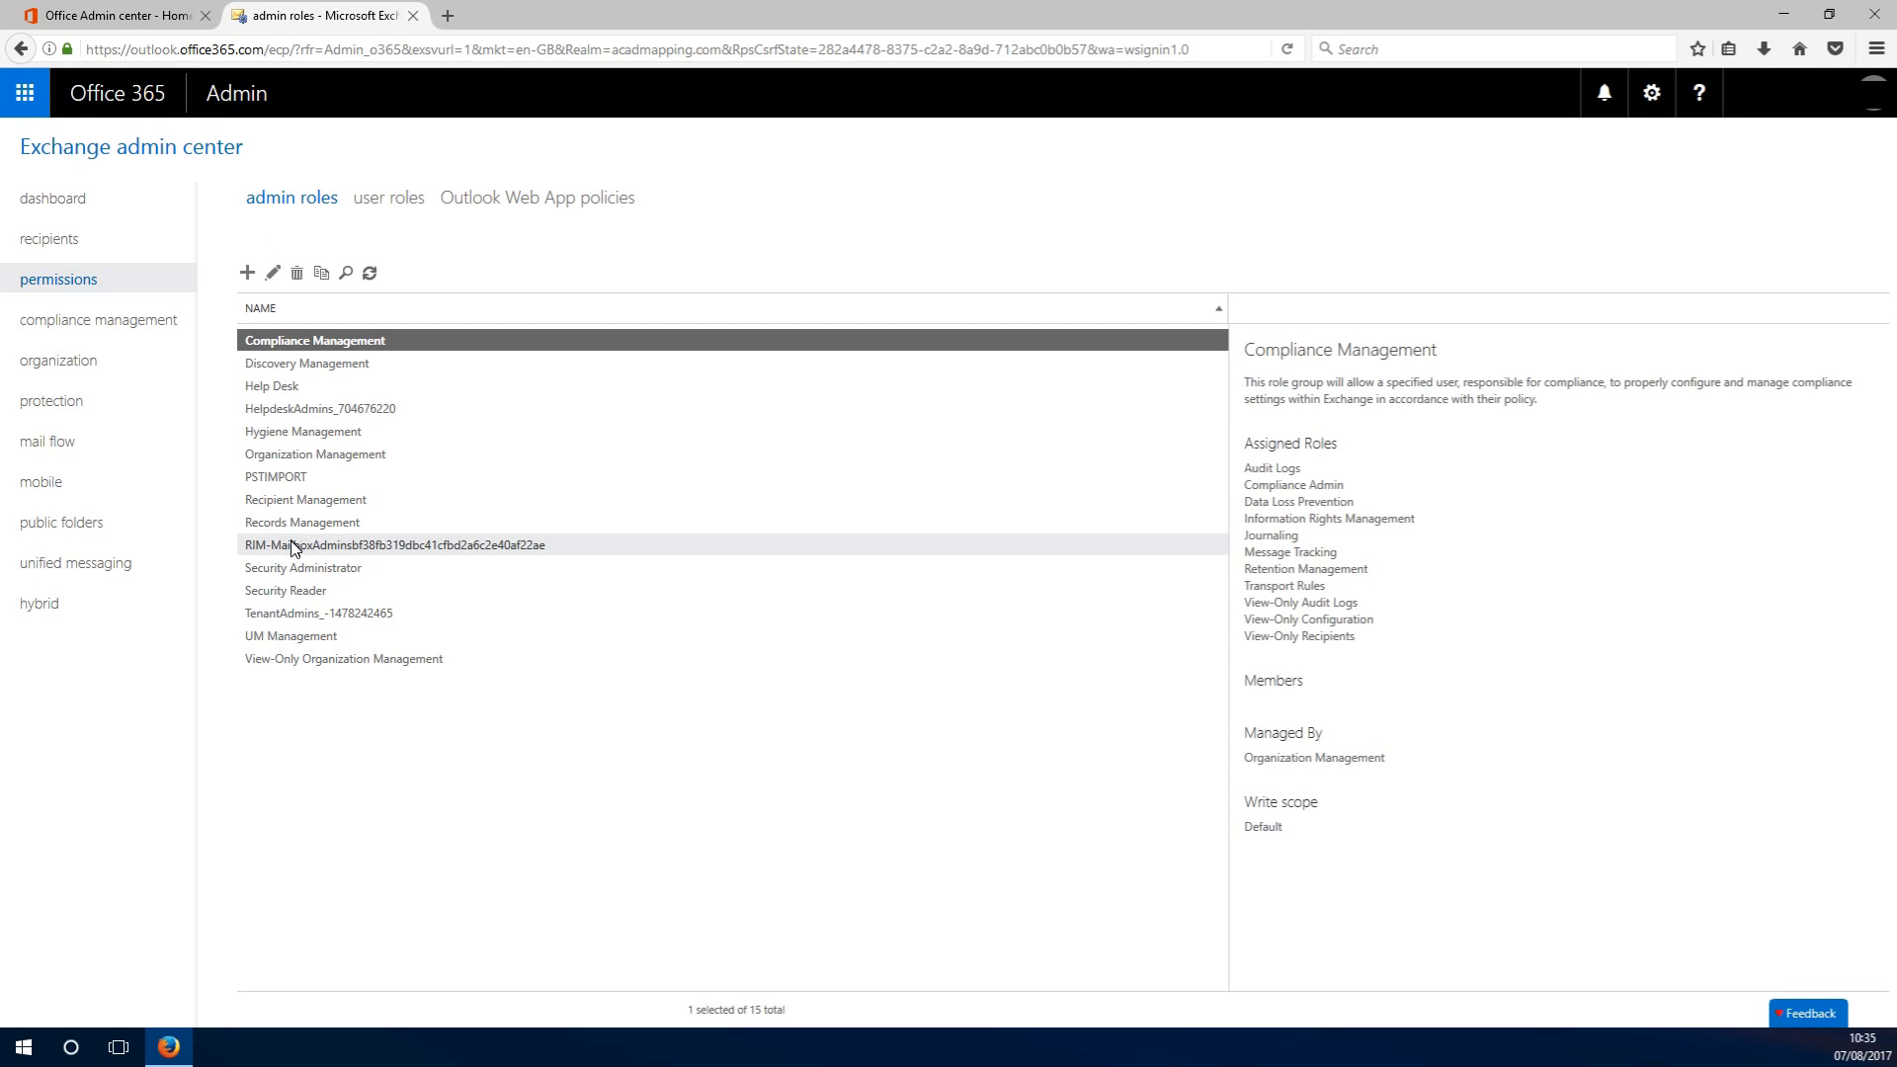
left_click(293, 454)
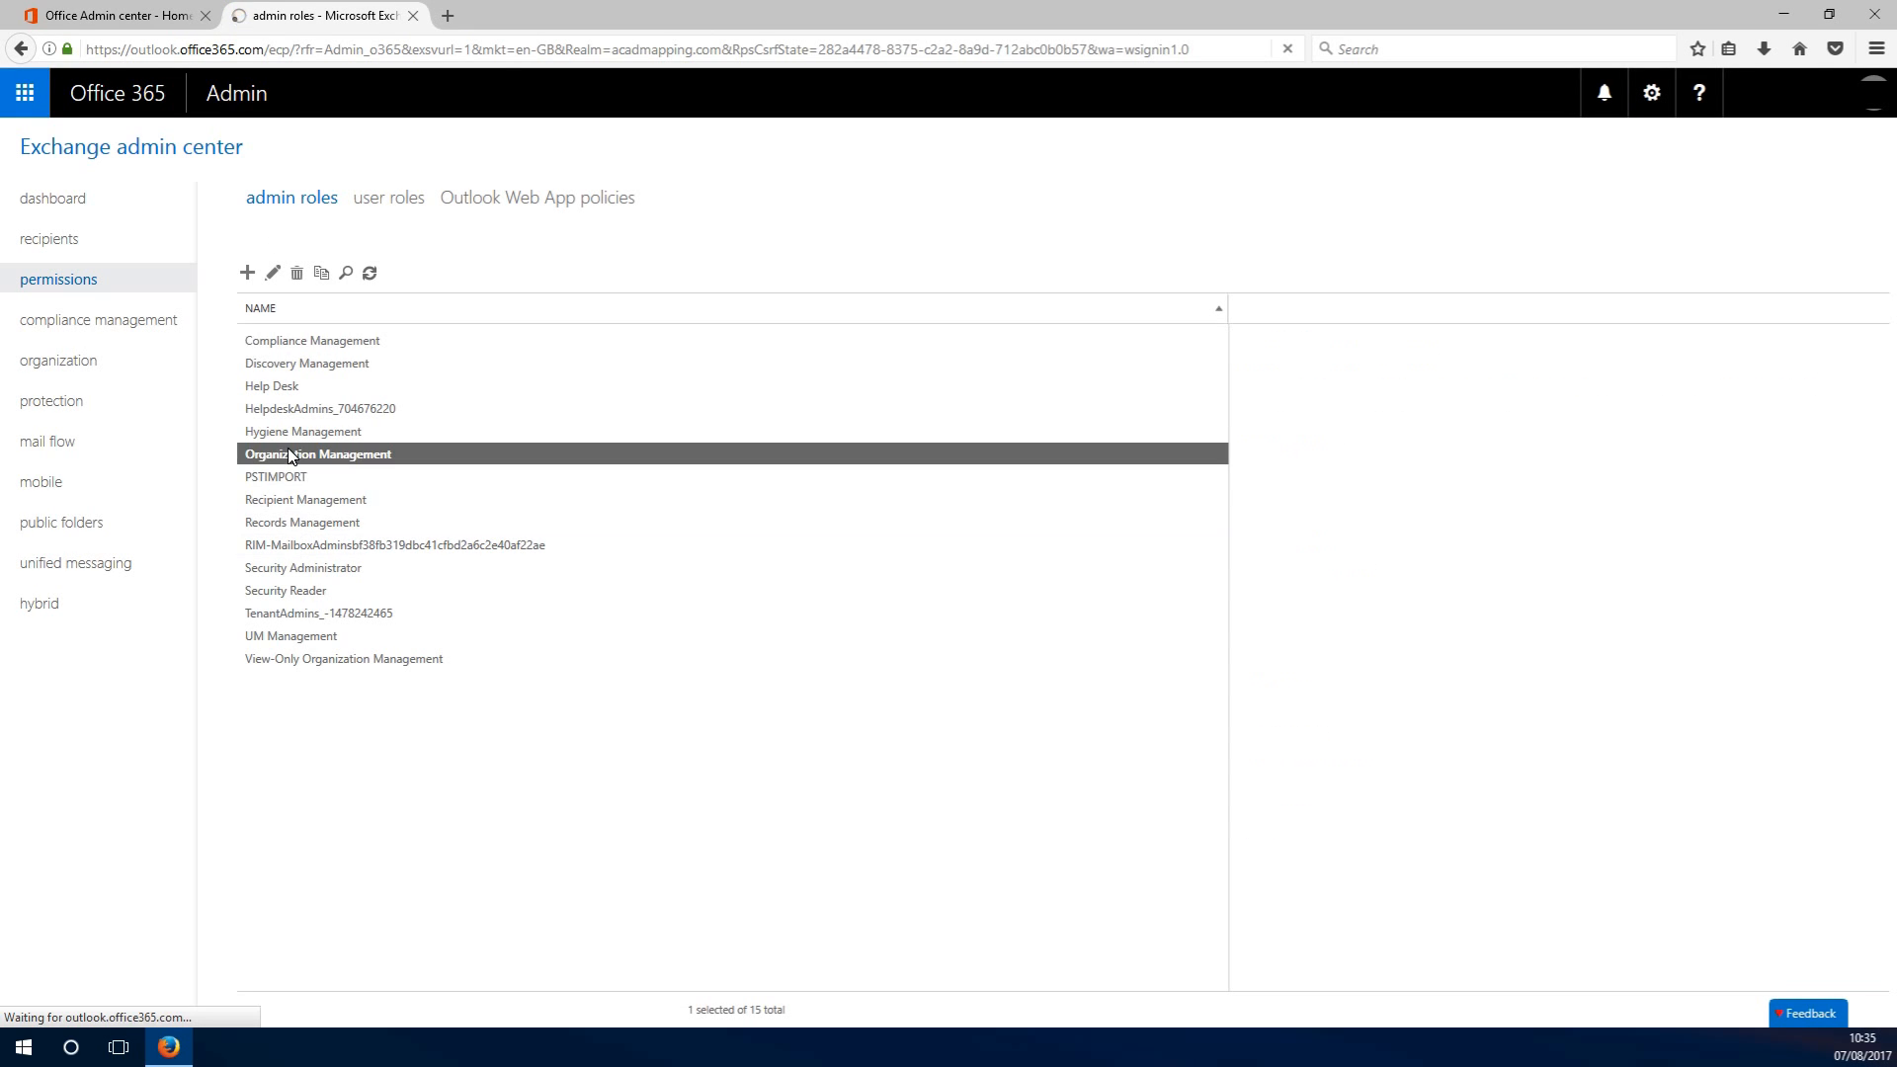
left_click(274, 276)
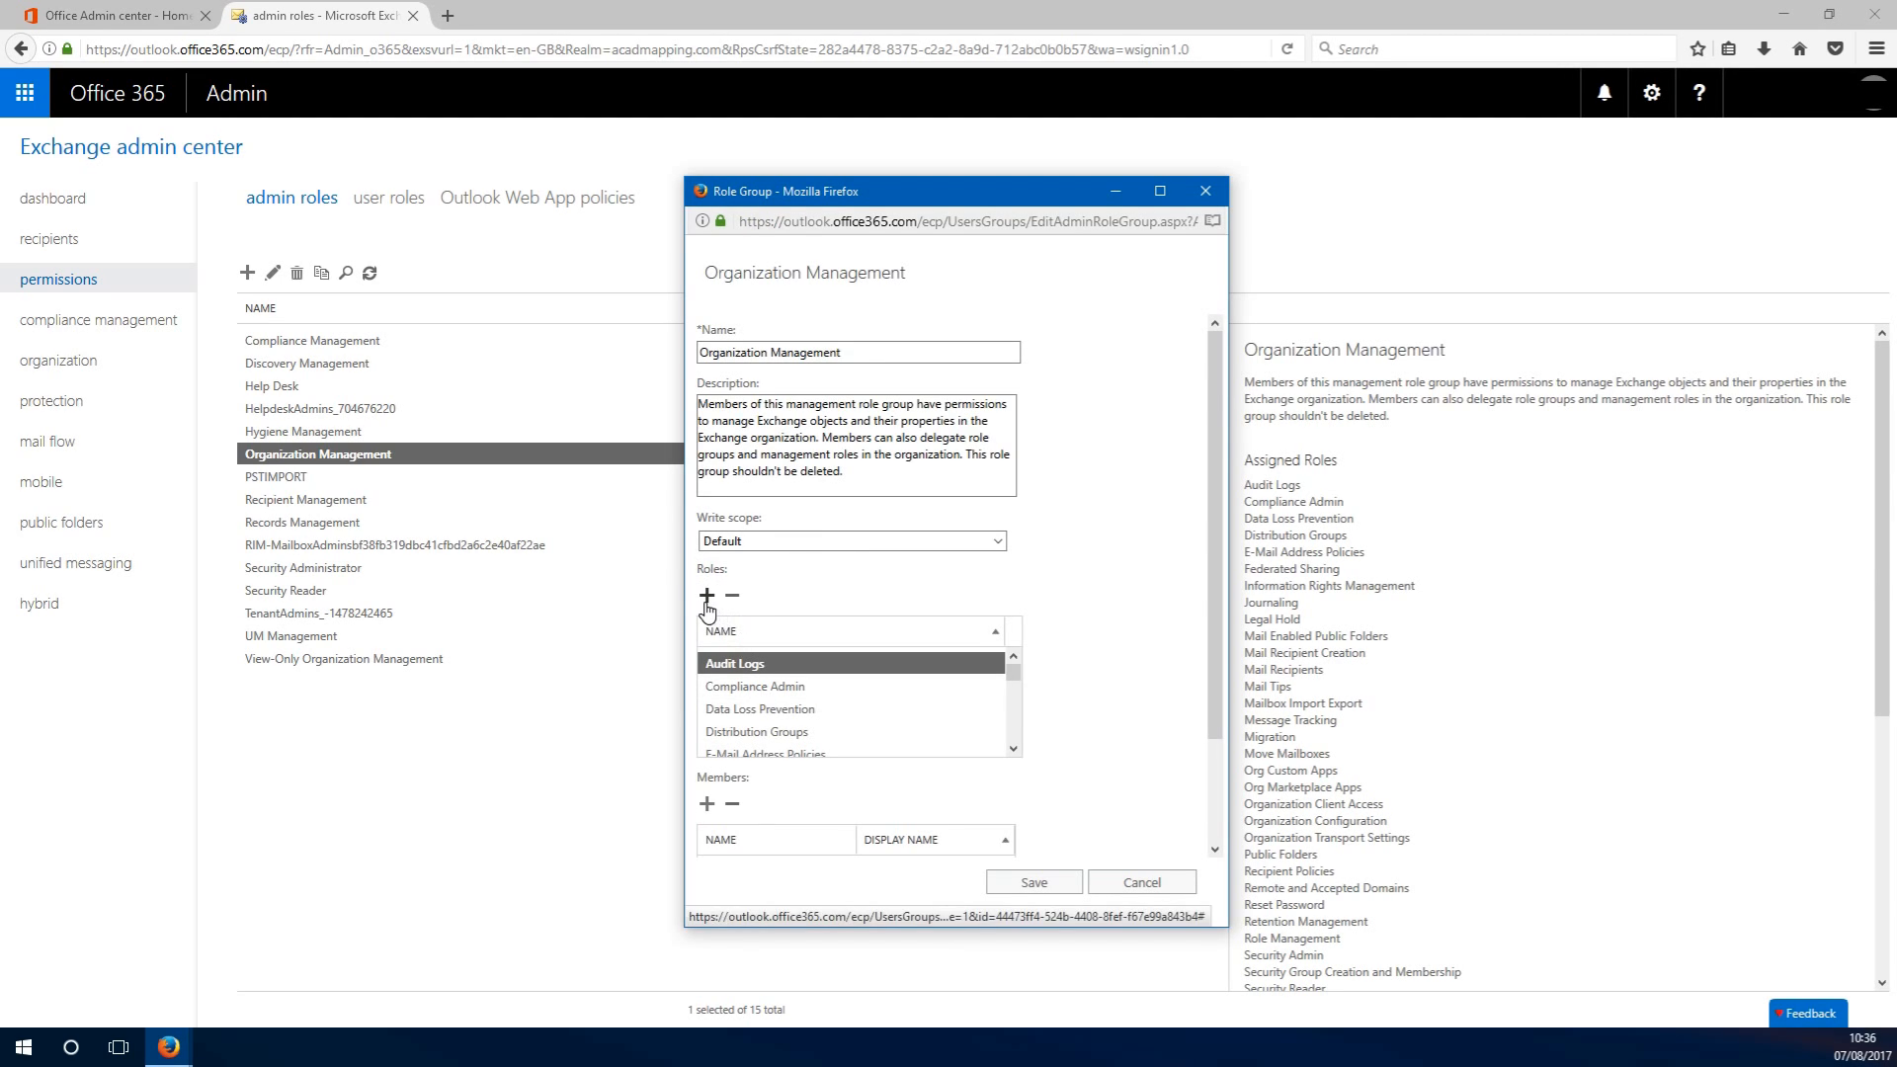
Add the Mailbox Import Export role to the Organization Management role group.
left_click(706, 597)
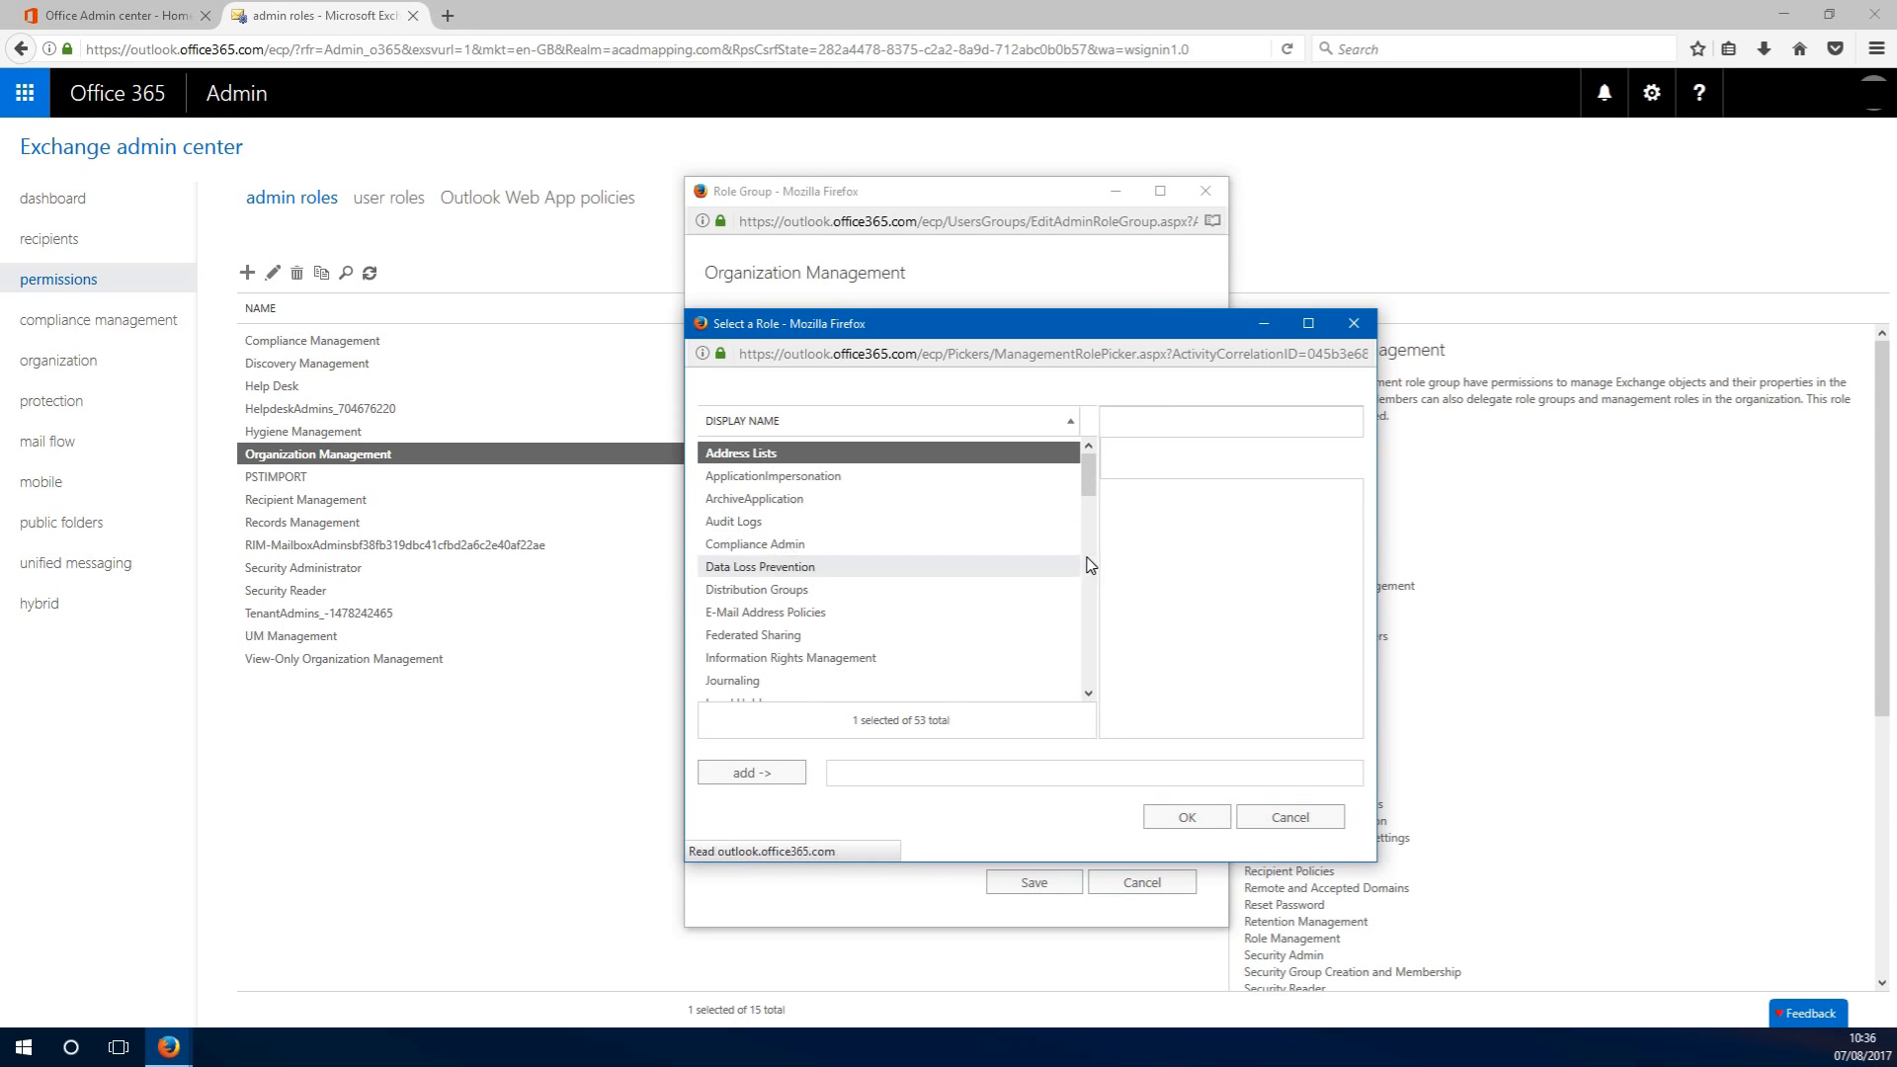
left_click_drag(1088, 485, 1091, 564)
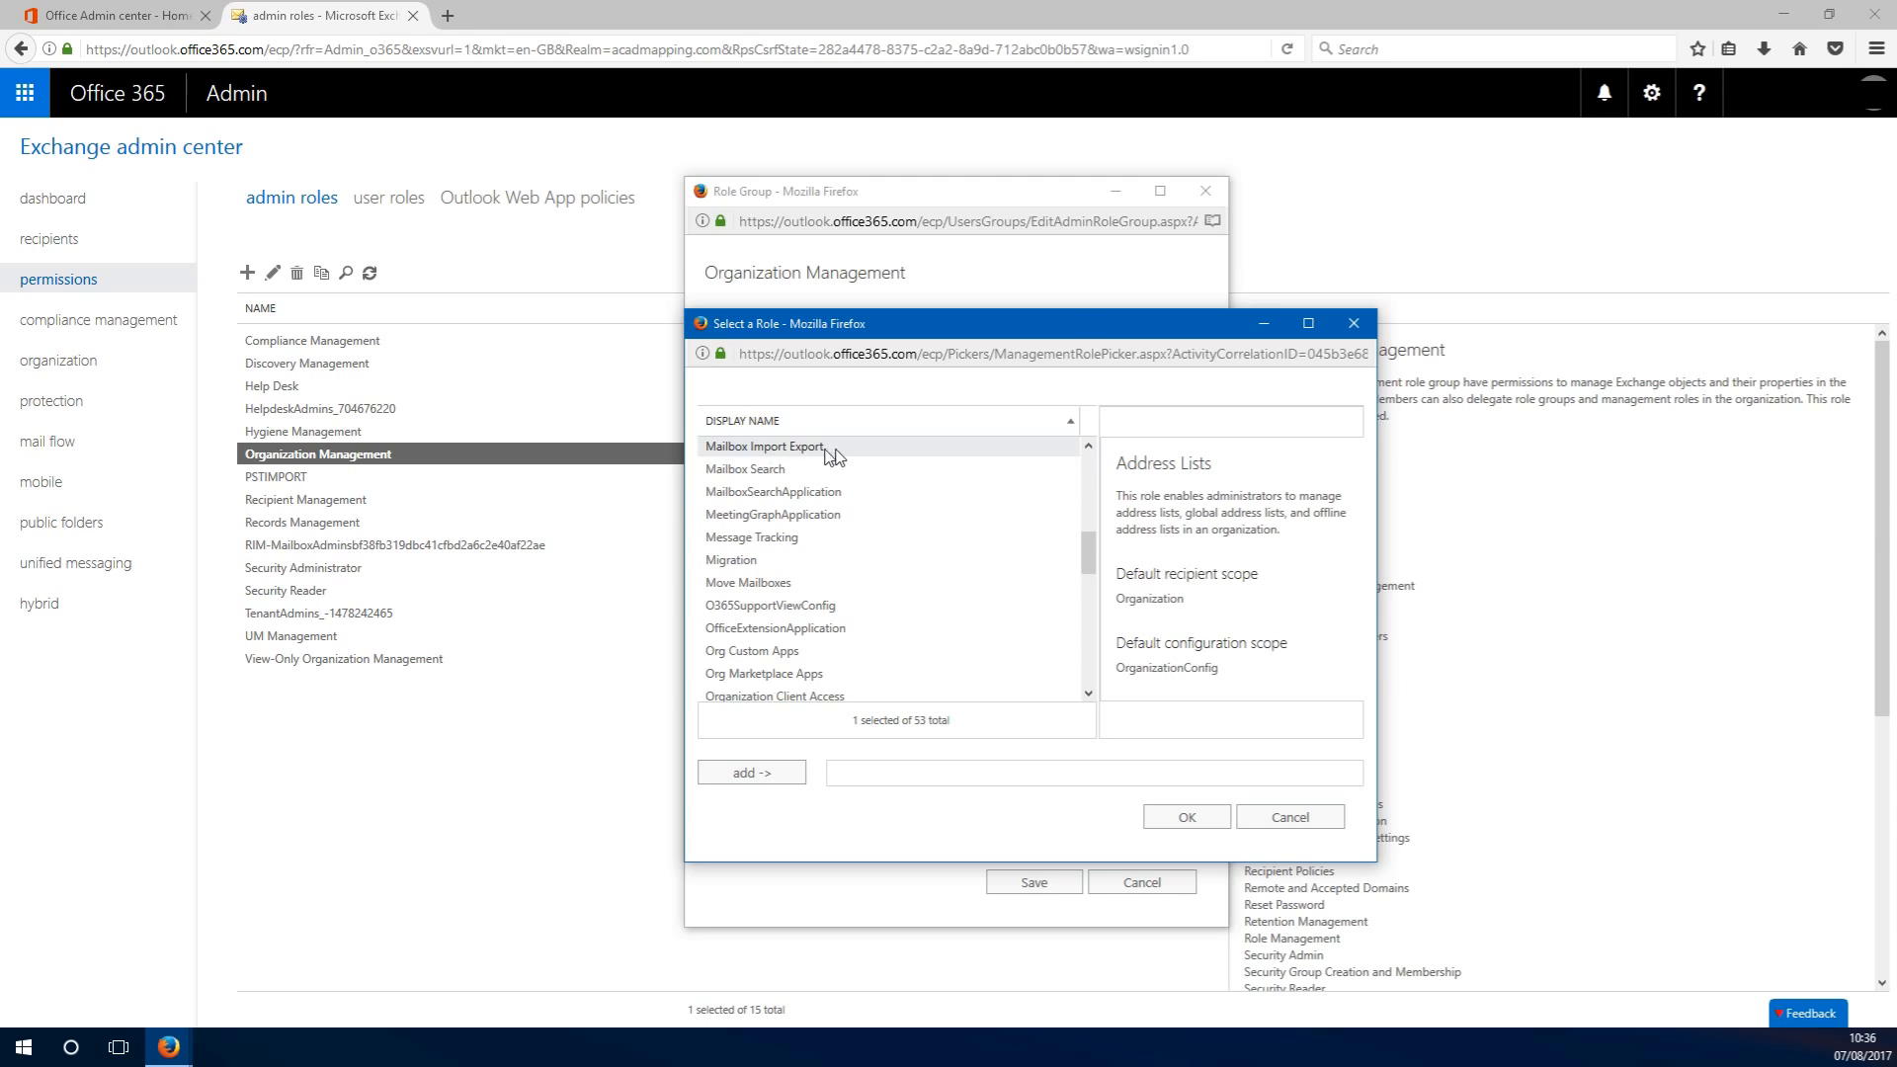
left_click(786, 452)
left_click(783, 772)
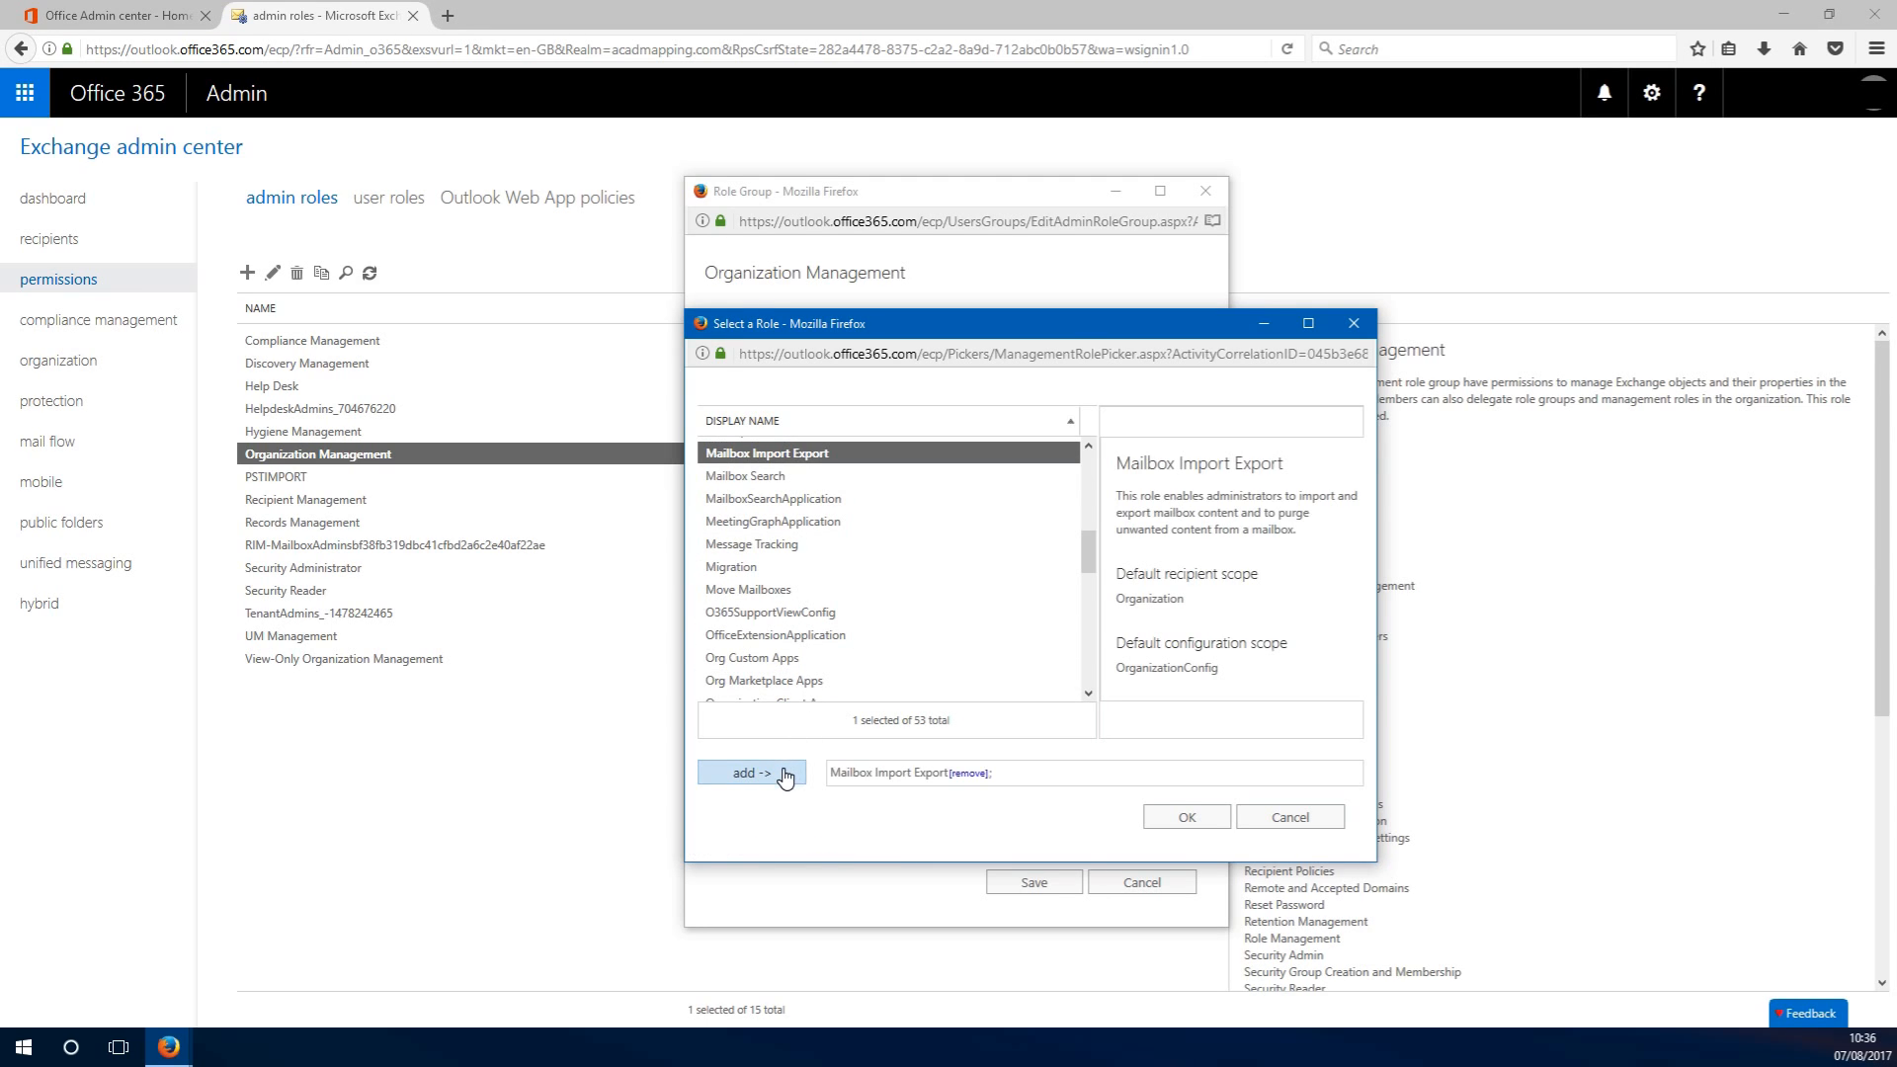
left_click(1185, 817)
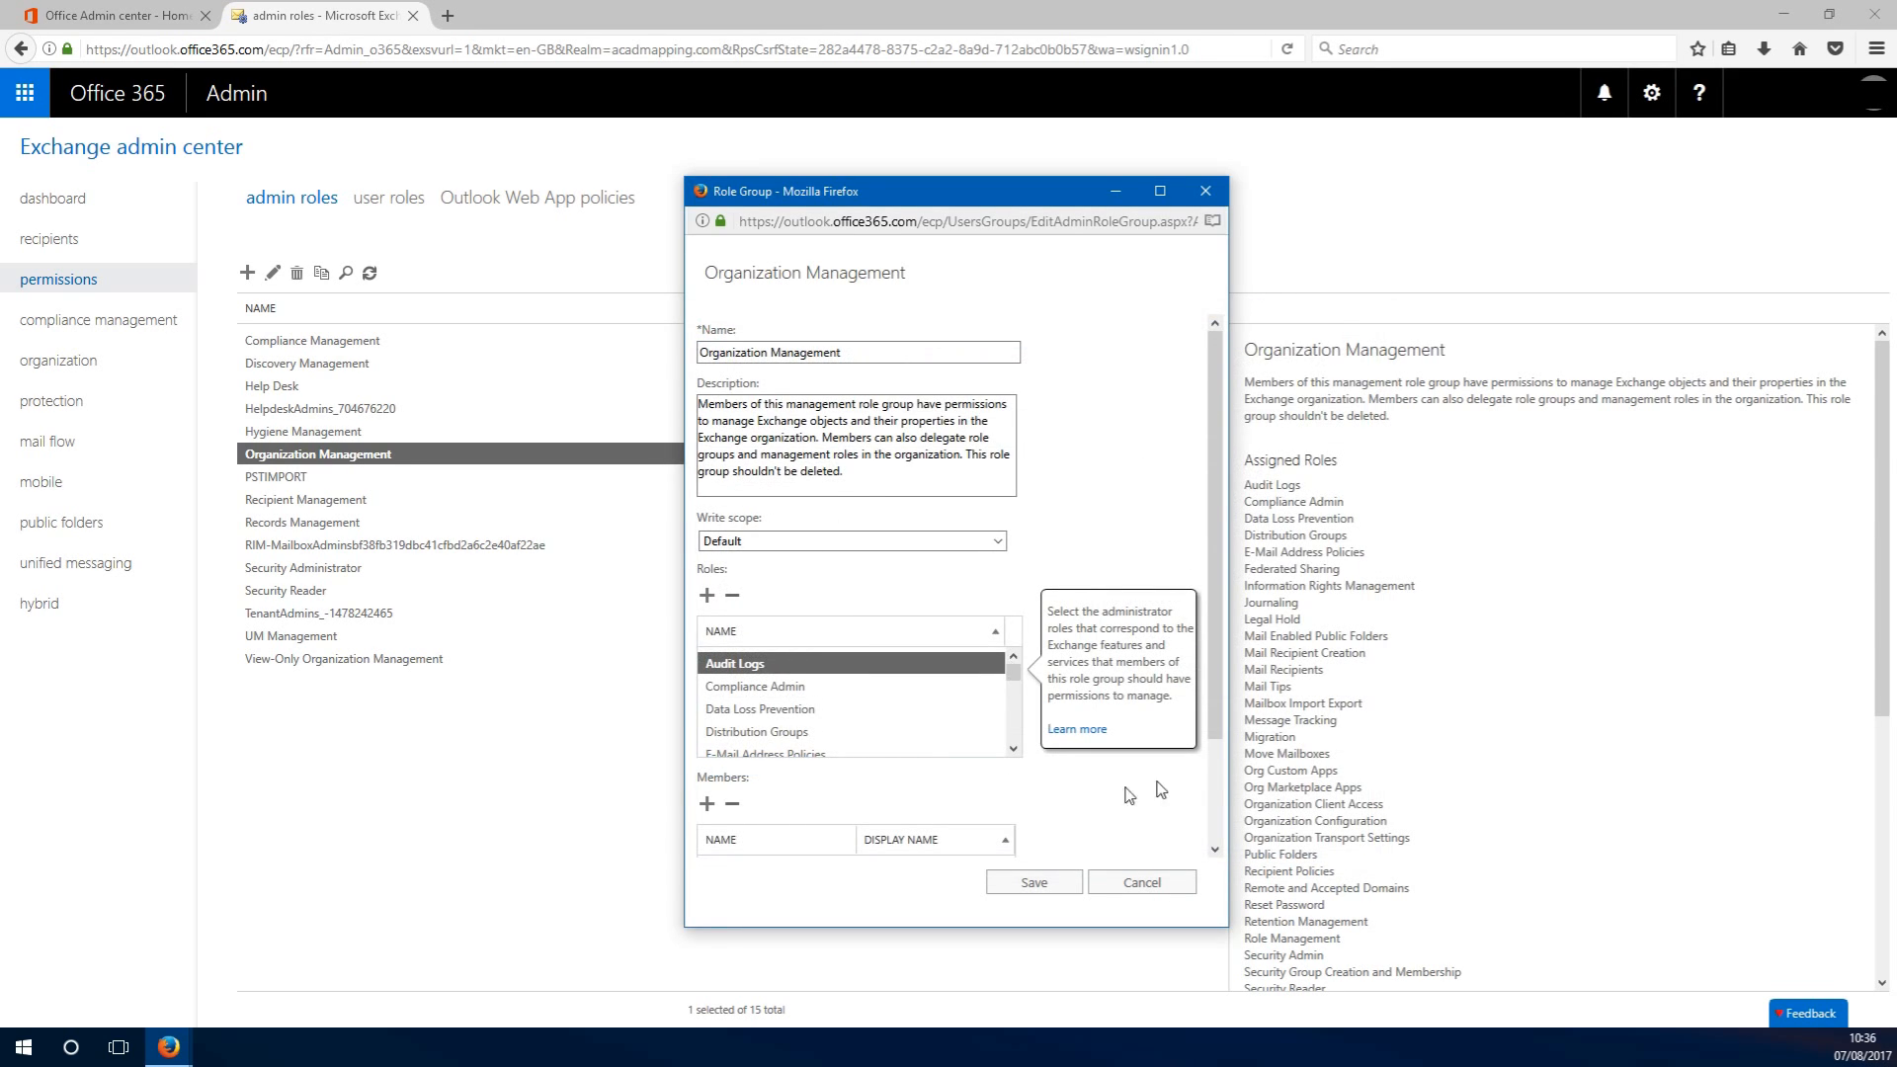
Select a member for the Organization Management role group, close the member picker and save the role group.
scroll(1225, 747, "down", 1)
scroll(1225, 748, "down", 2)
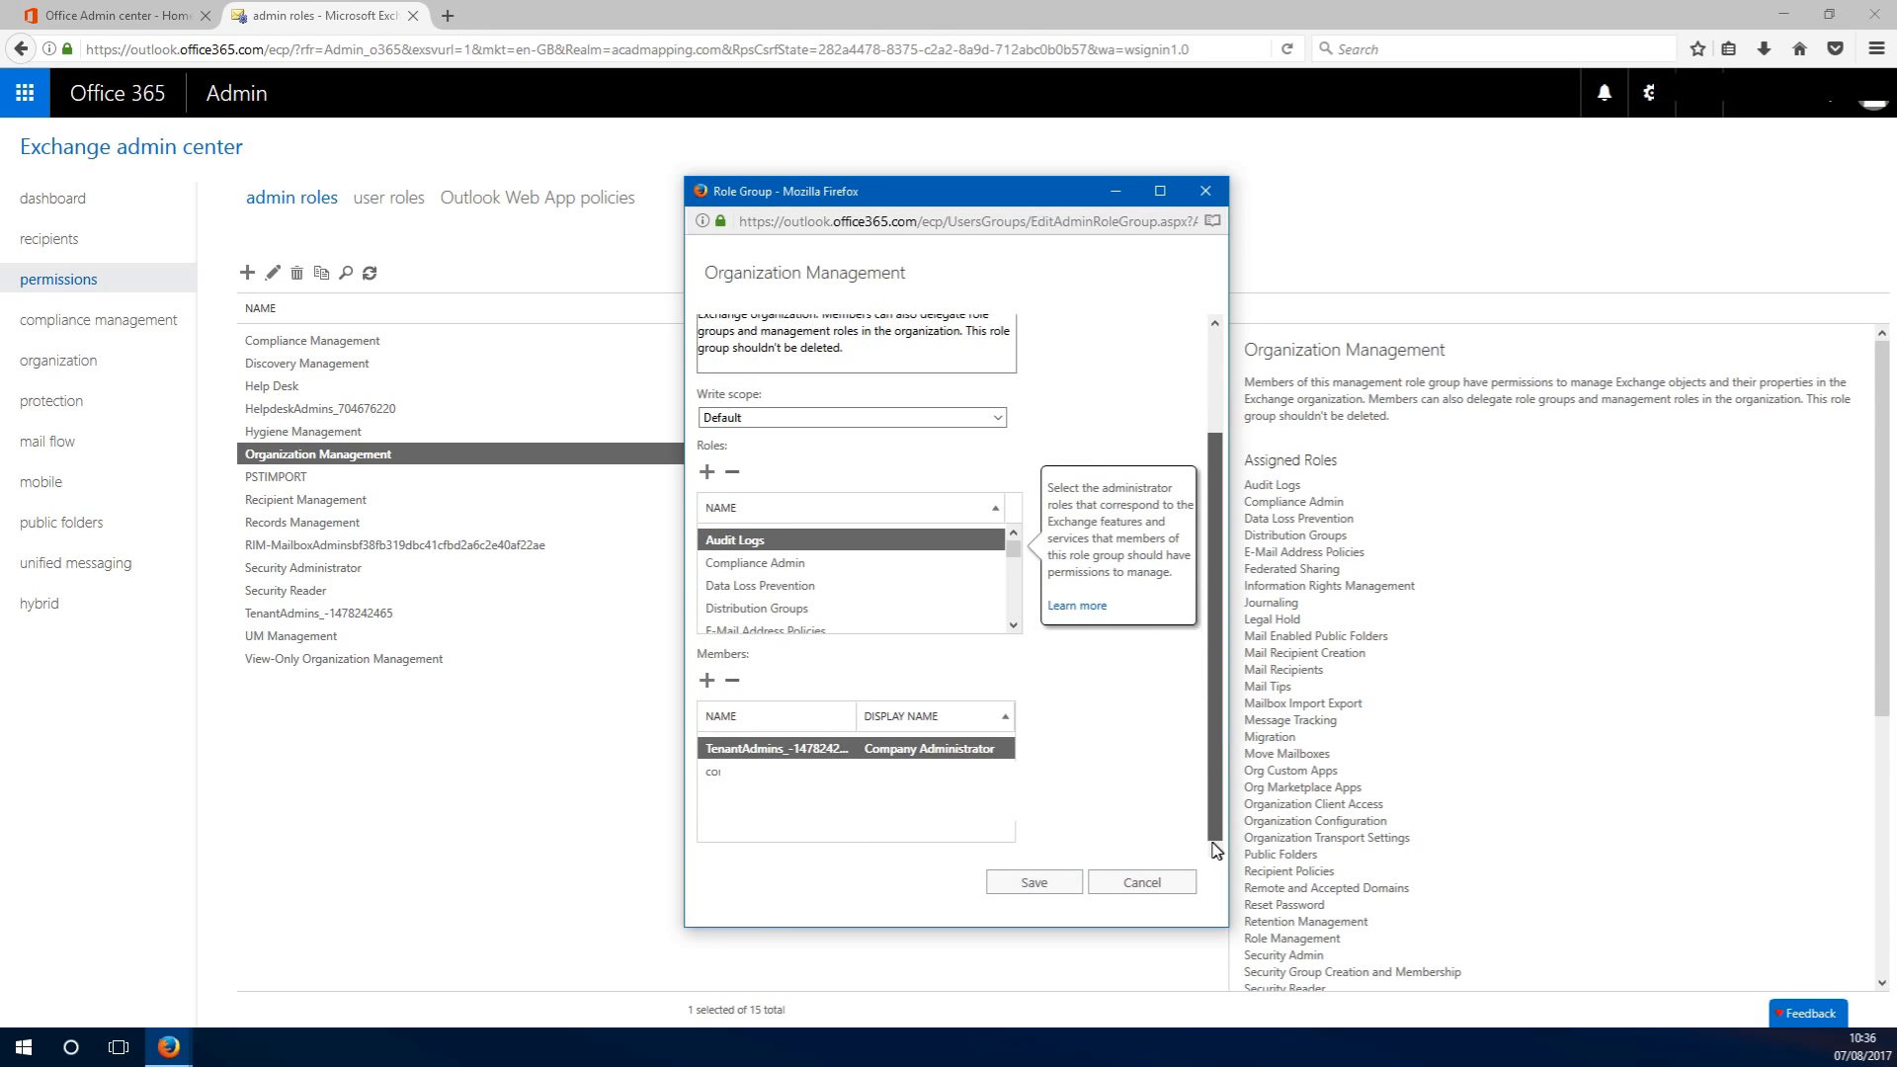
left_click(708, 680)
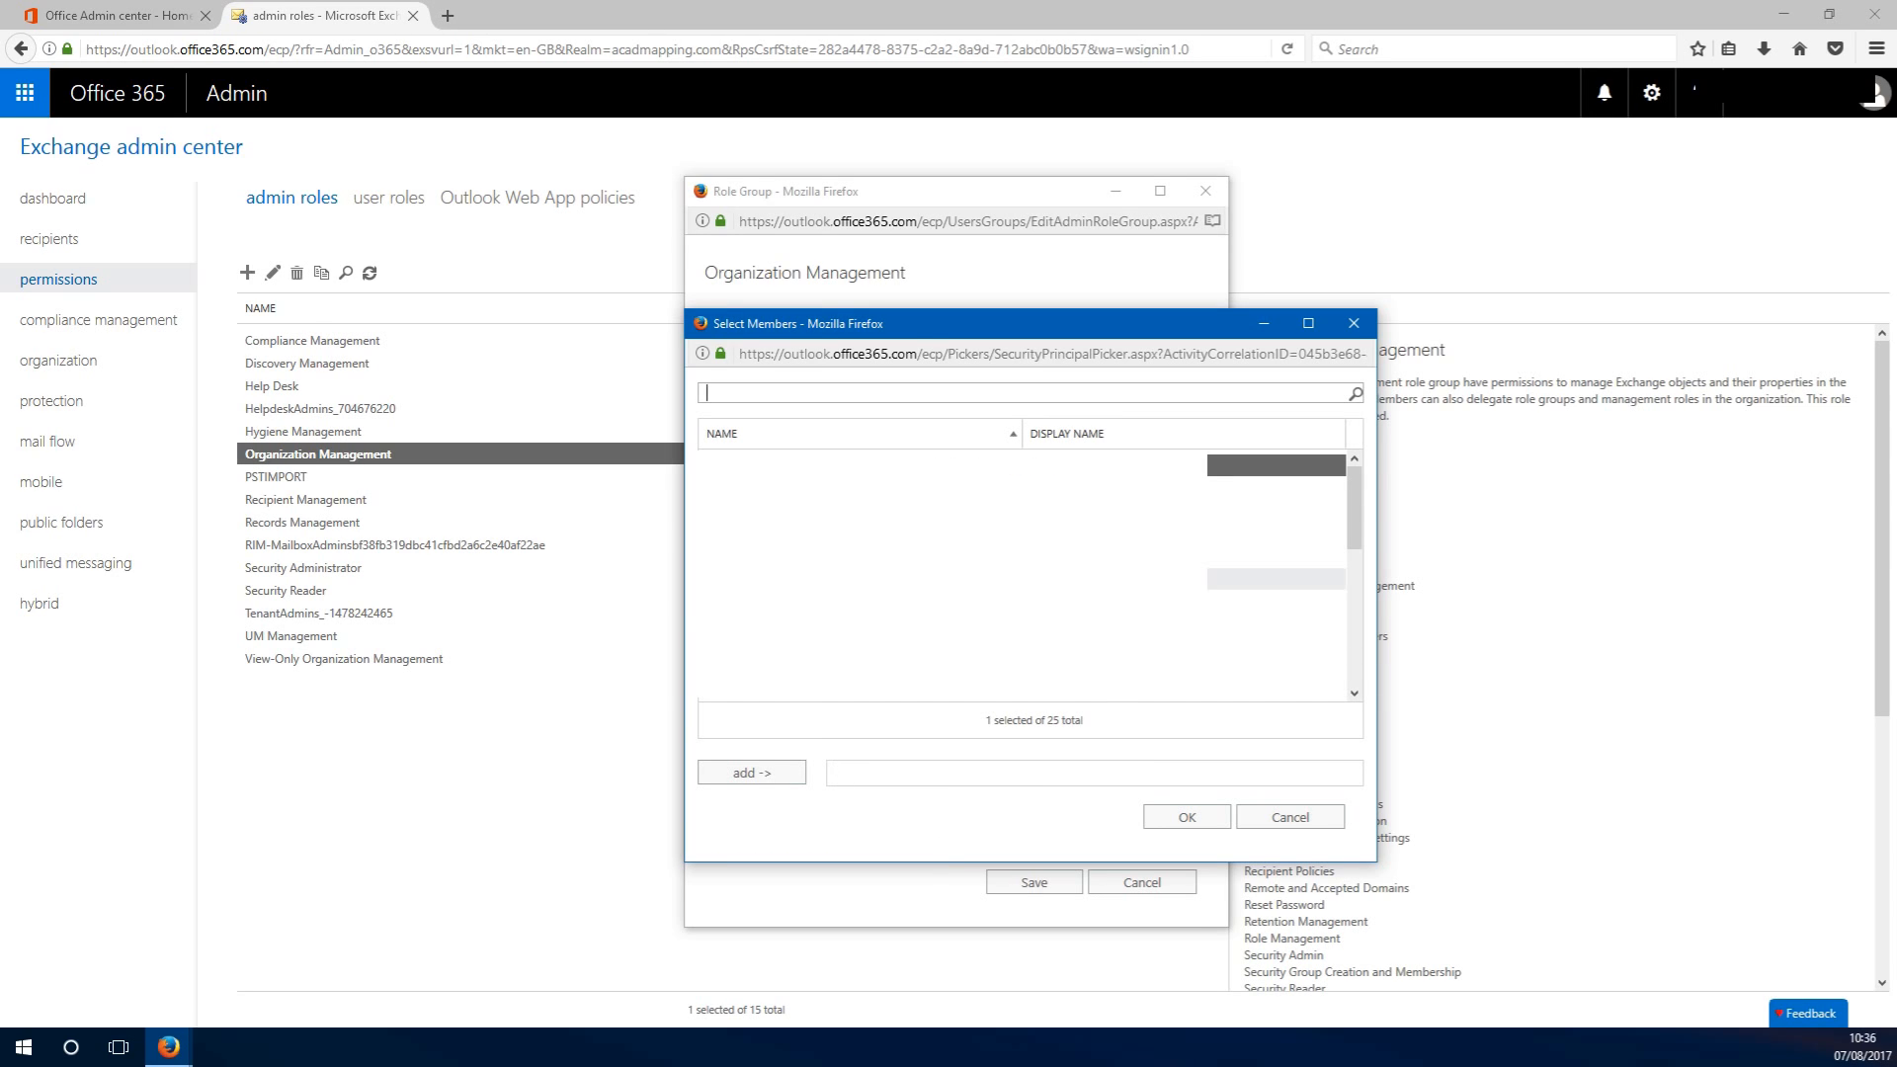
left_click(754, 770)
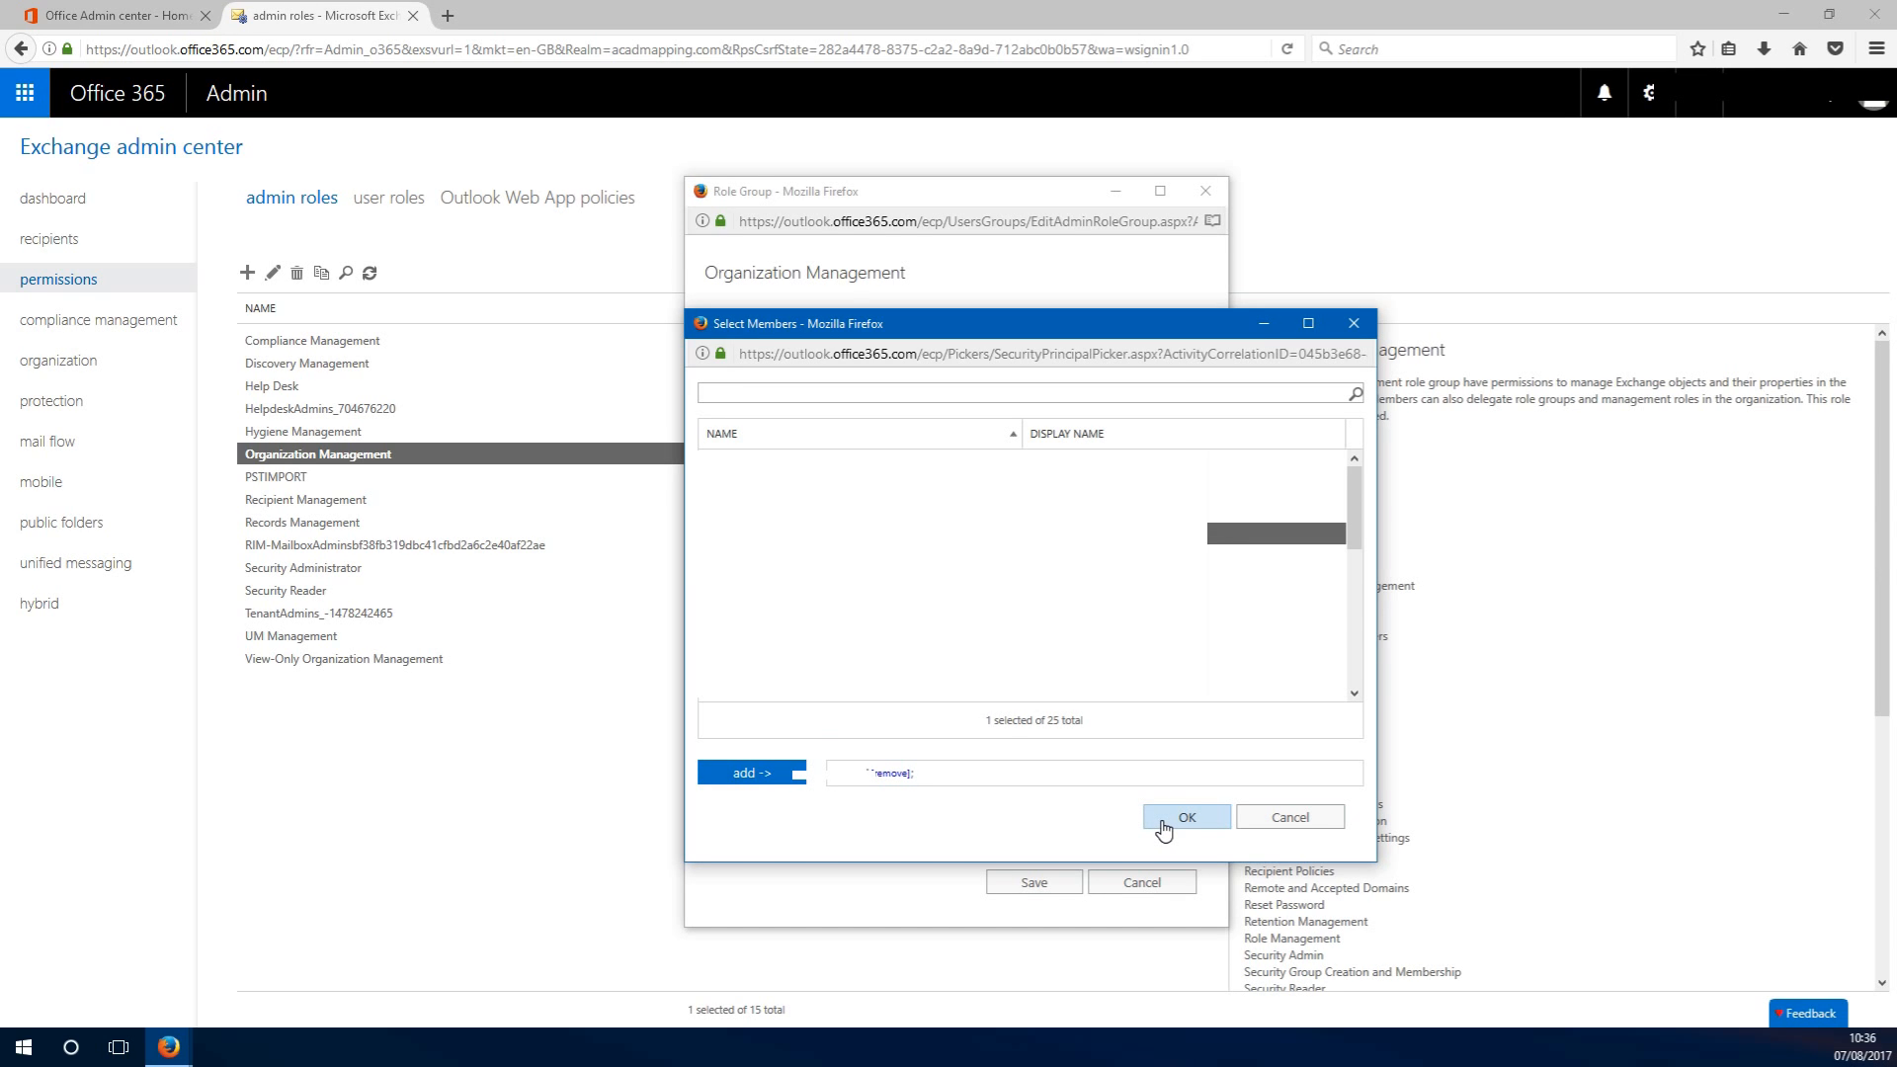
left_click(1354, 324)
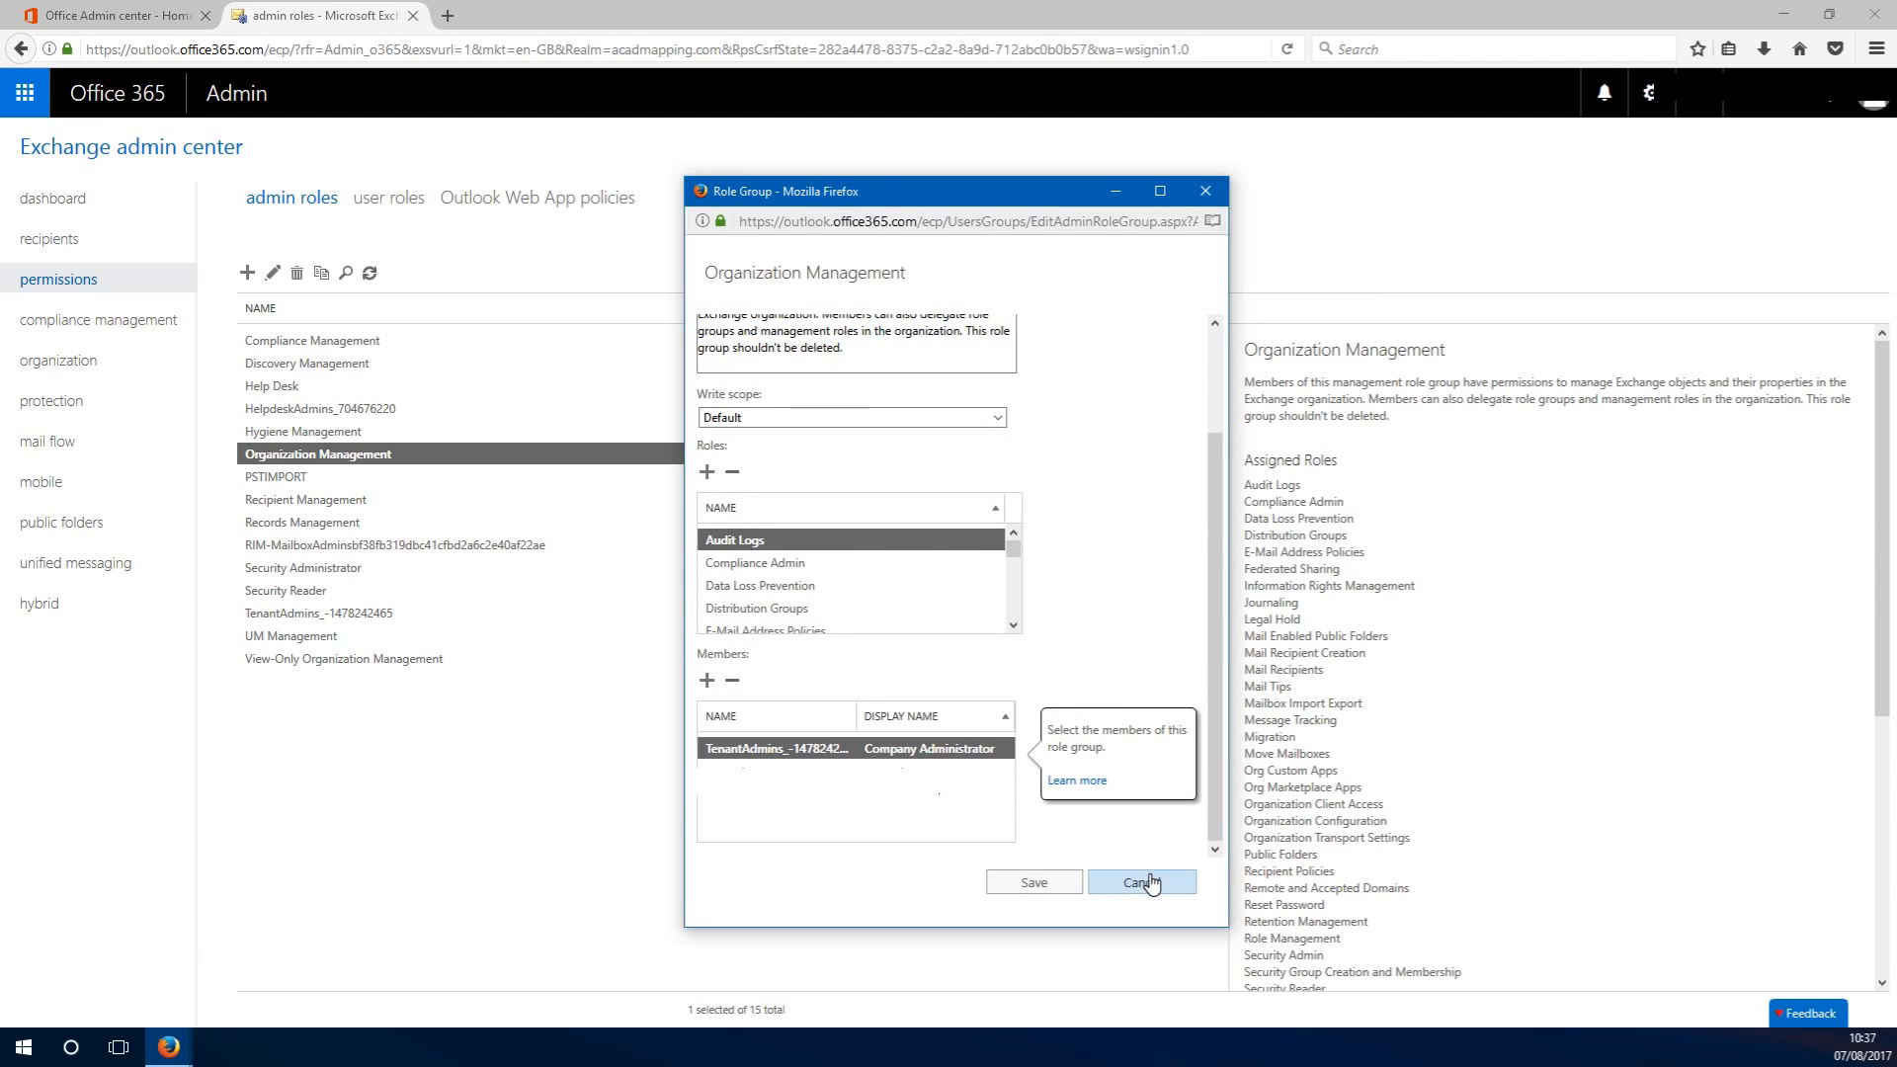
left_click(1065, 885)
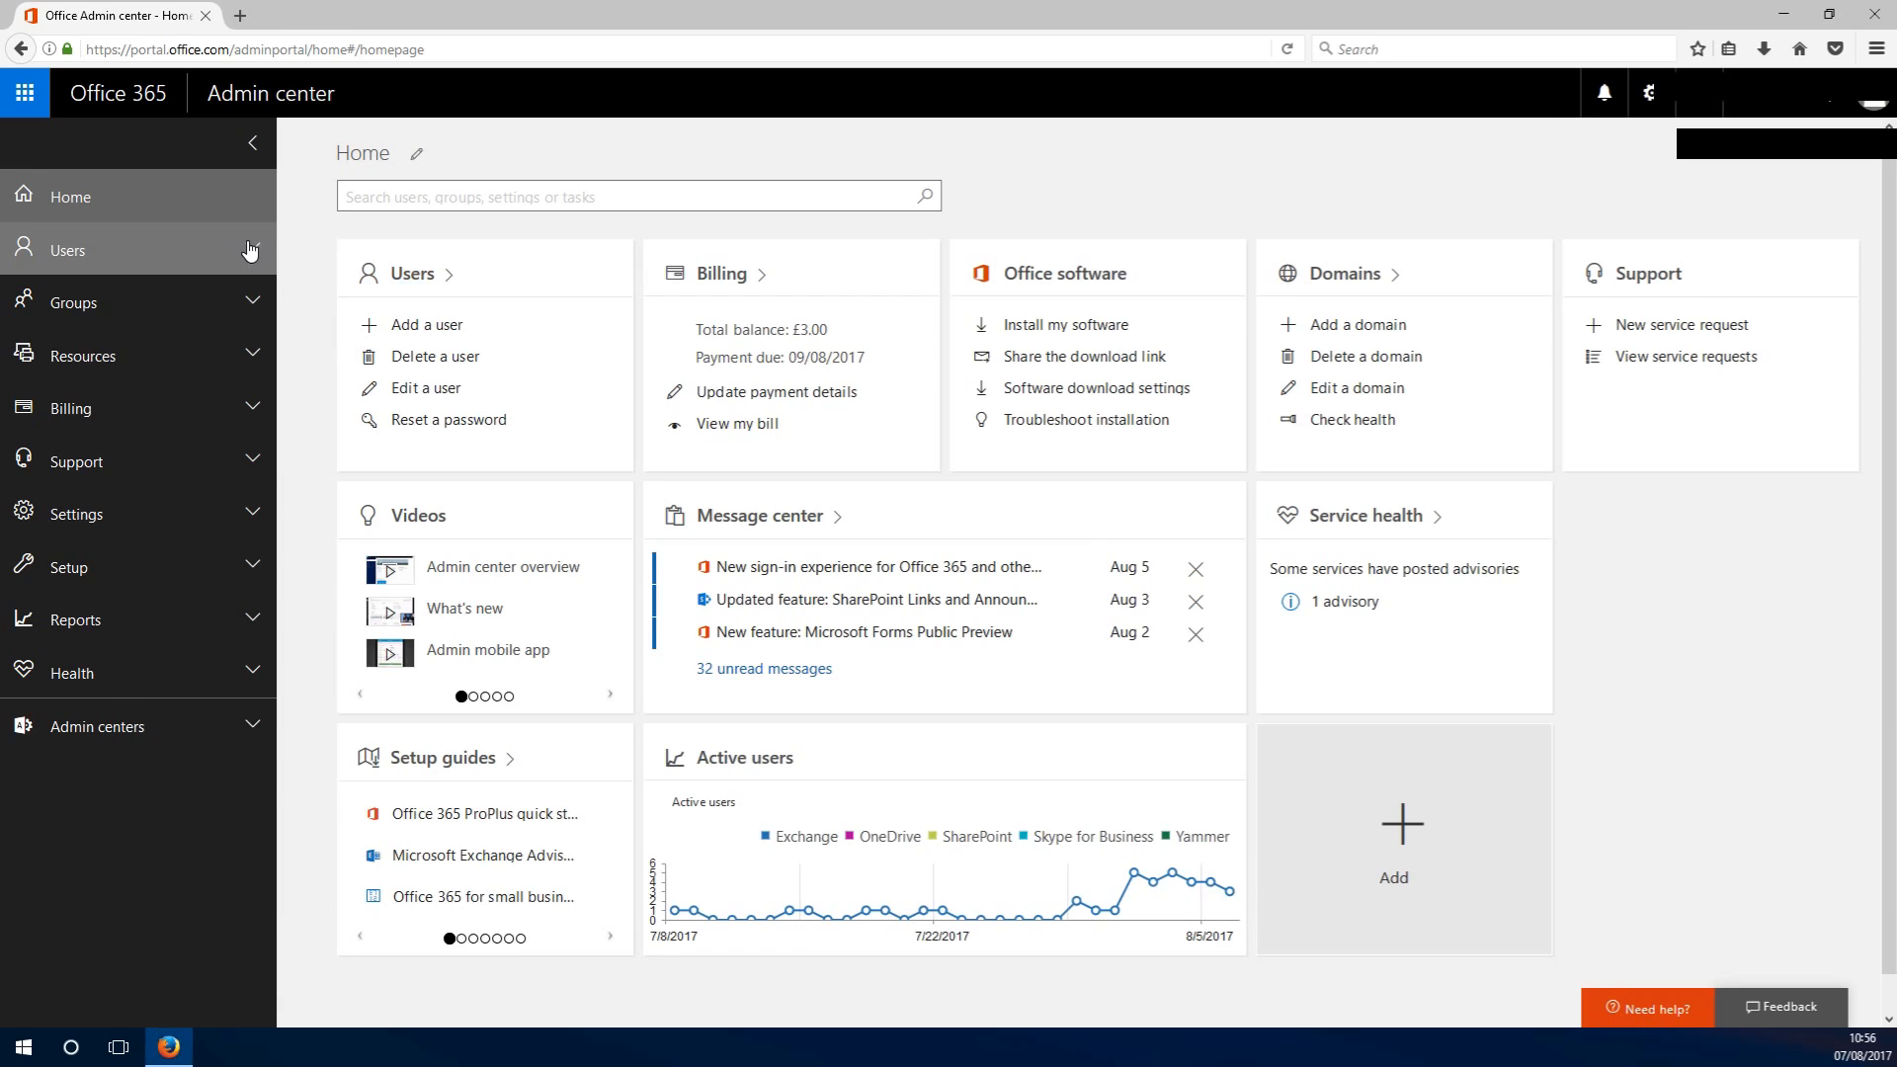
Open the data migration page in the Office 365 admin center and choose to upload PST files.
left_click(250, 252)
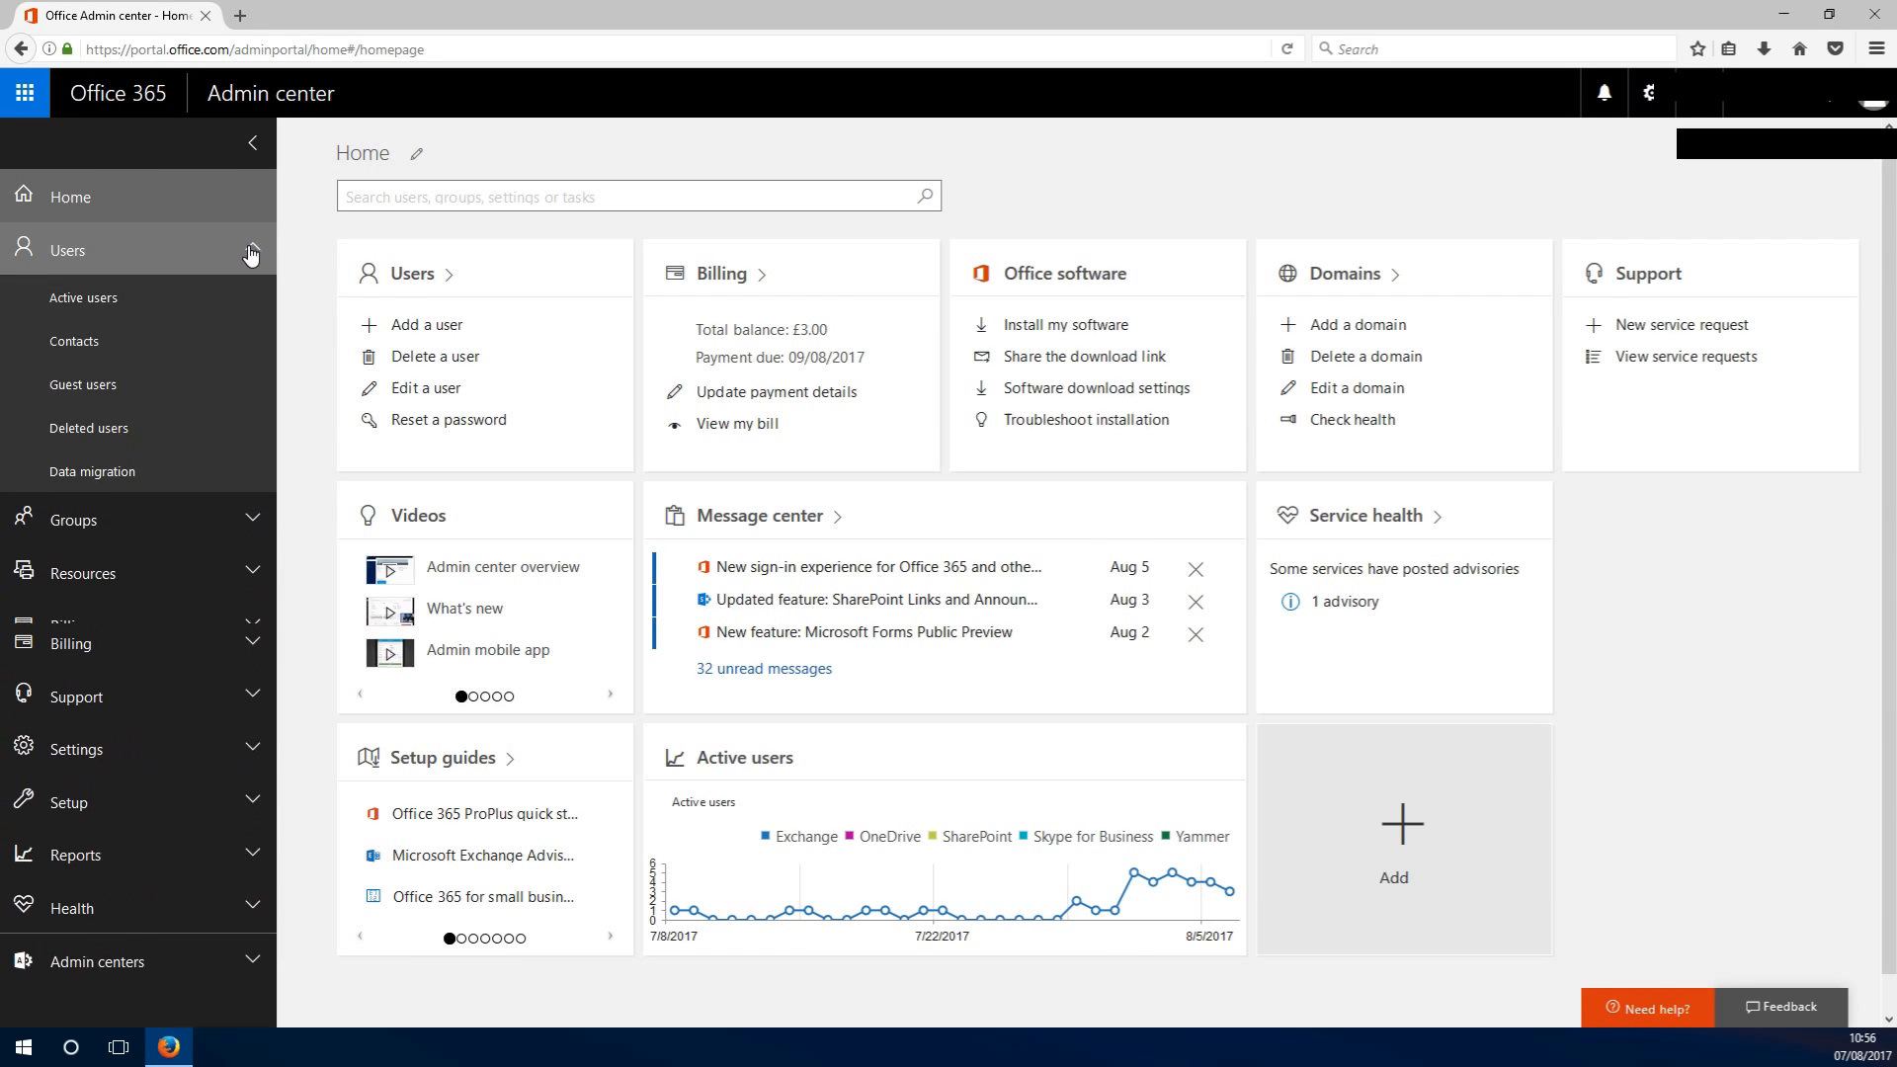
left_click(107, 474)
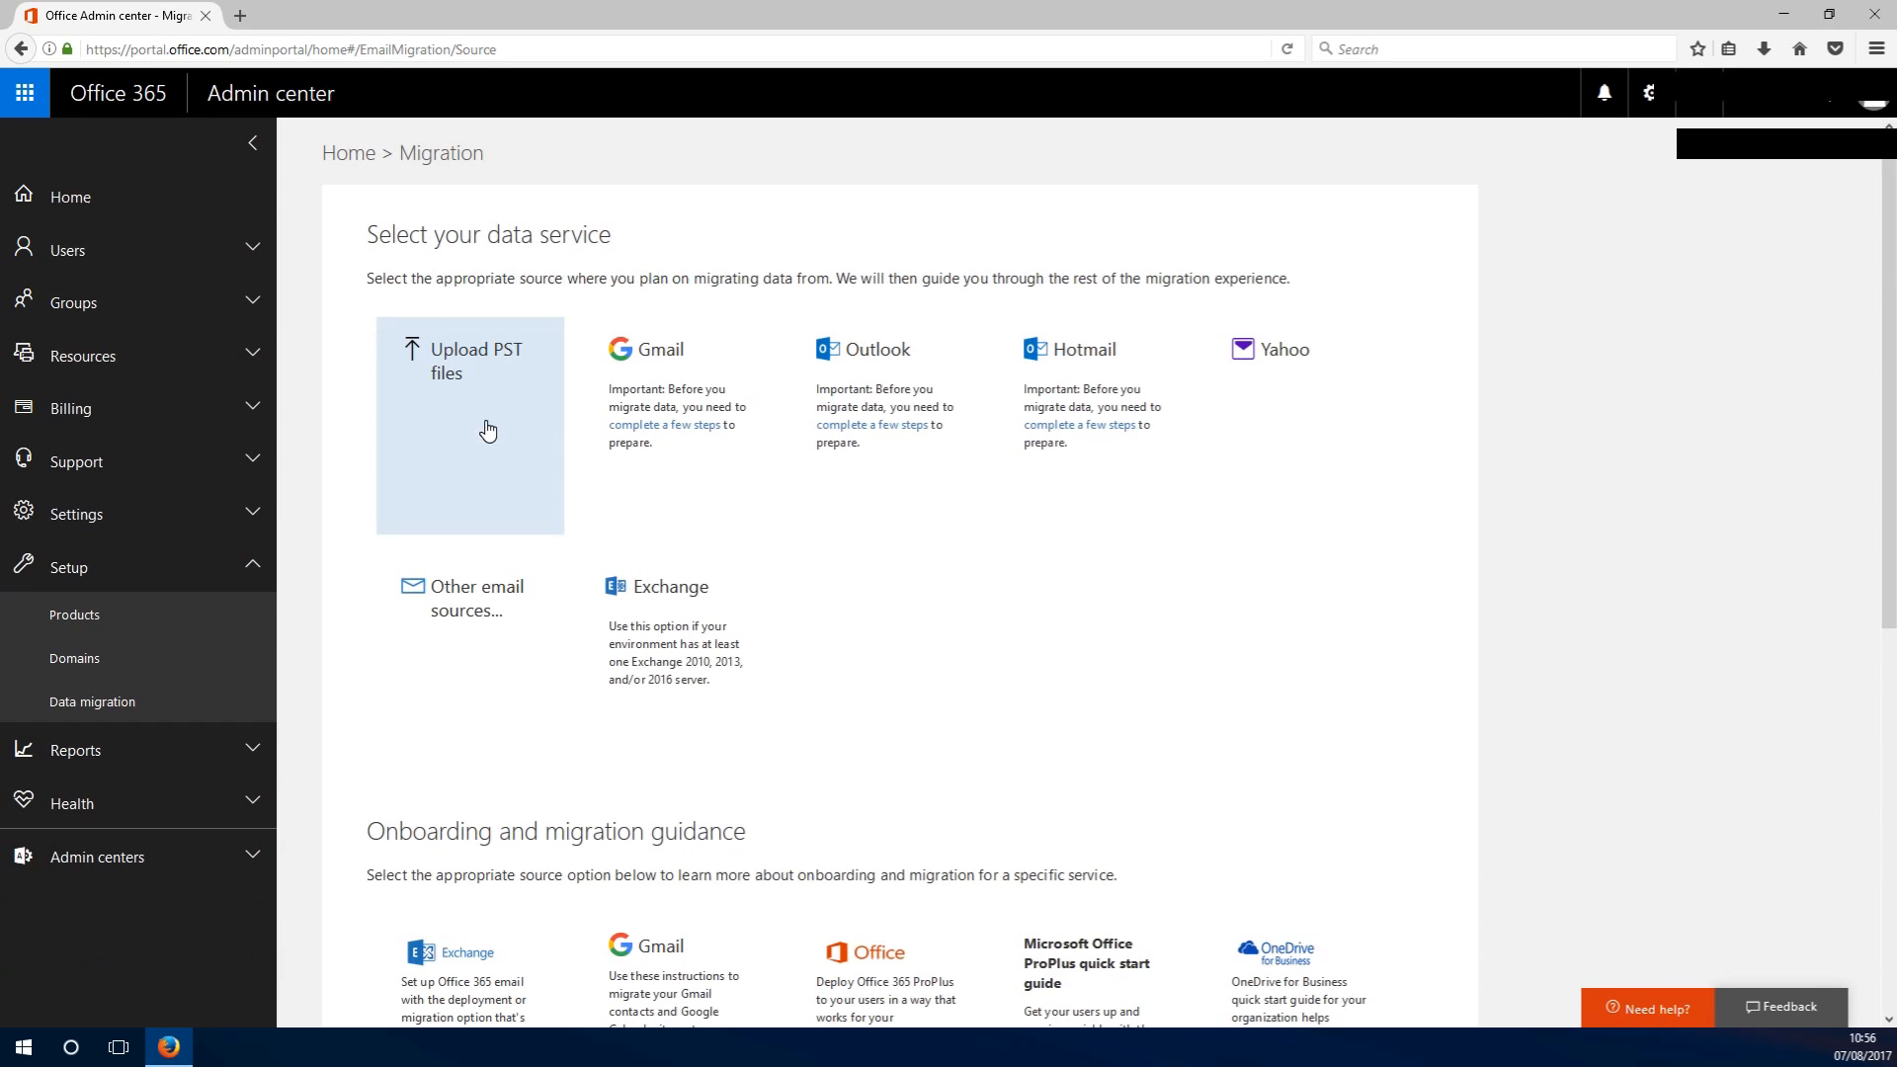
left_click(488, 431)
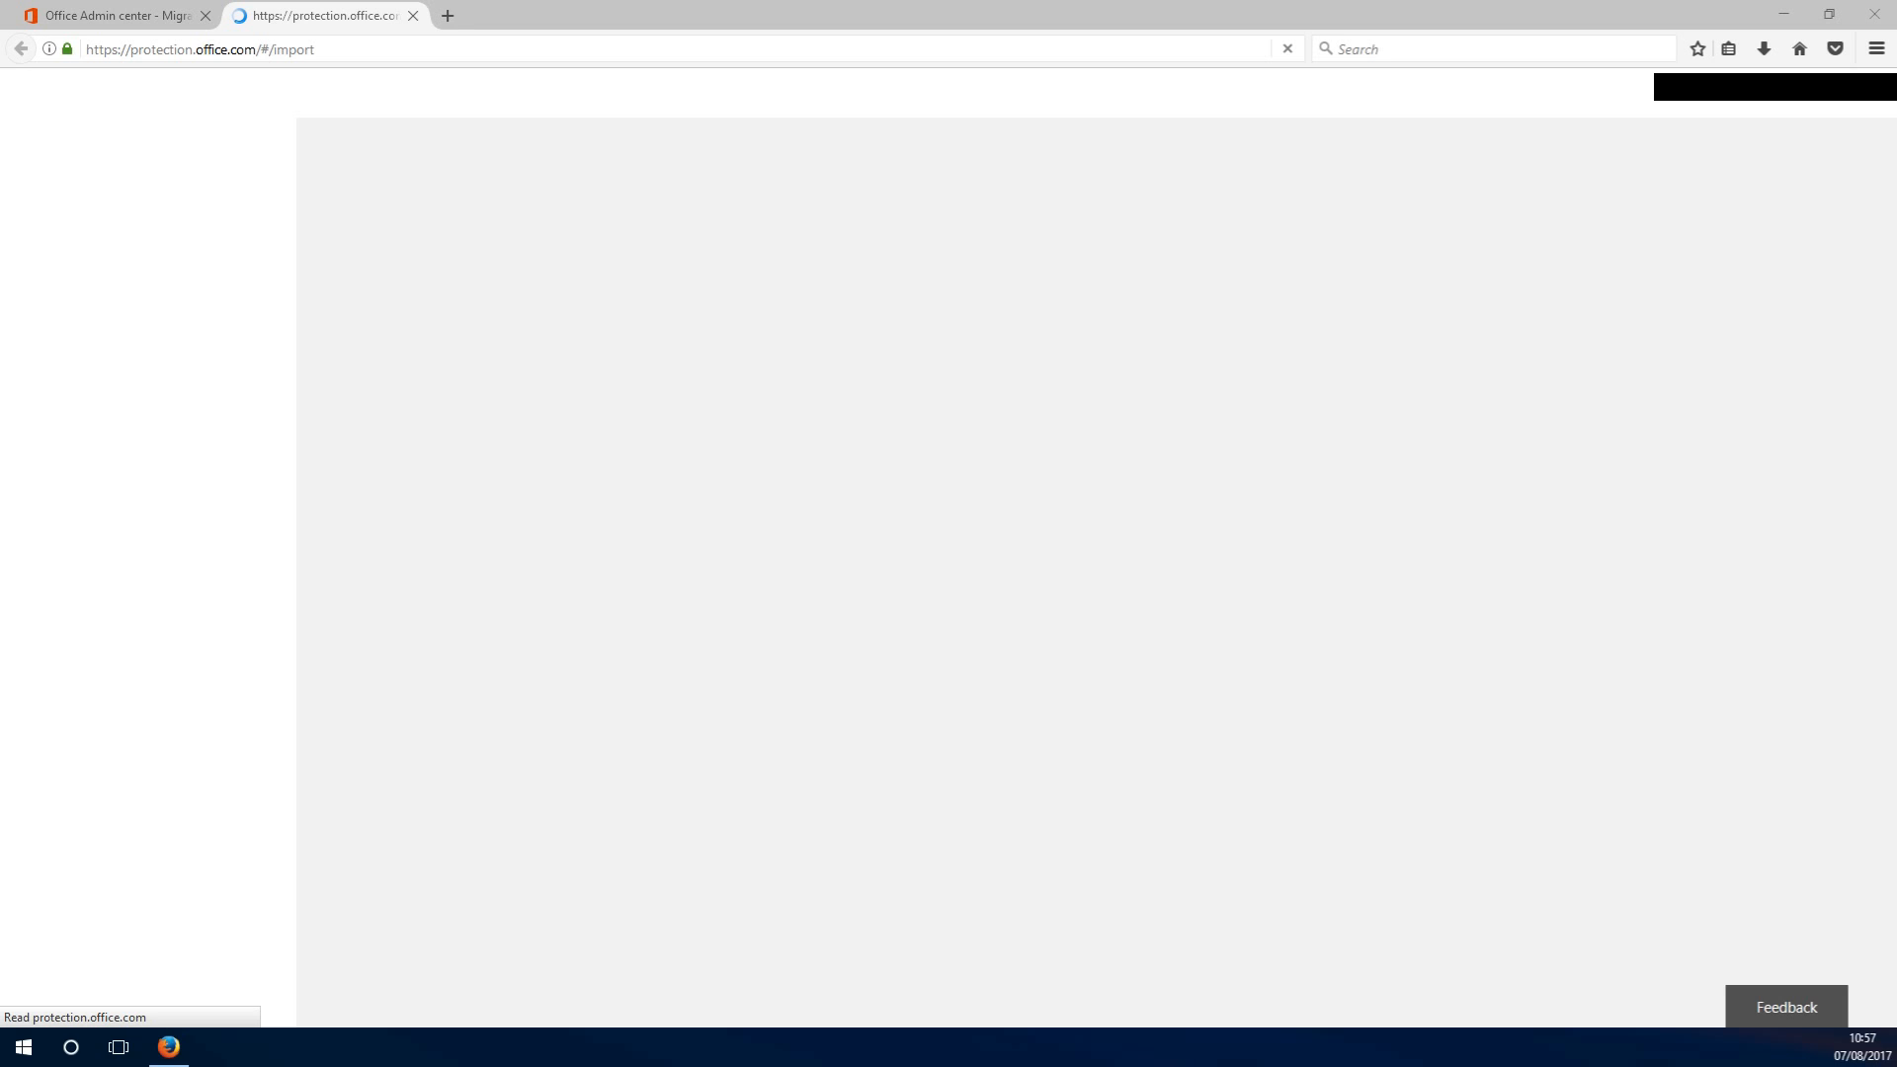
Start a new import job named "acaduk" and proceed to its data import instructions.
left_click(459, 501)
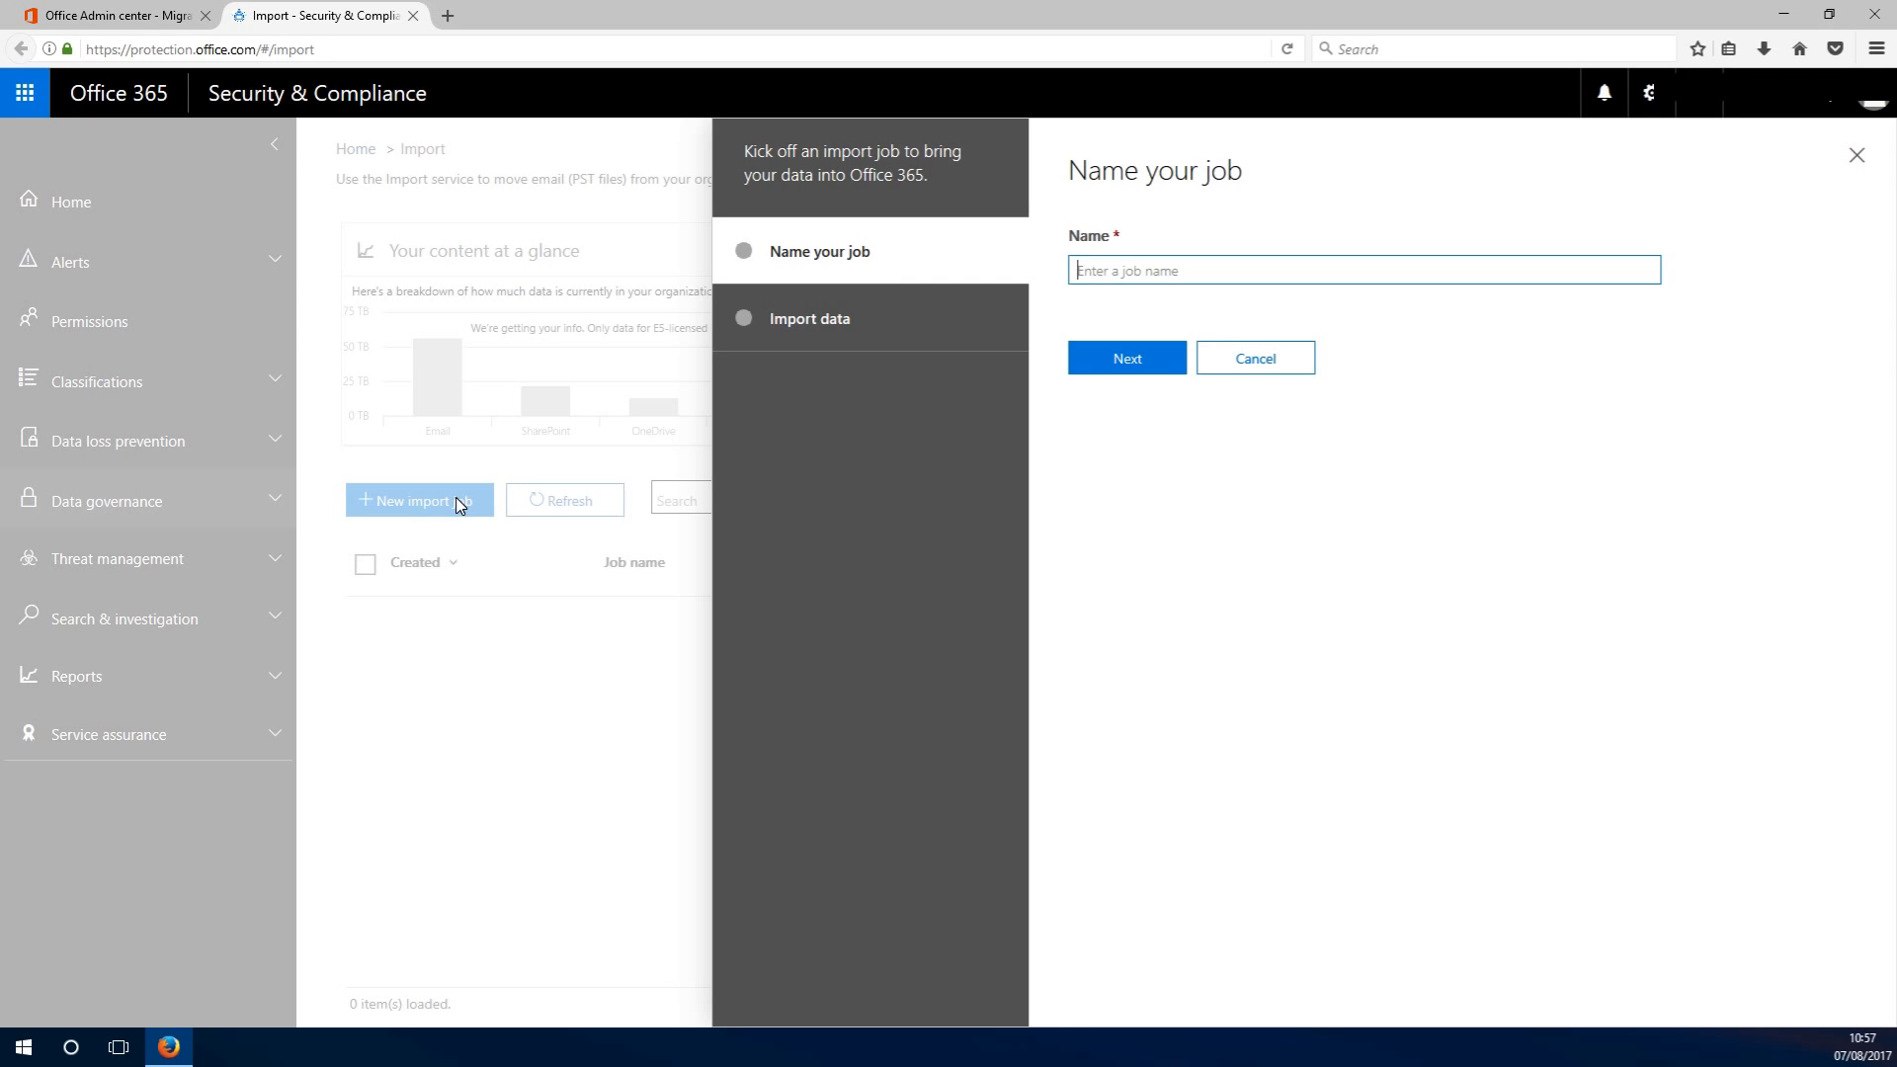
type("acaduk")
left_click(1164, 366)
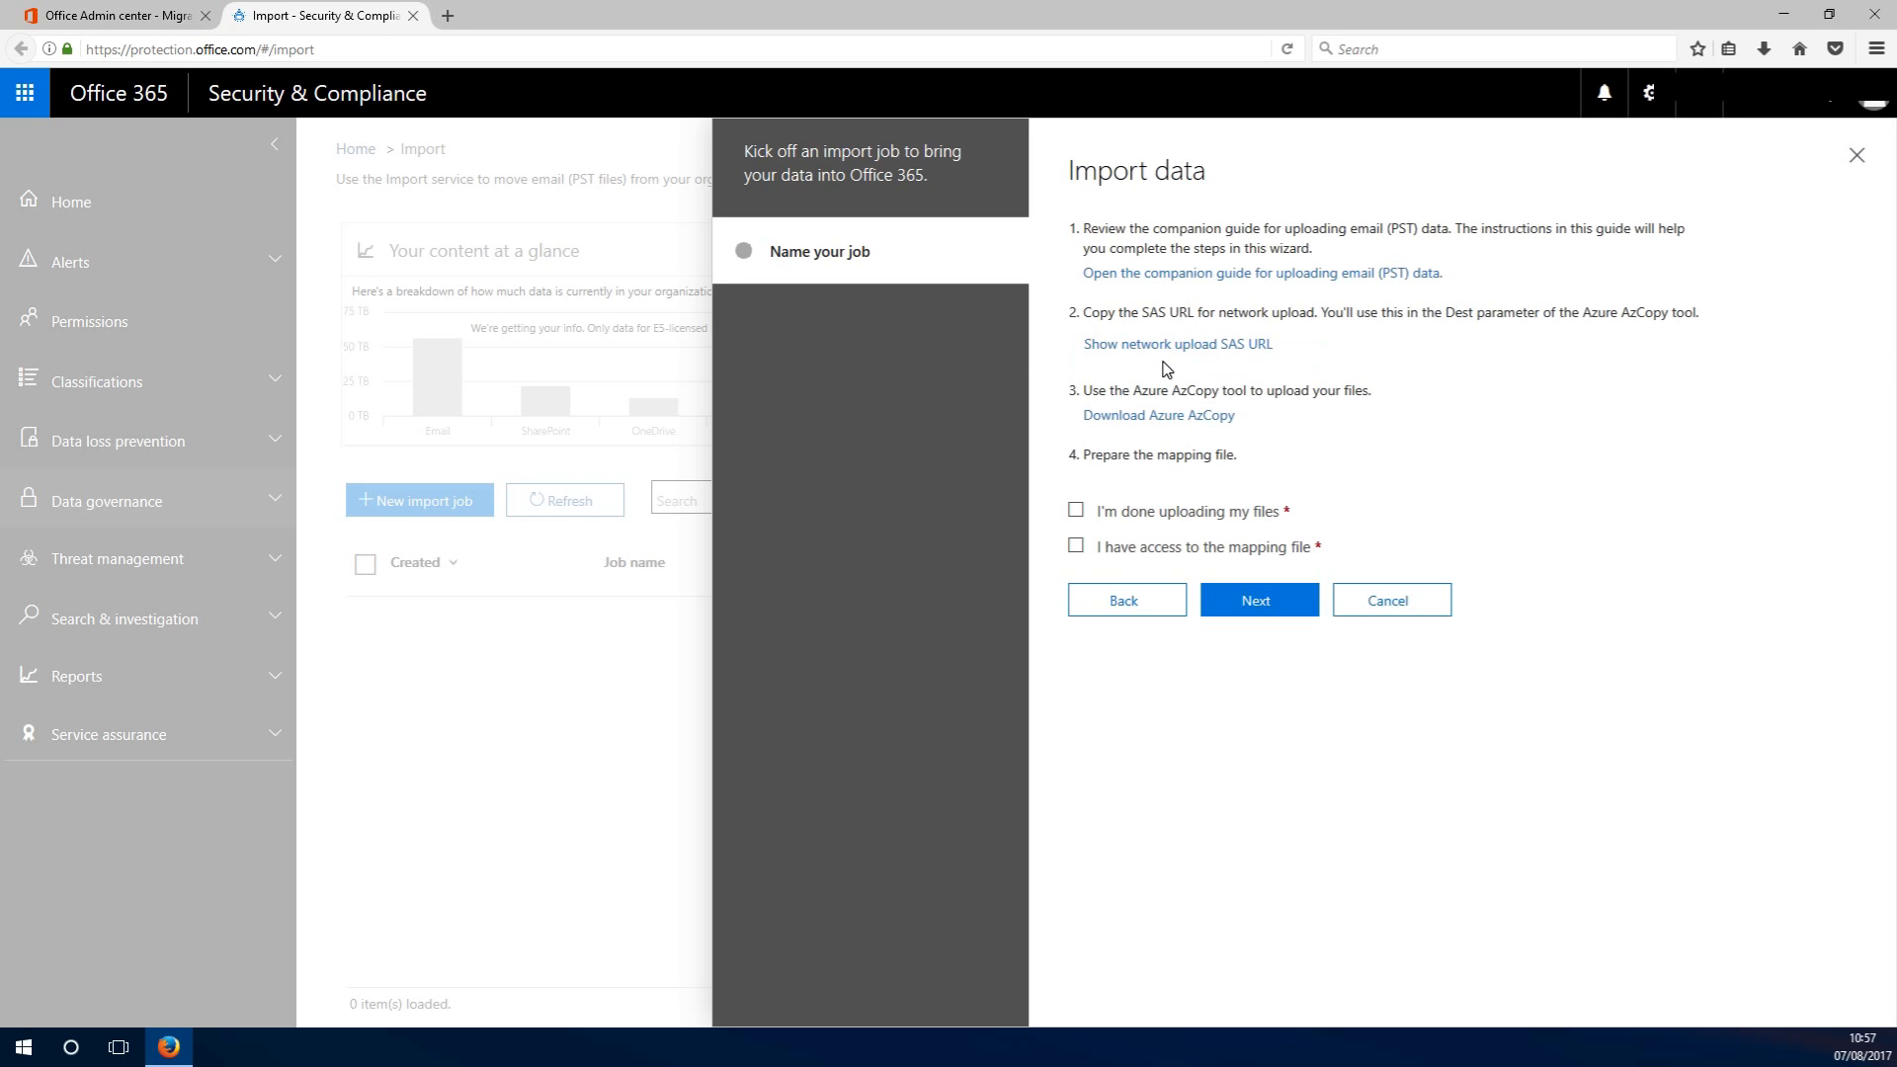
Reveal the network upload SAS URL of the import job and copy it.
left_click(1178, 348)
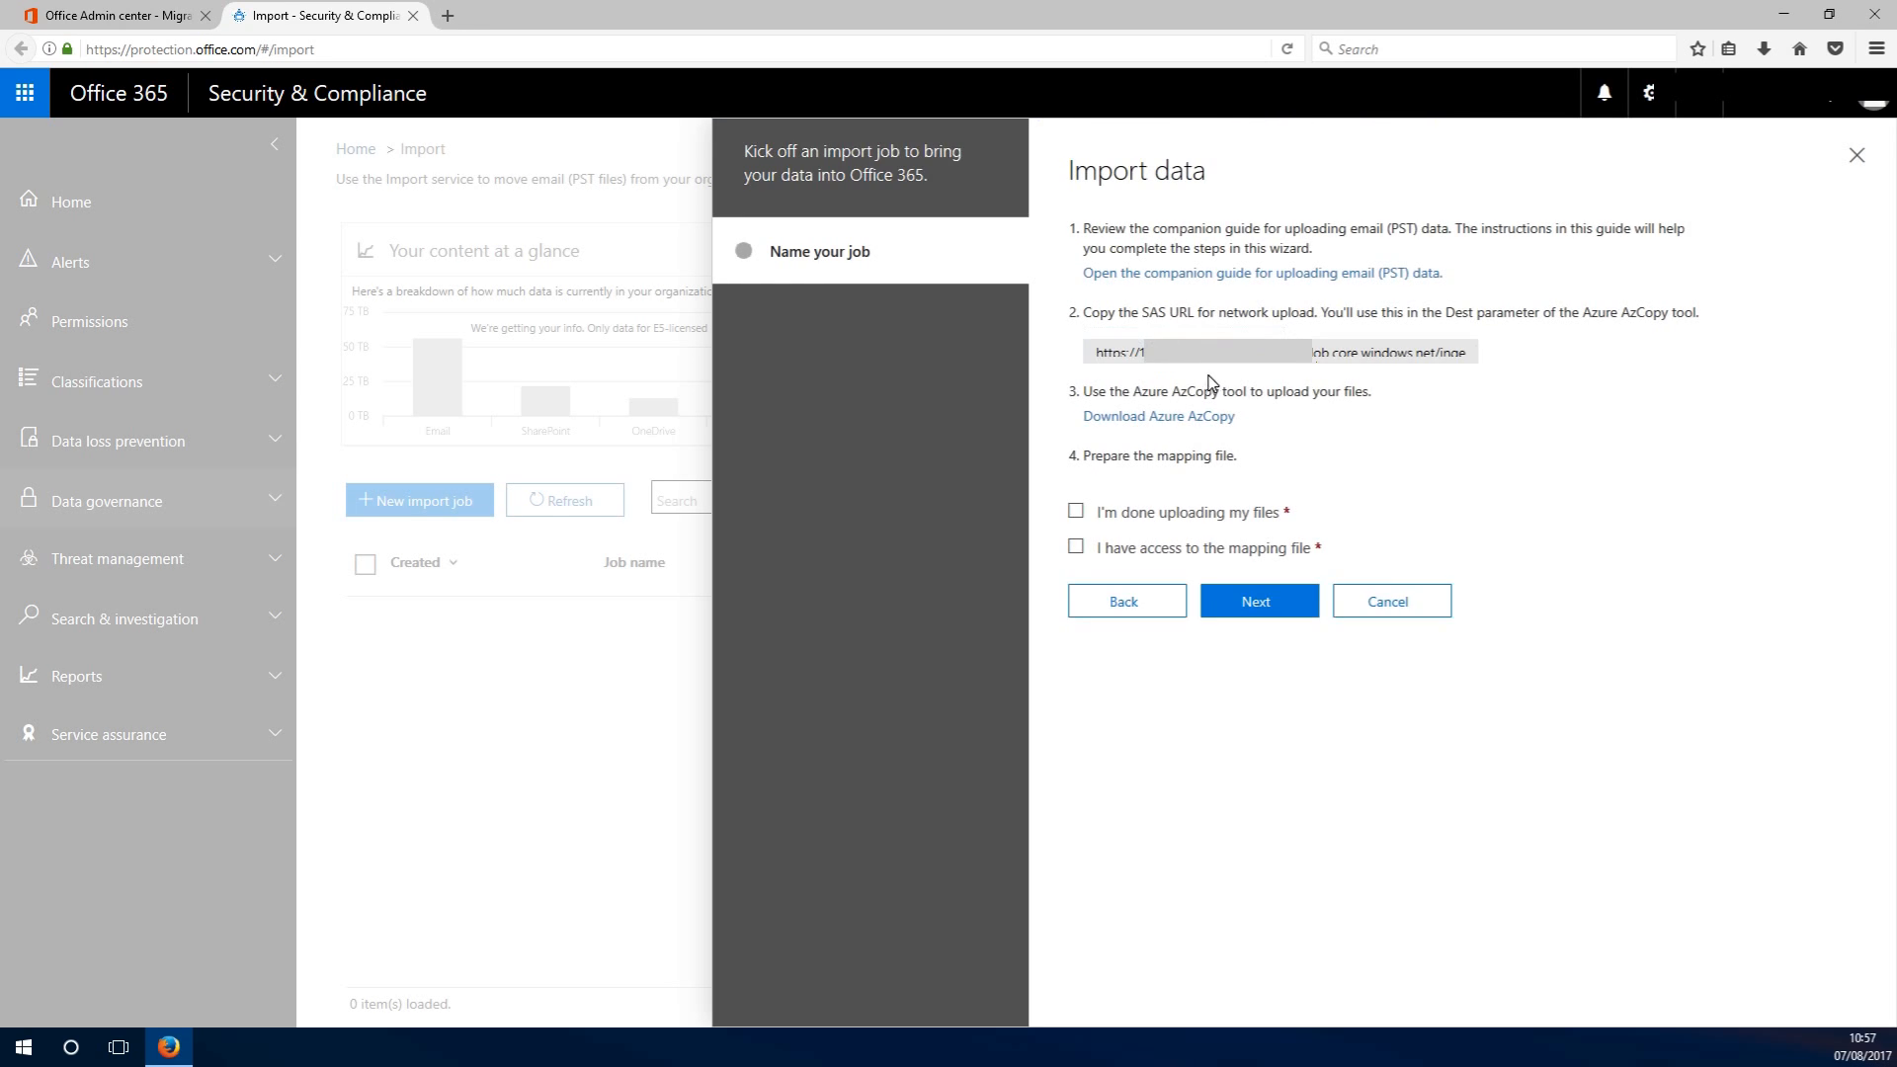
triple_click(1136, 352)
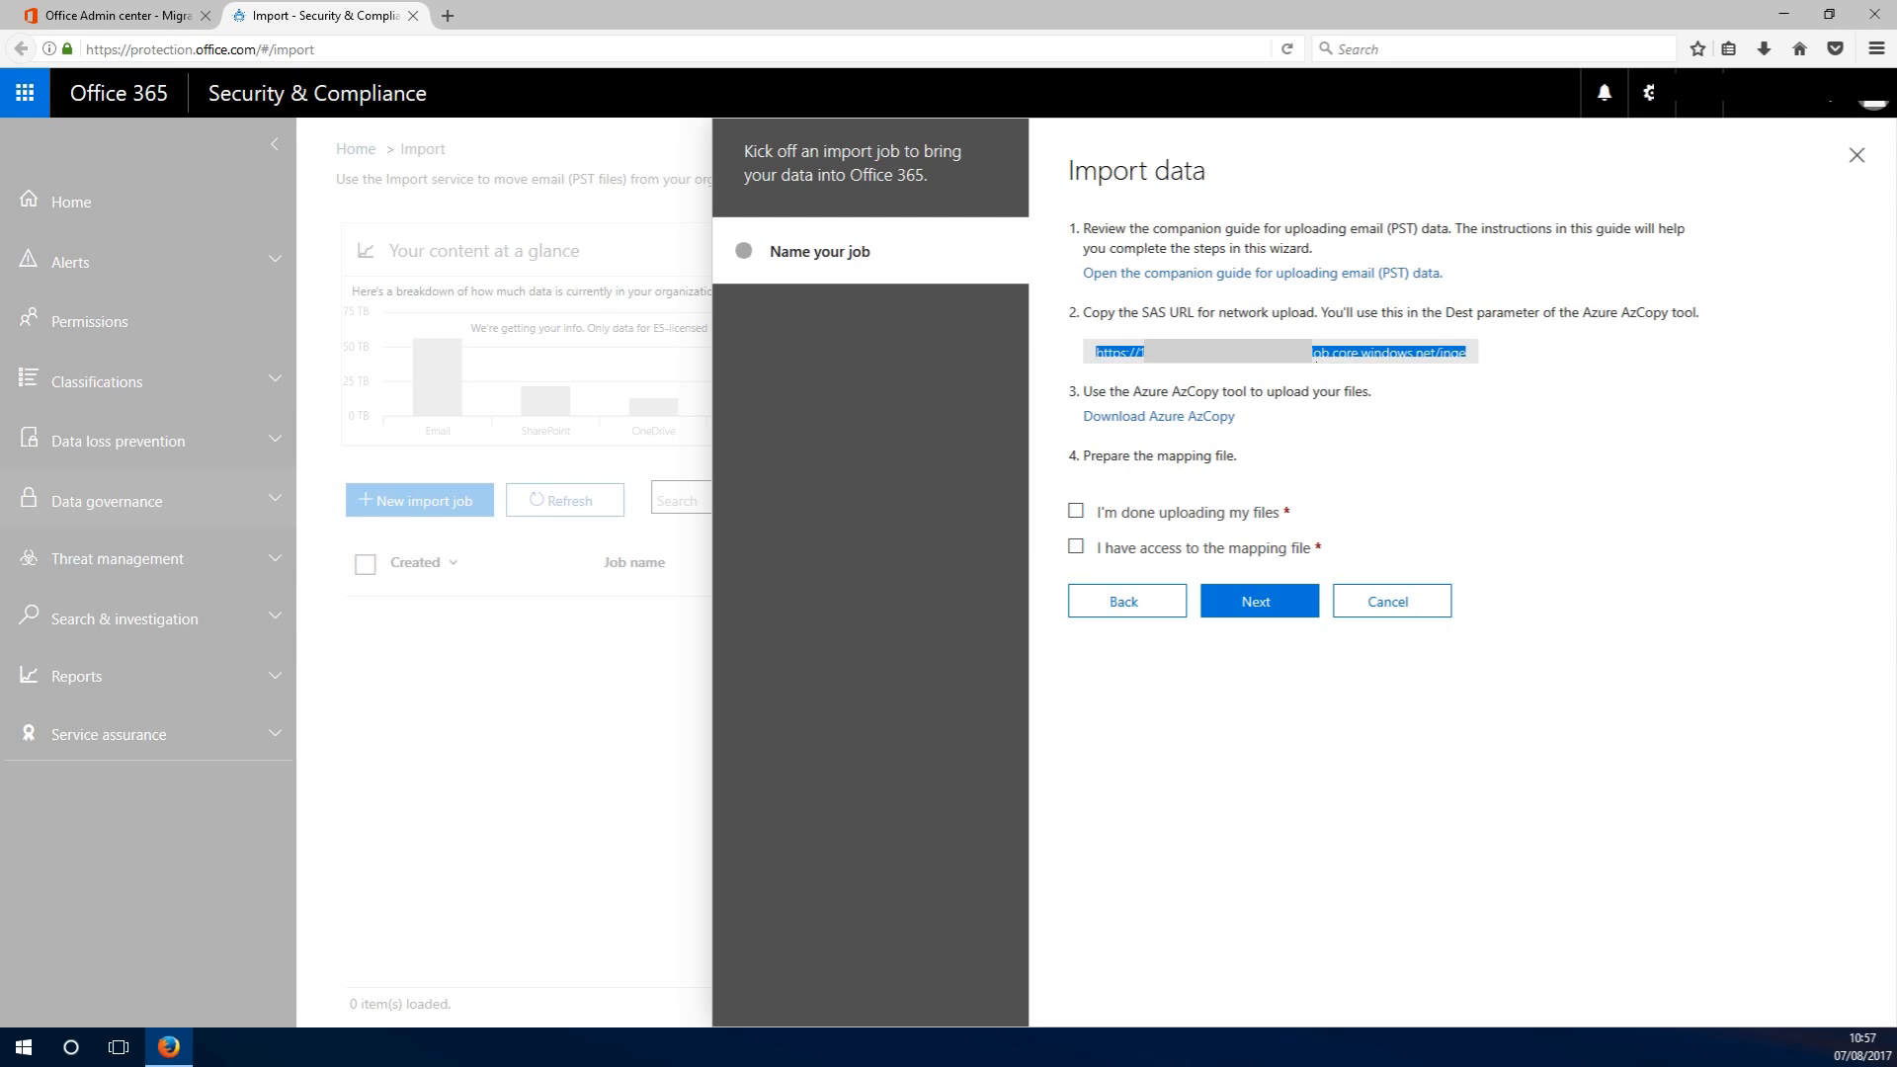
right_click(1141, 353)
left_click(1206, 415)
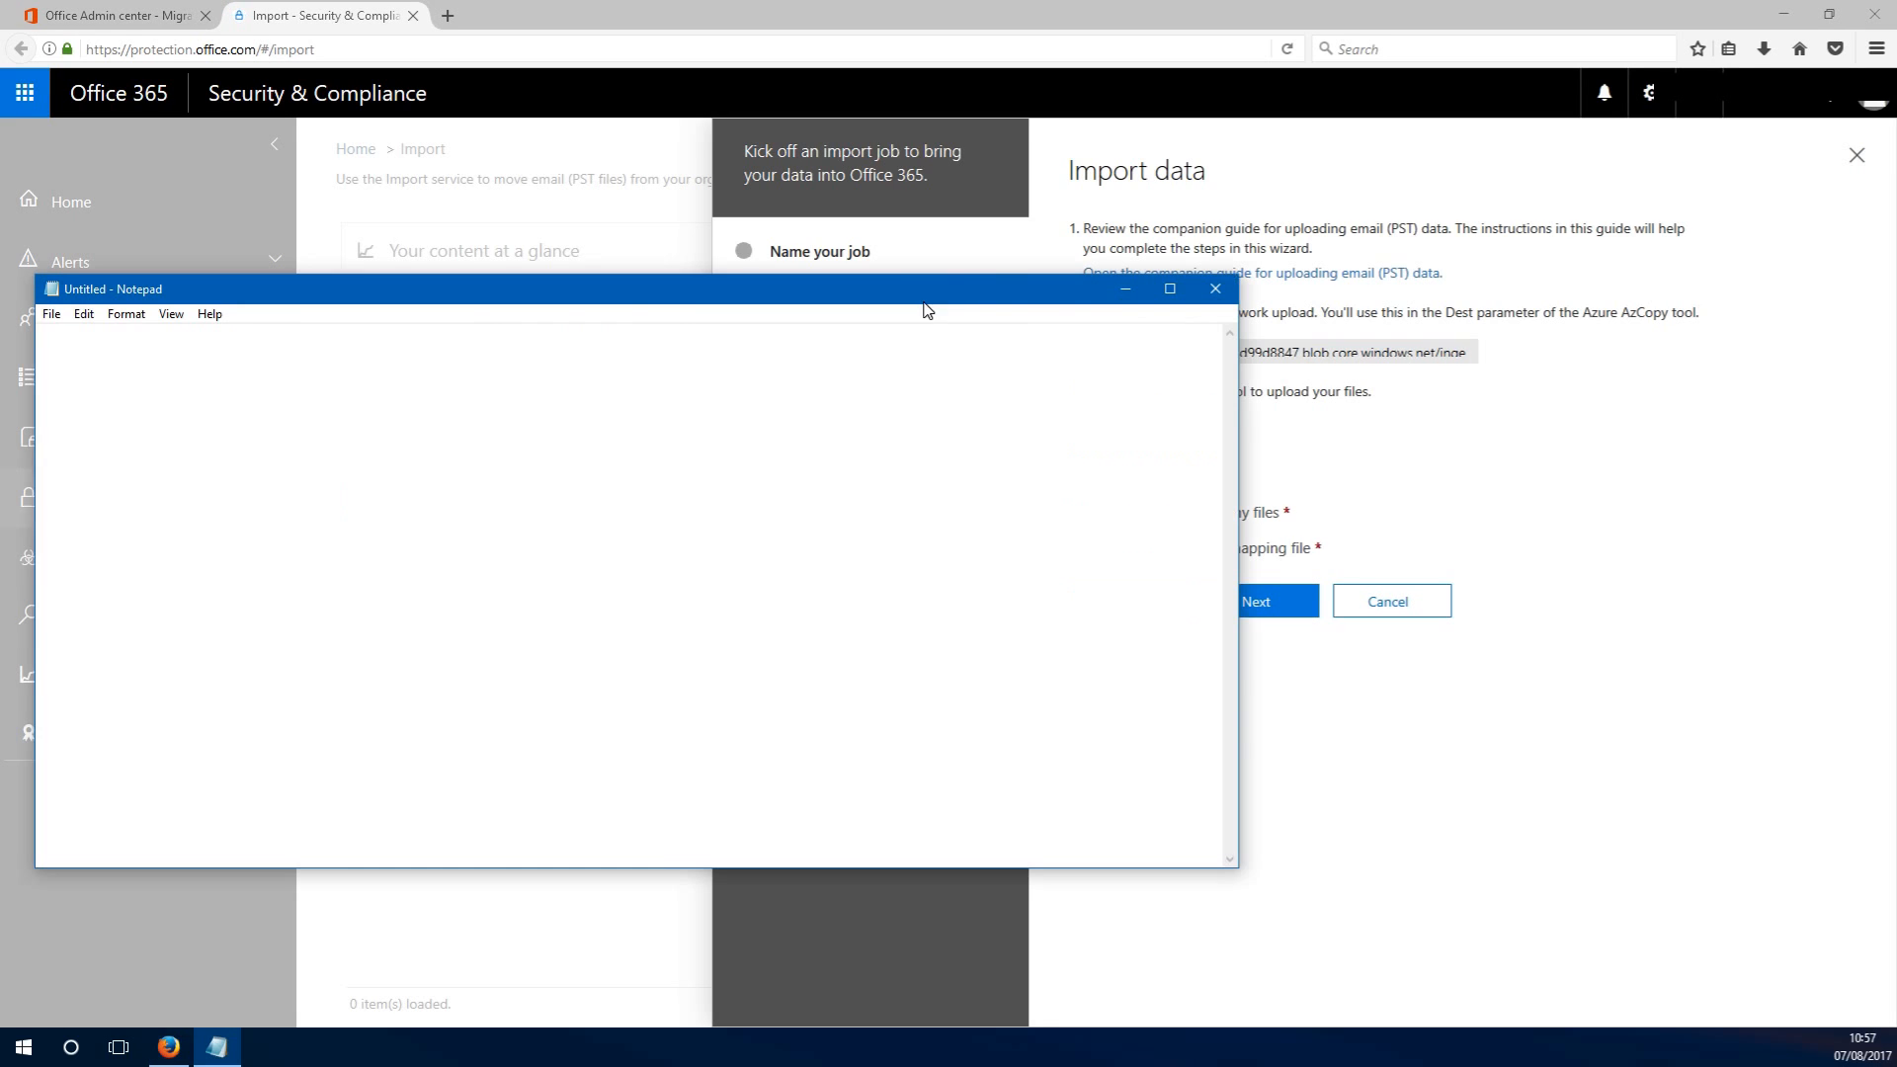
Paste the copied SAS URL into an empty Notepad document.
left_click_drag(924, 301, 918, 300)
right_click(396, 378)
left_click(437, 471)
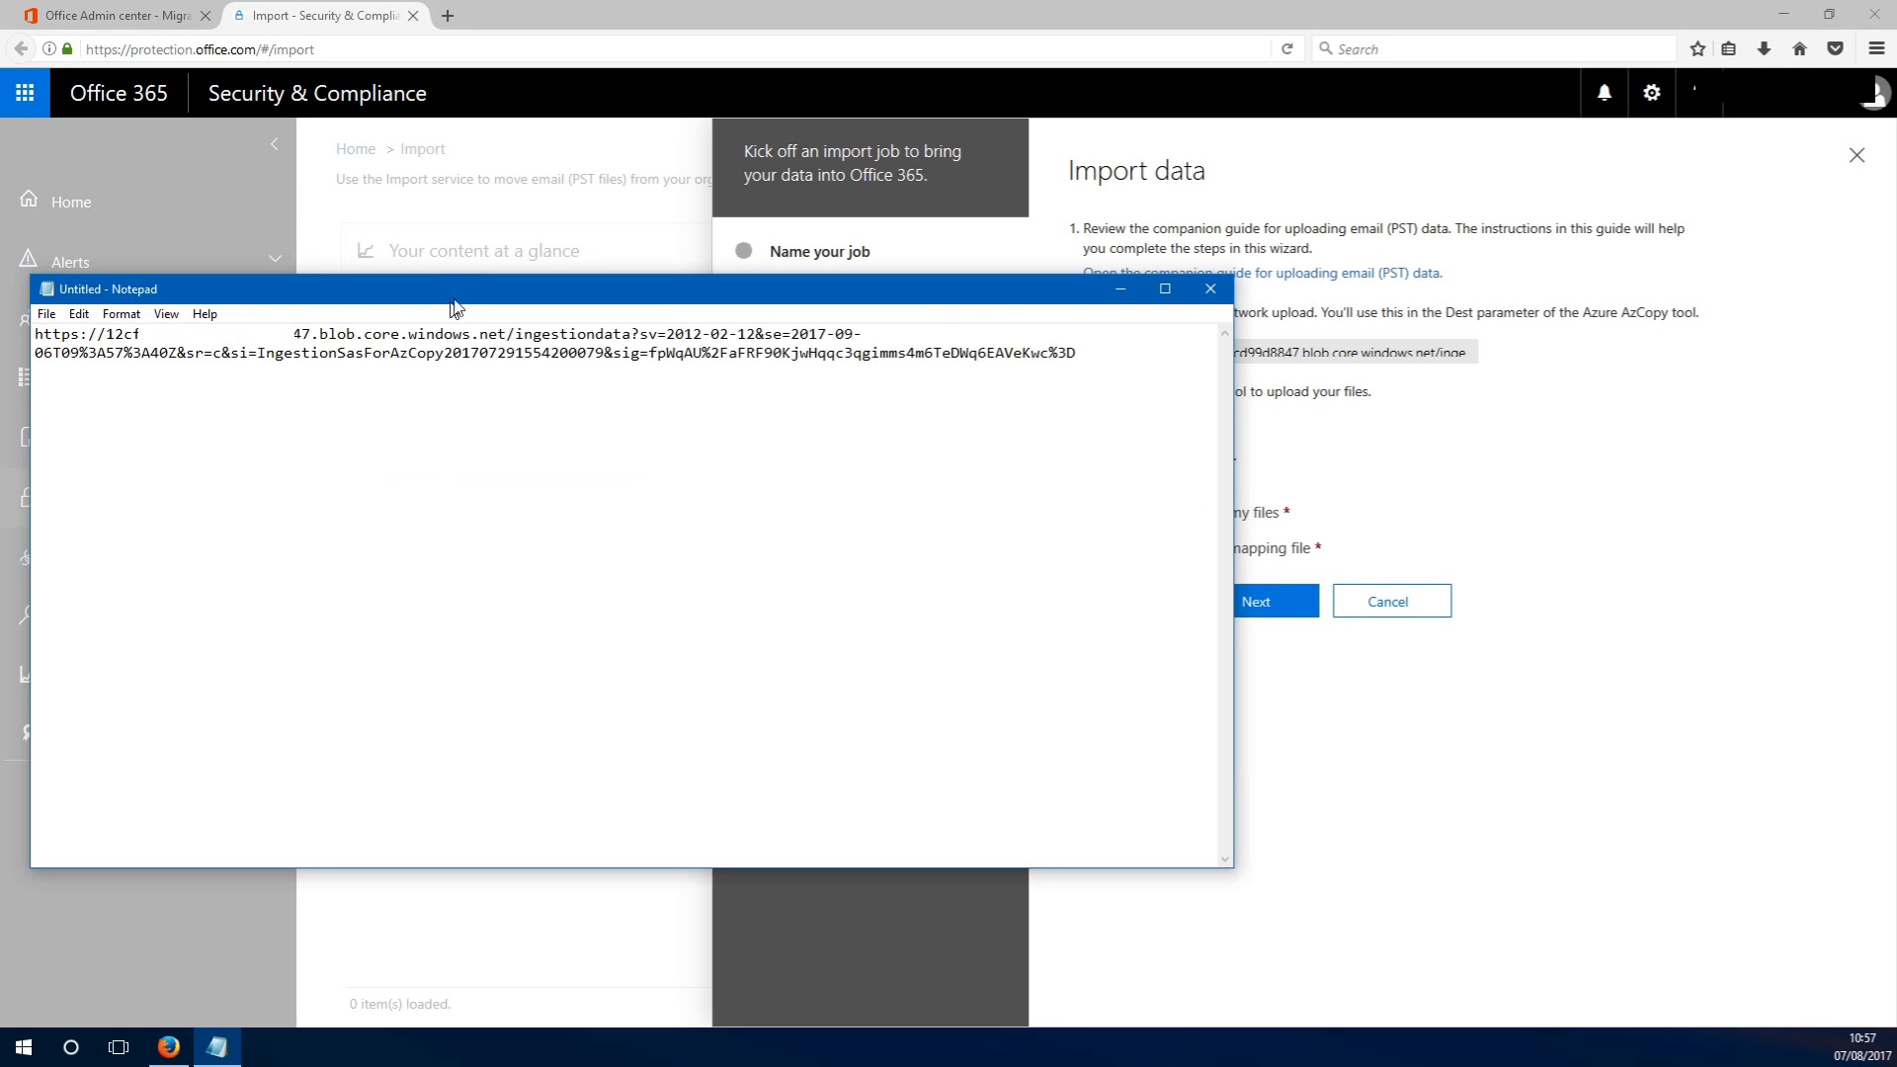
left_click_drag(470, 294, 124, 368)
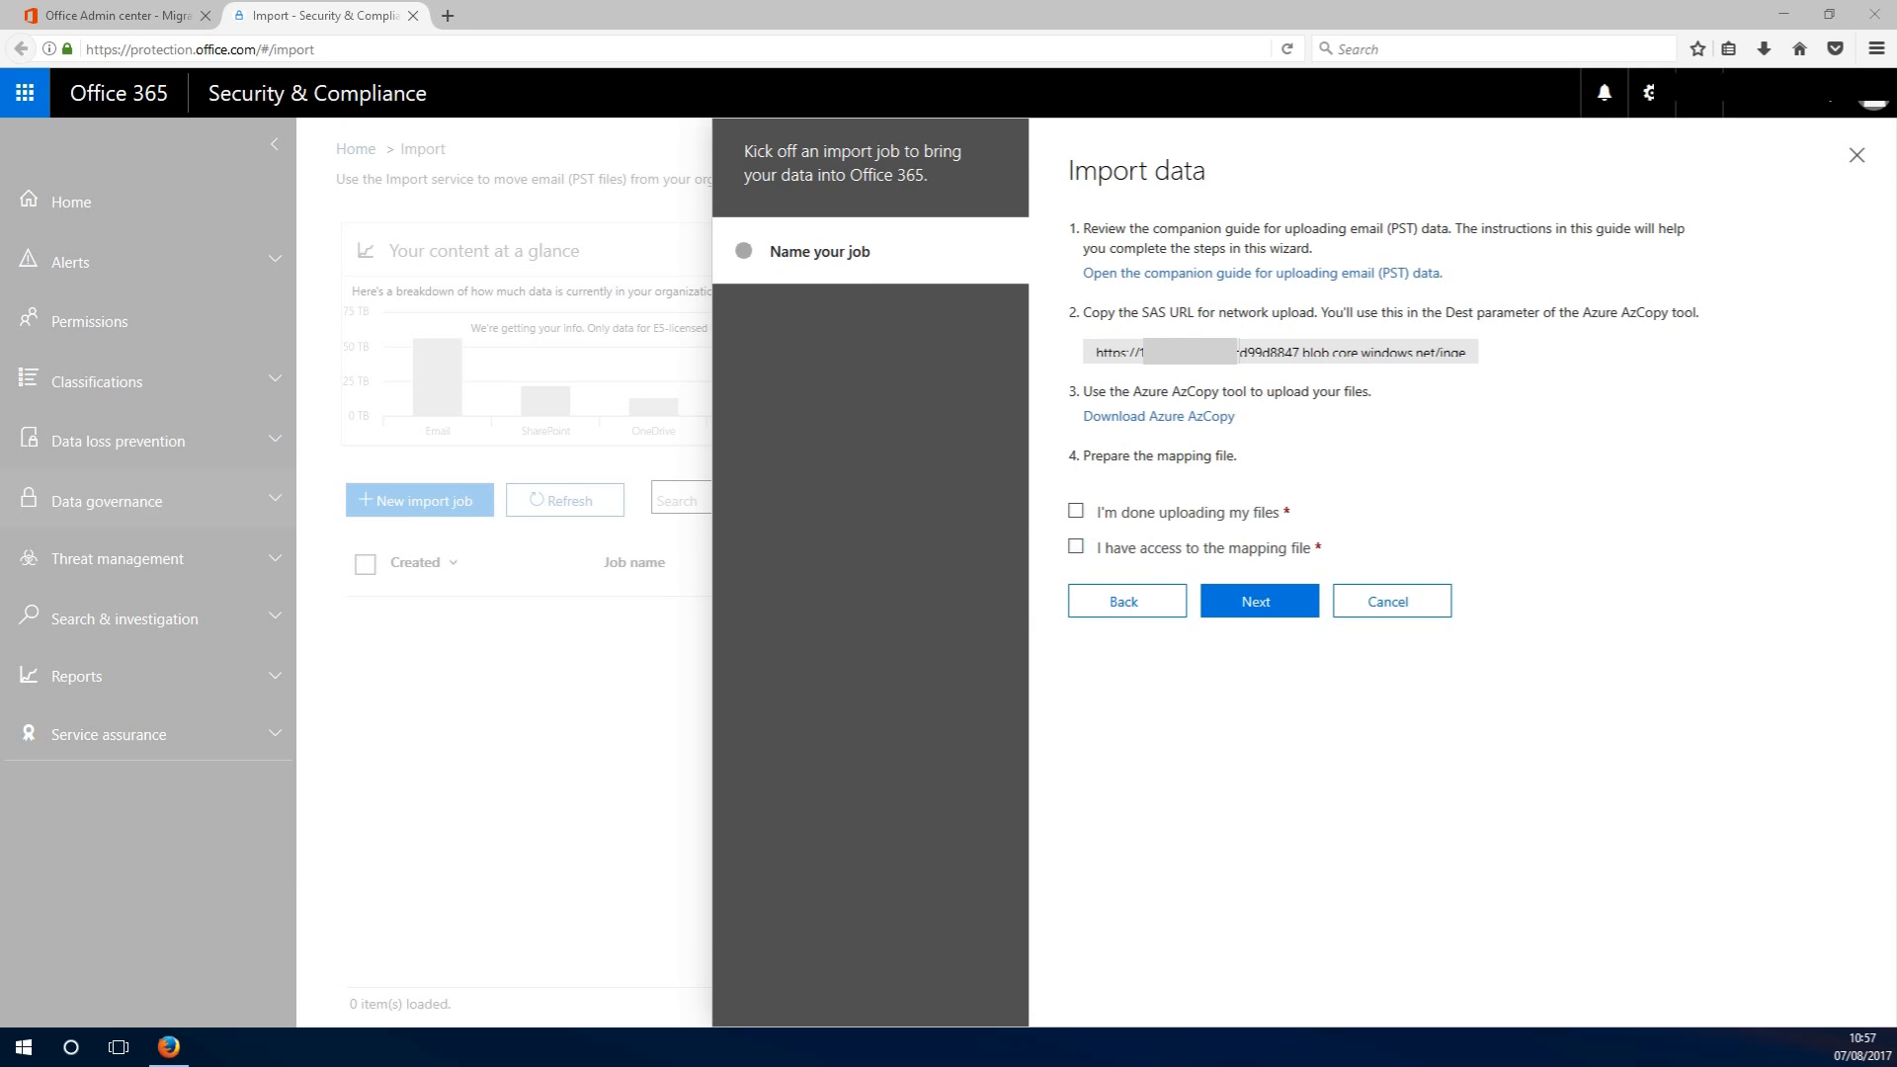
left_click(1211, 416)
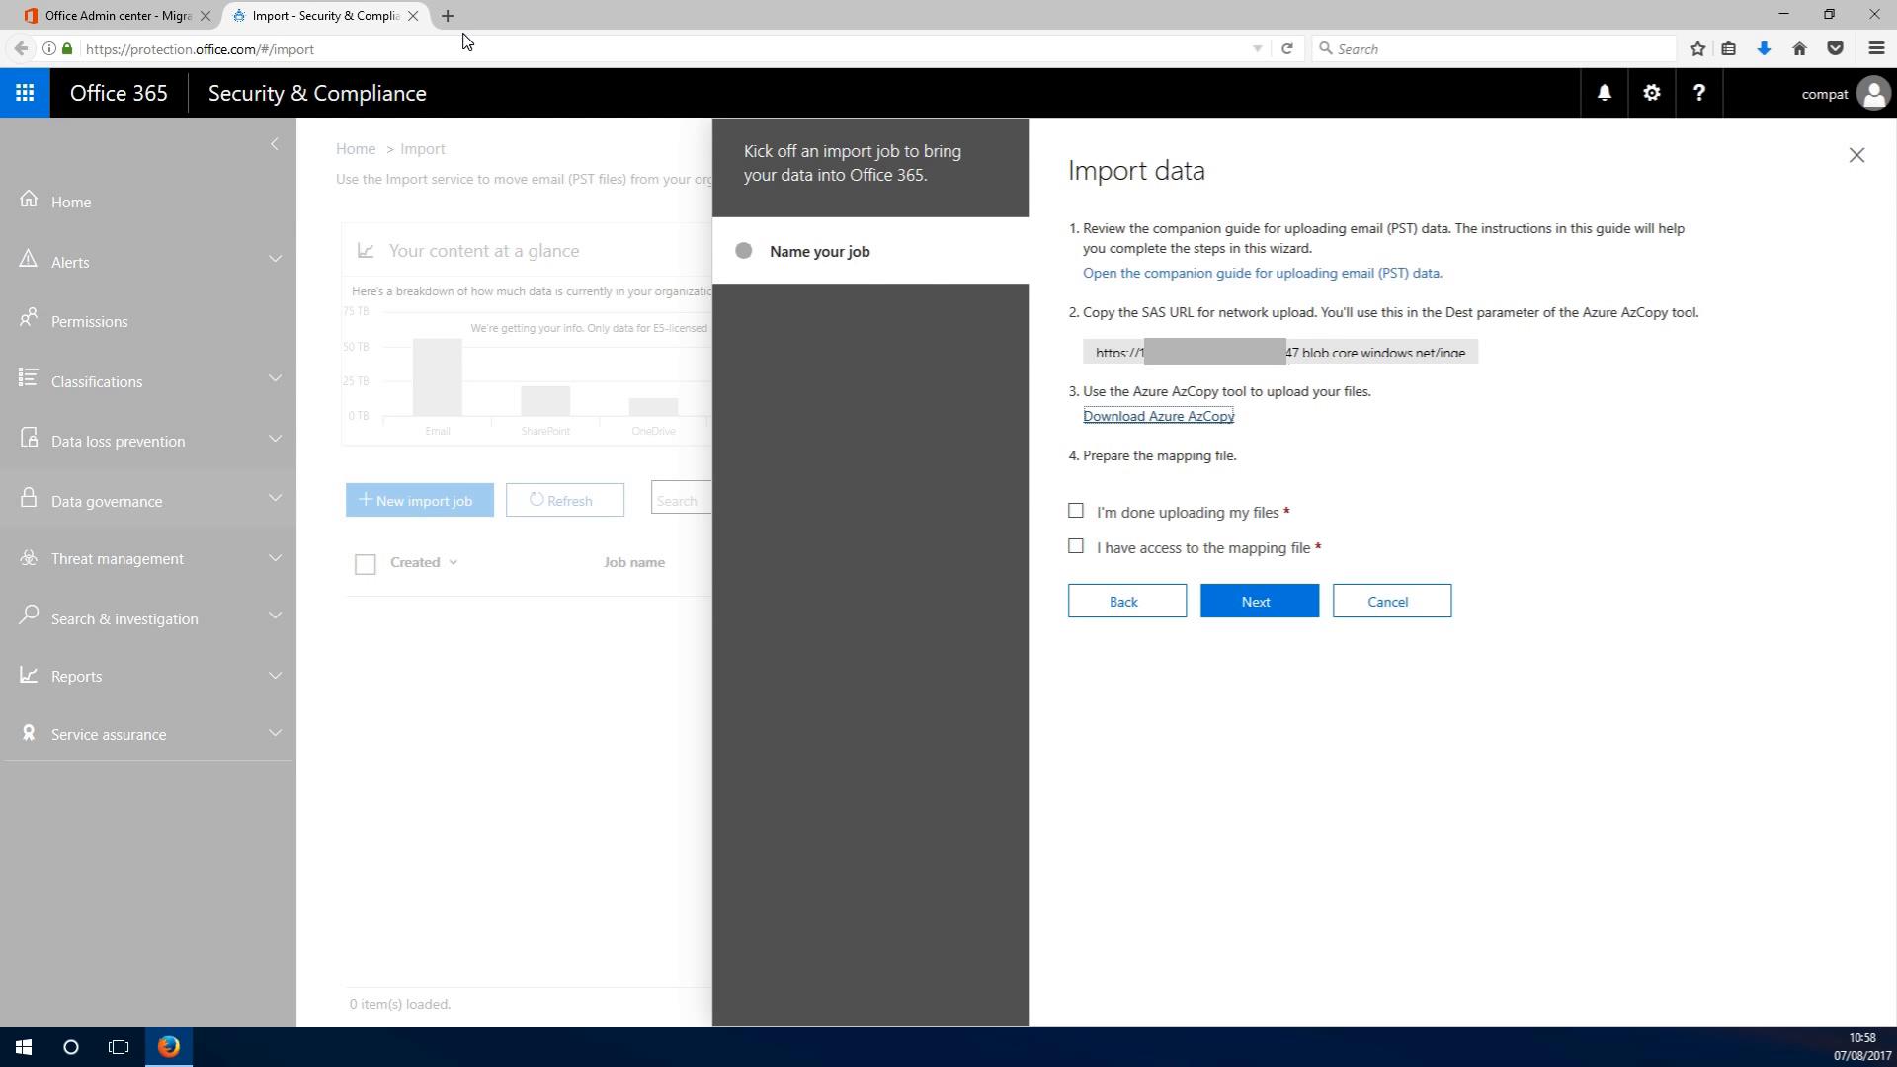
key("ctrl+t")
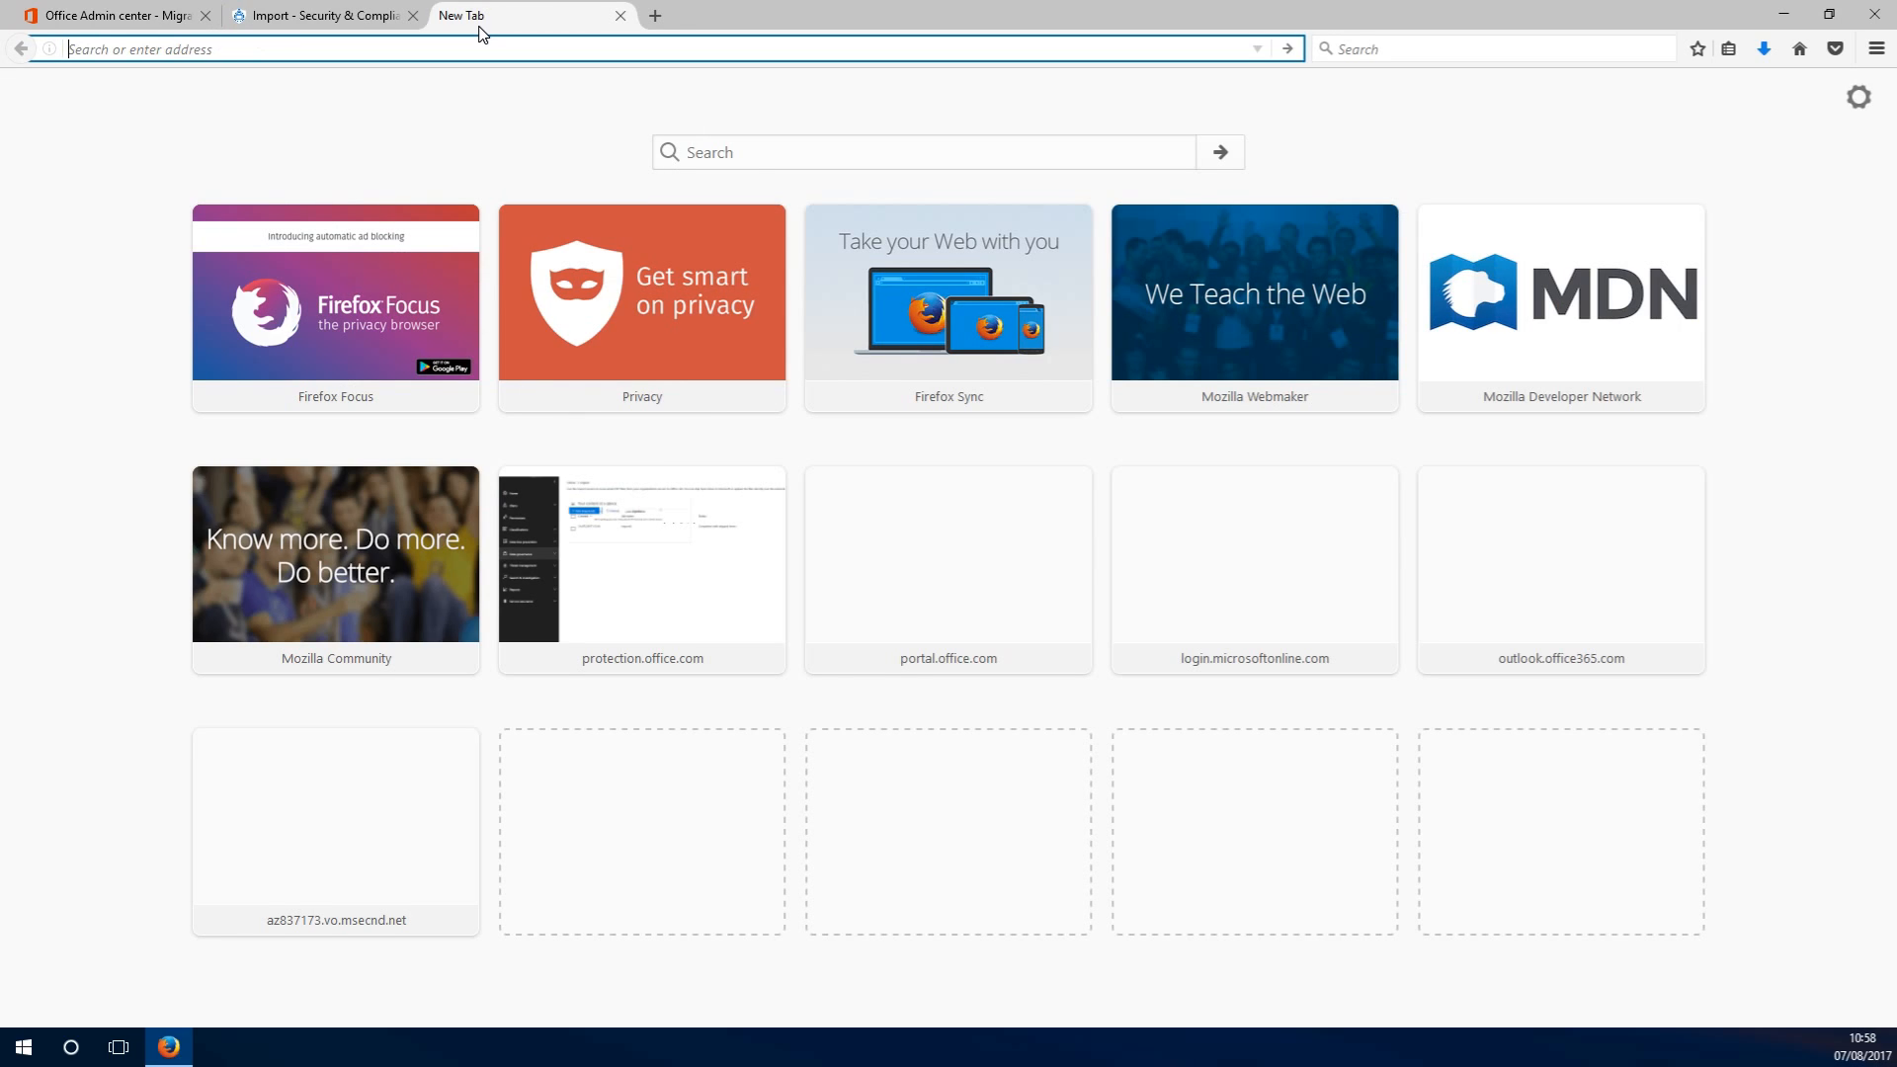
type("www.storageexplorer")
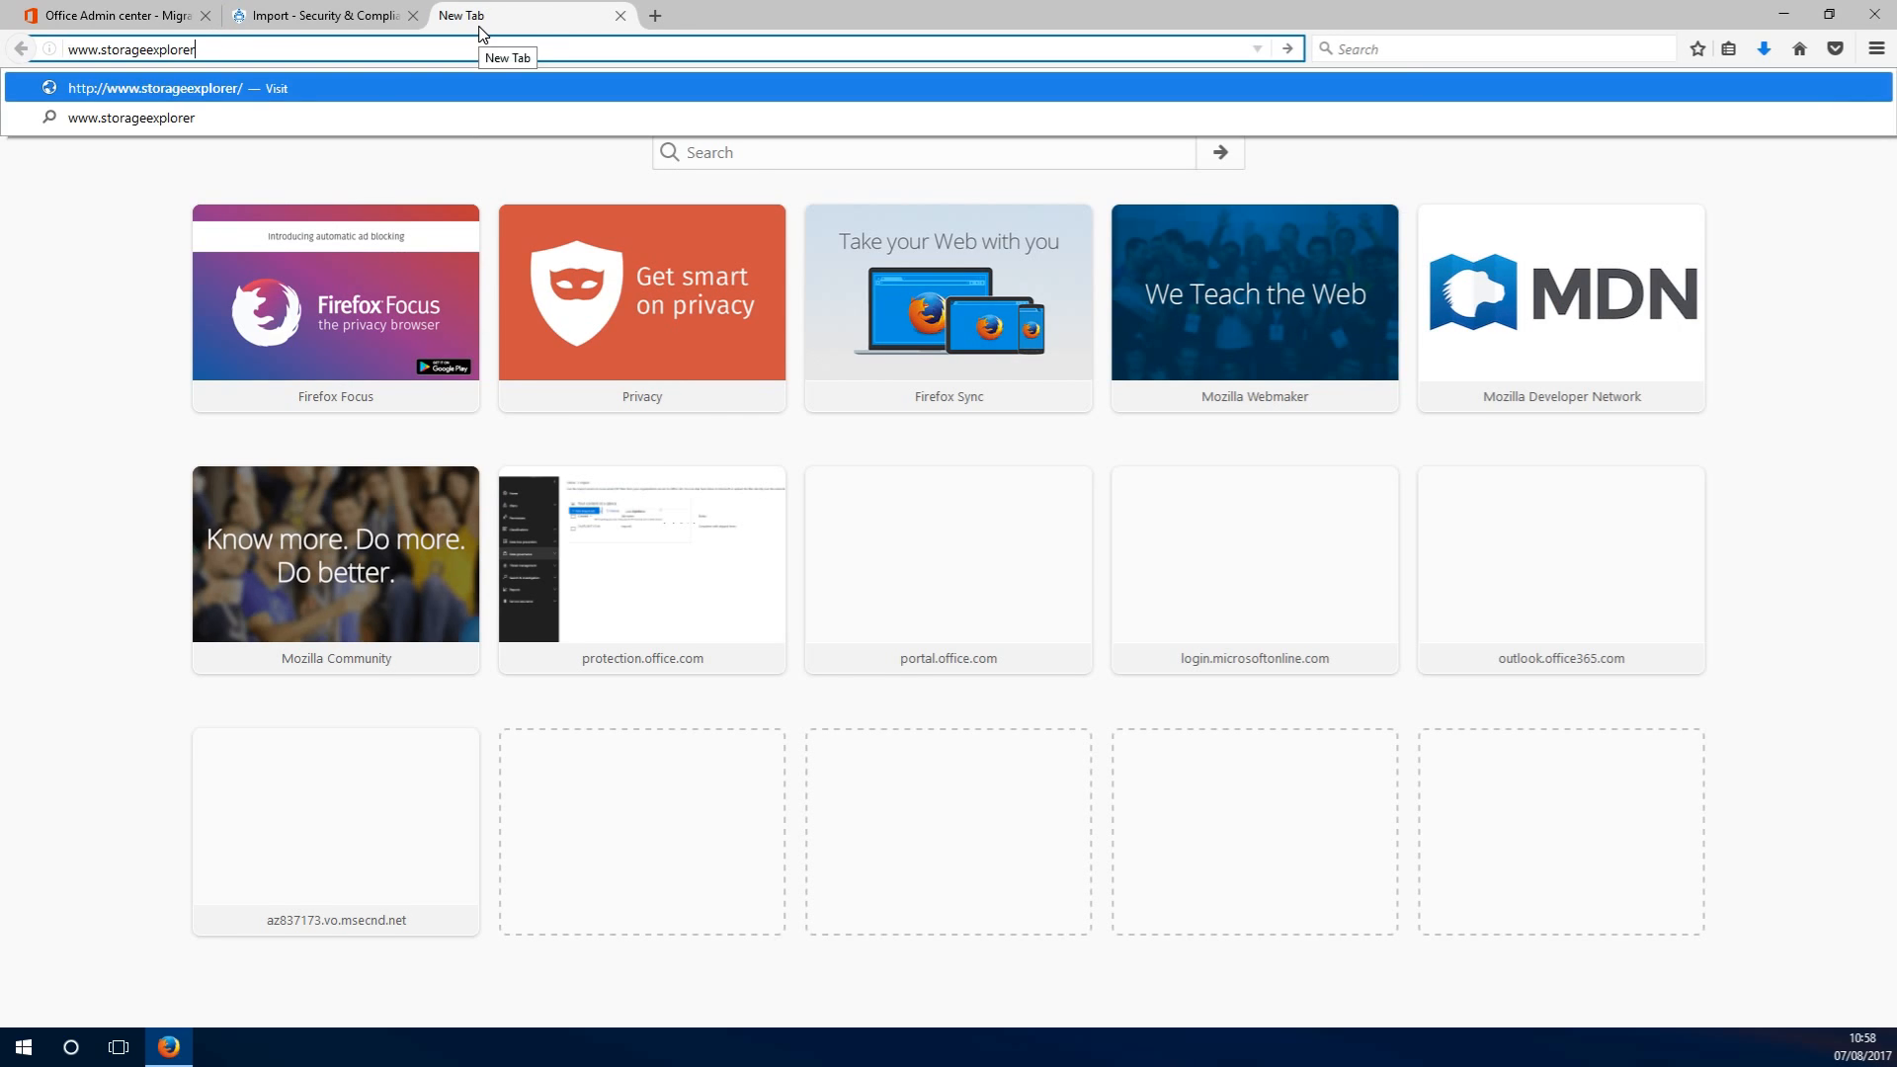
type(".com")
key("Return")
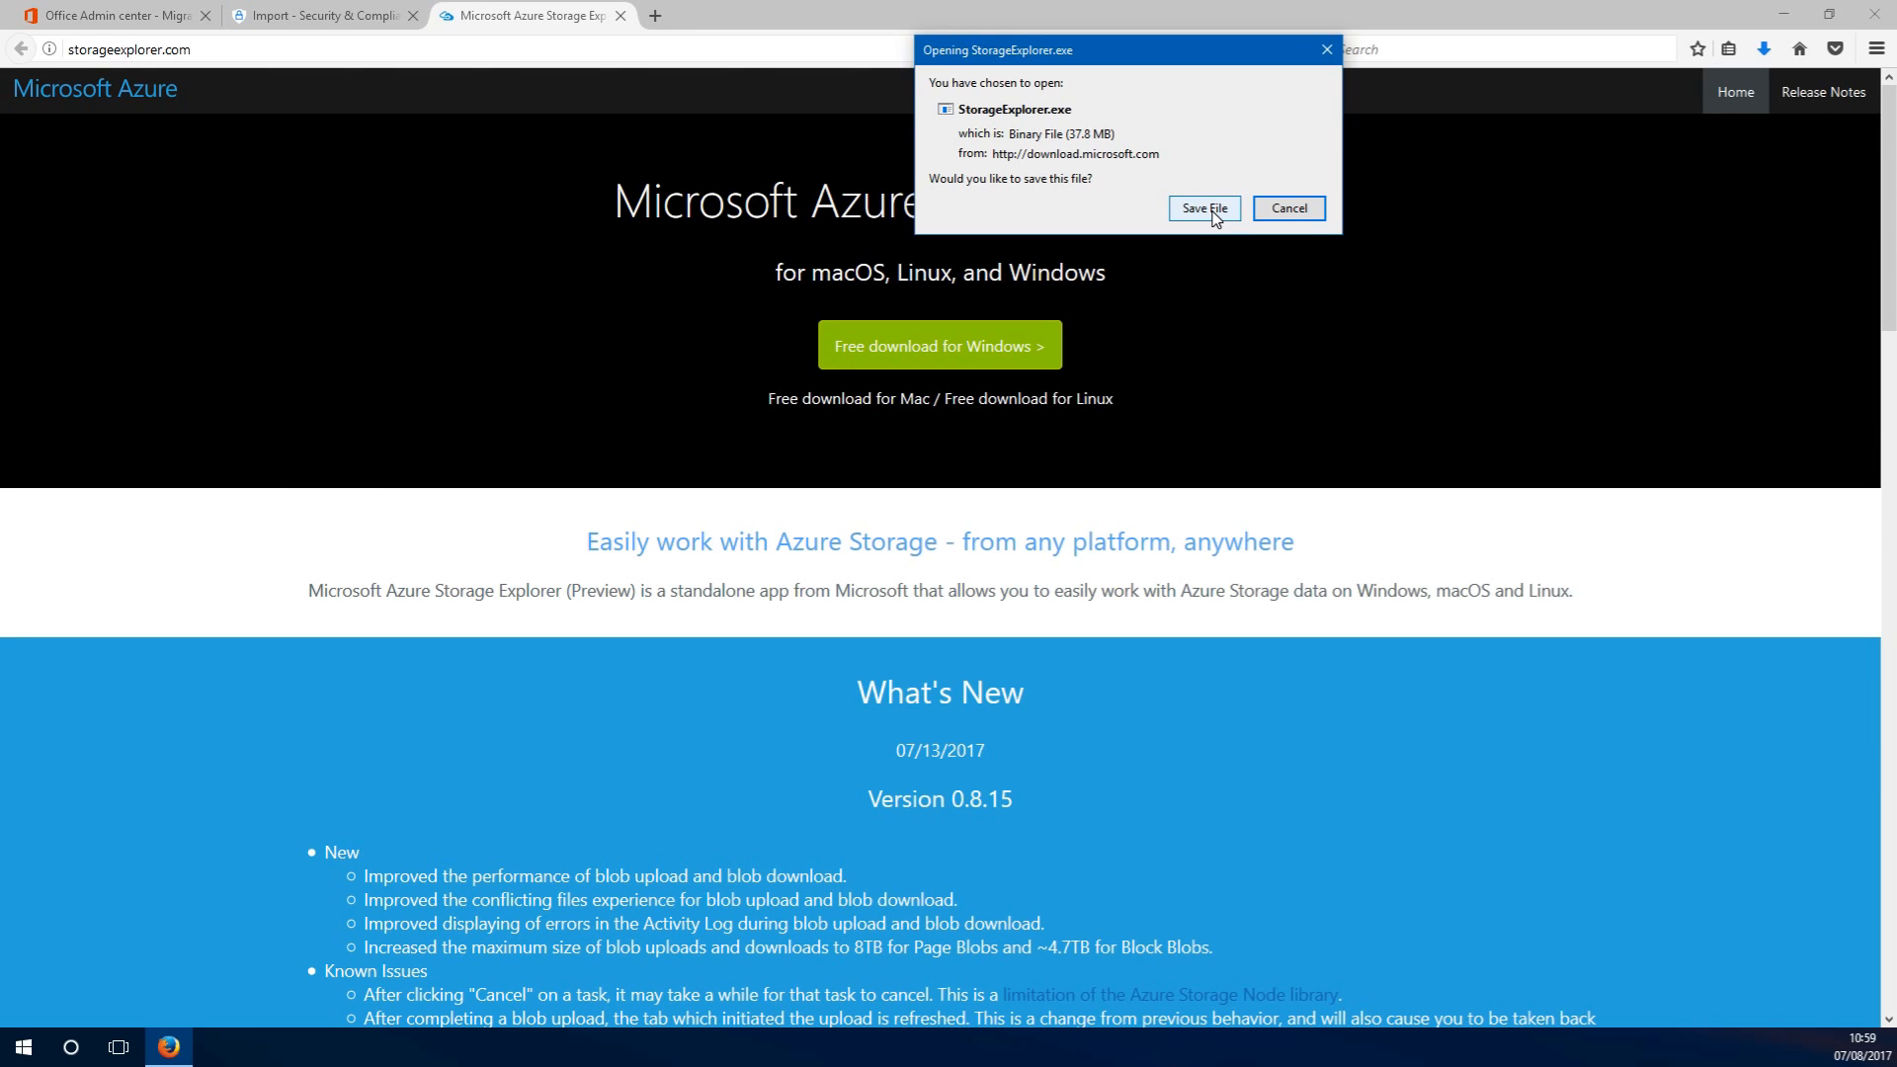
left_click(1214, 215)
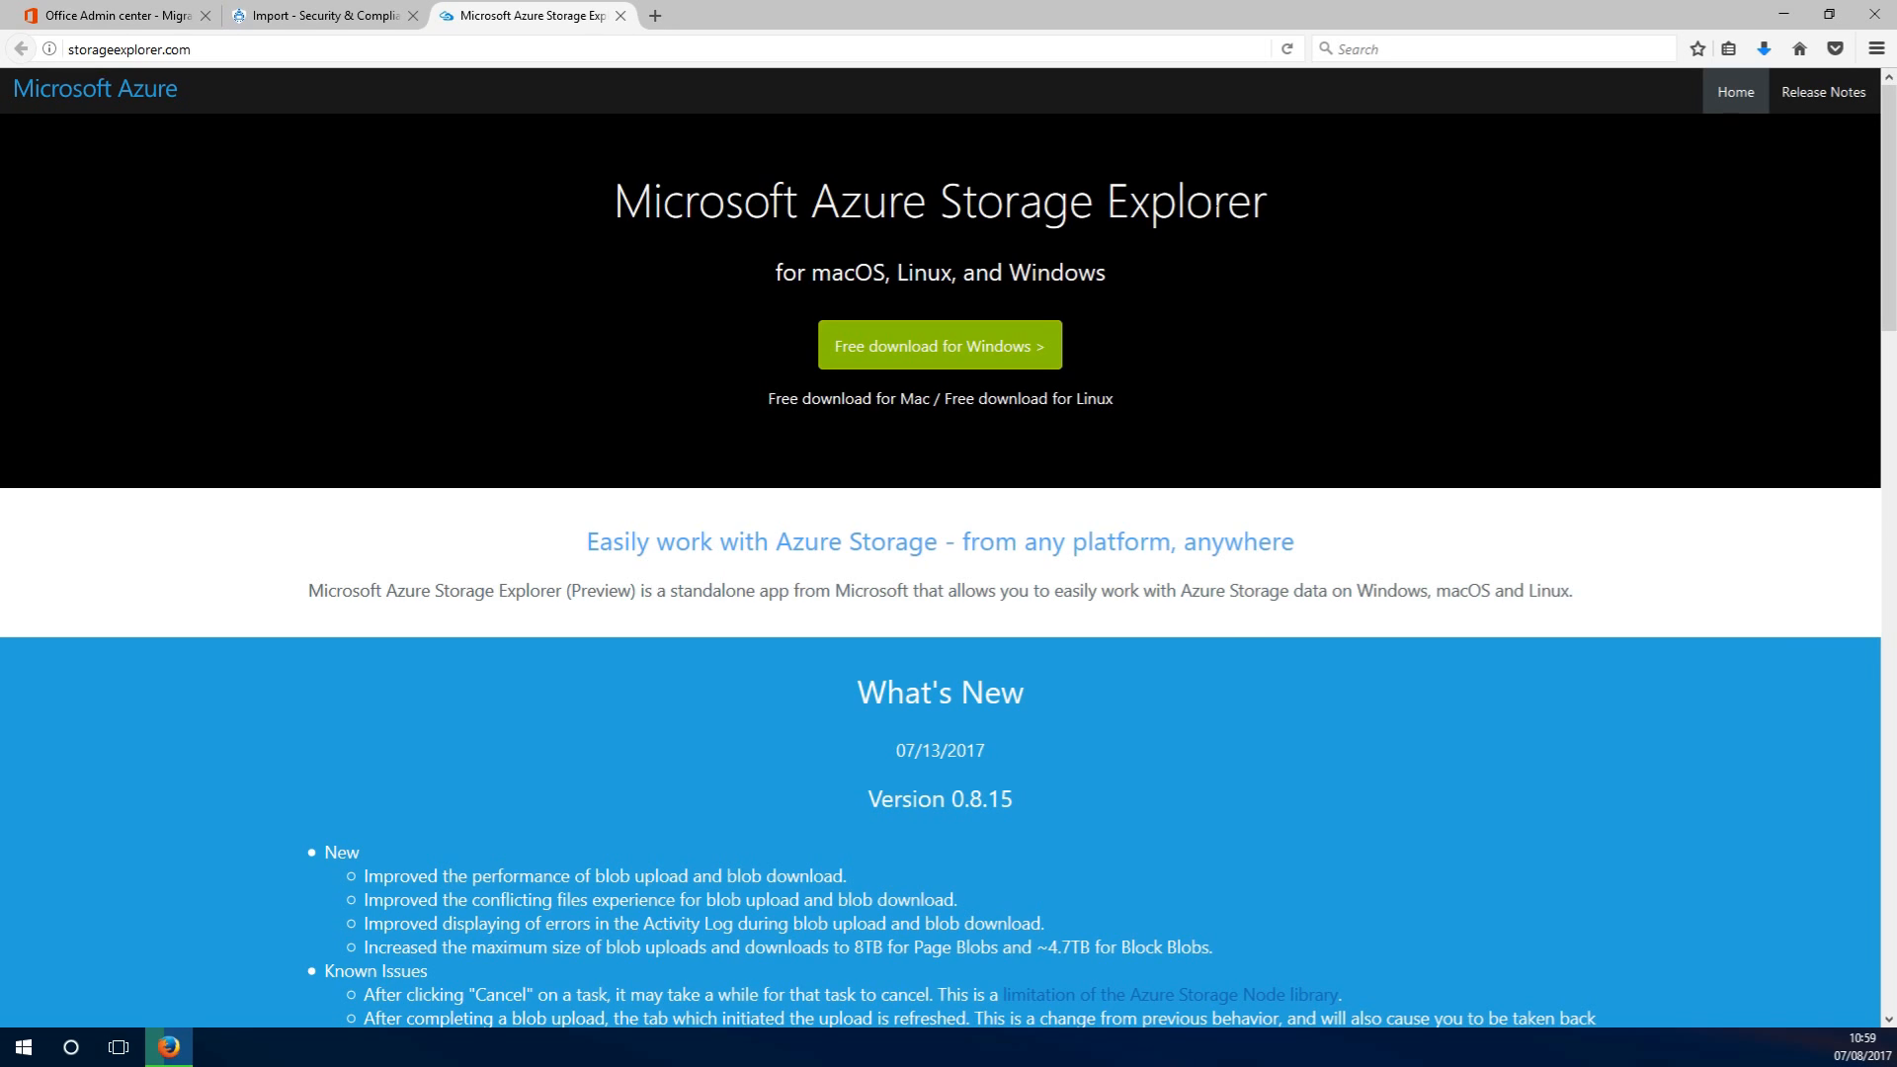
left_click(619, 16)
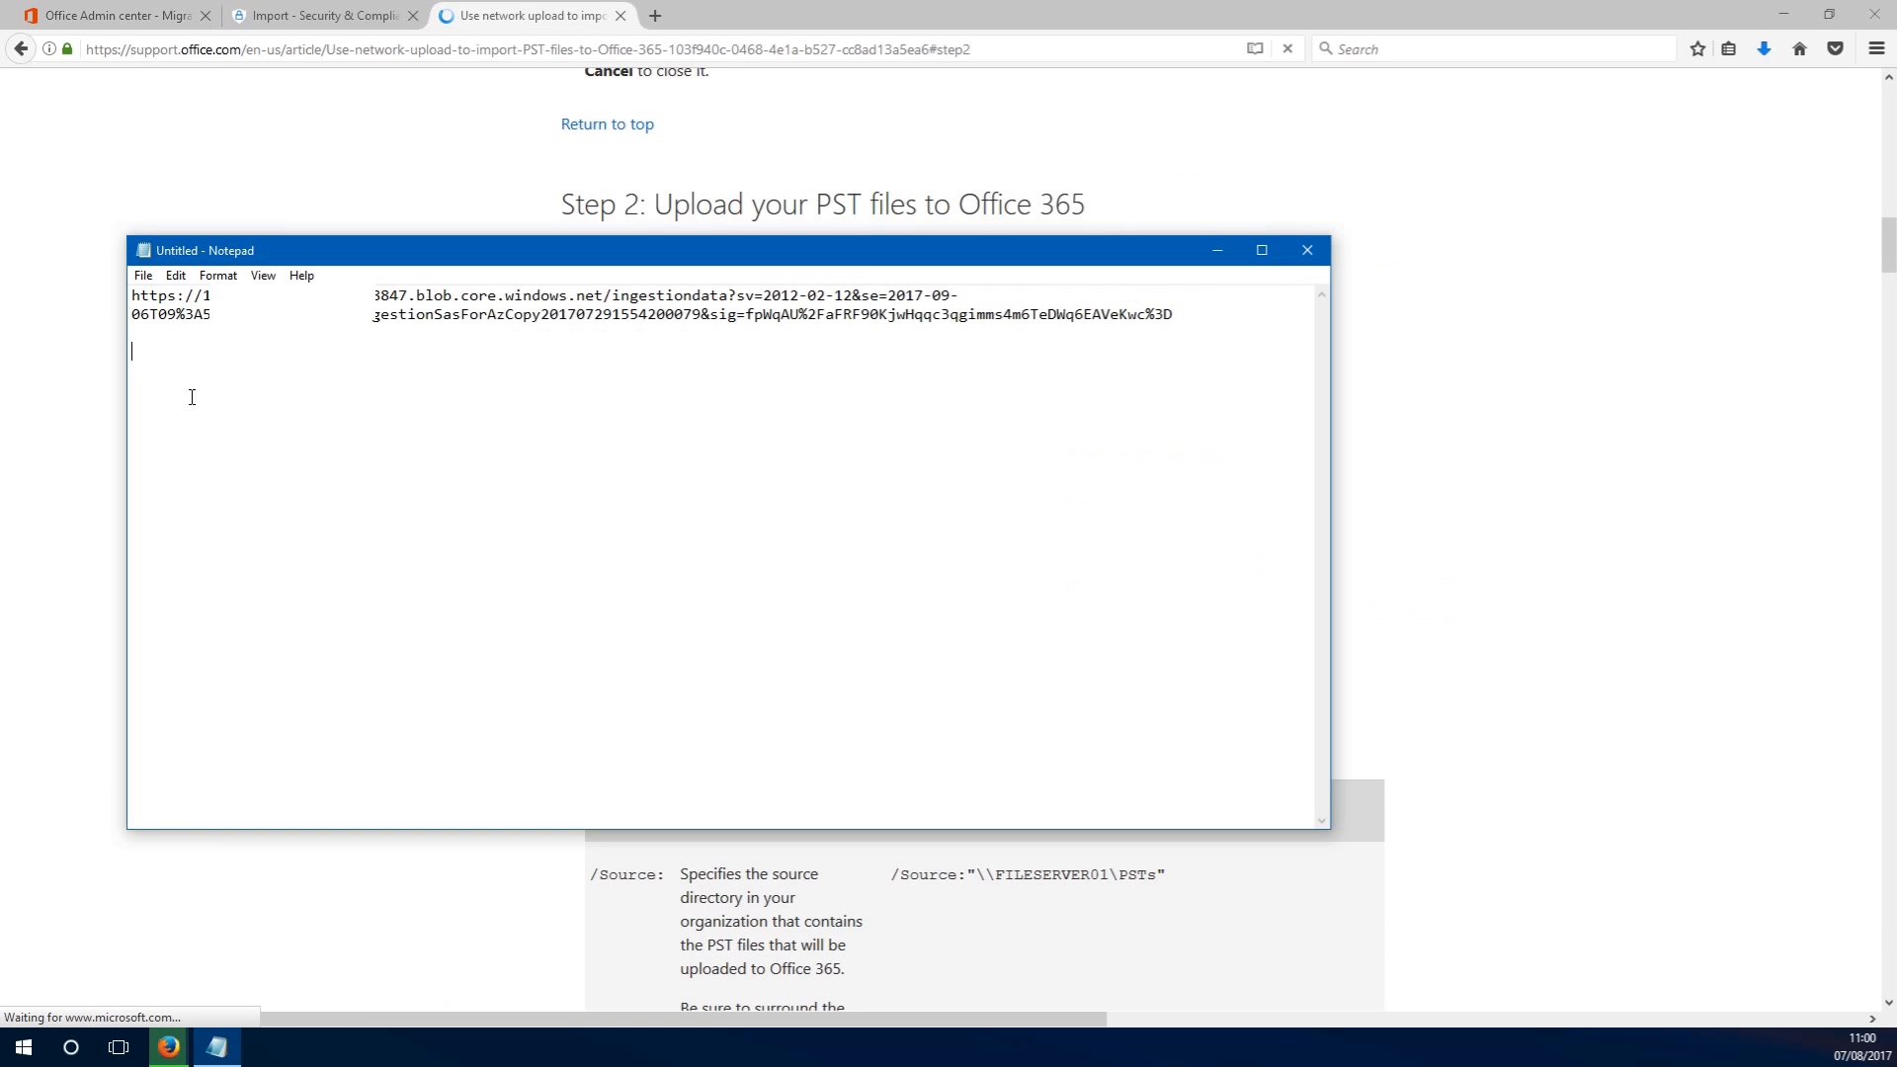
Add "AzCopy.exe /Source:<Location of PST files> /Dest:<SAS URL> /V:<Log file location>" below the SAS URL in Notepad.
type("AzCopy.exe /Source:<Location of PST files> /Dest:<SAS URL> /V:<Log file location>")
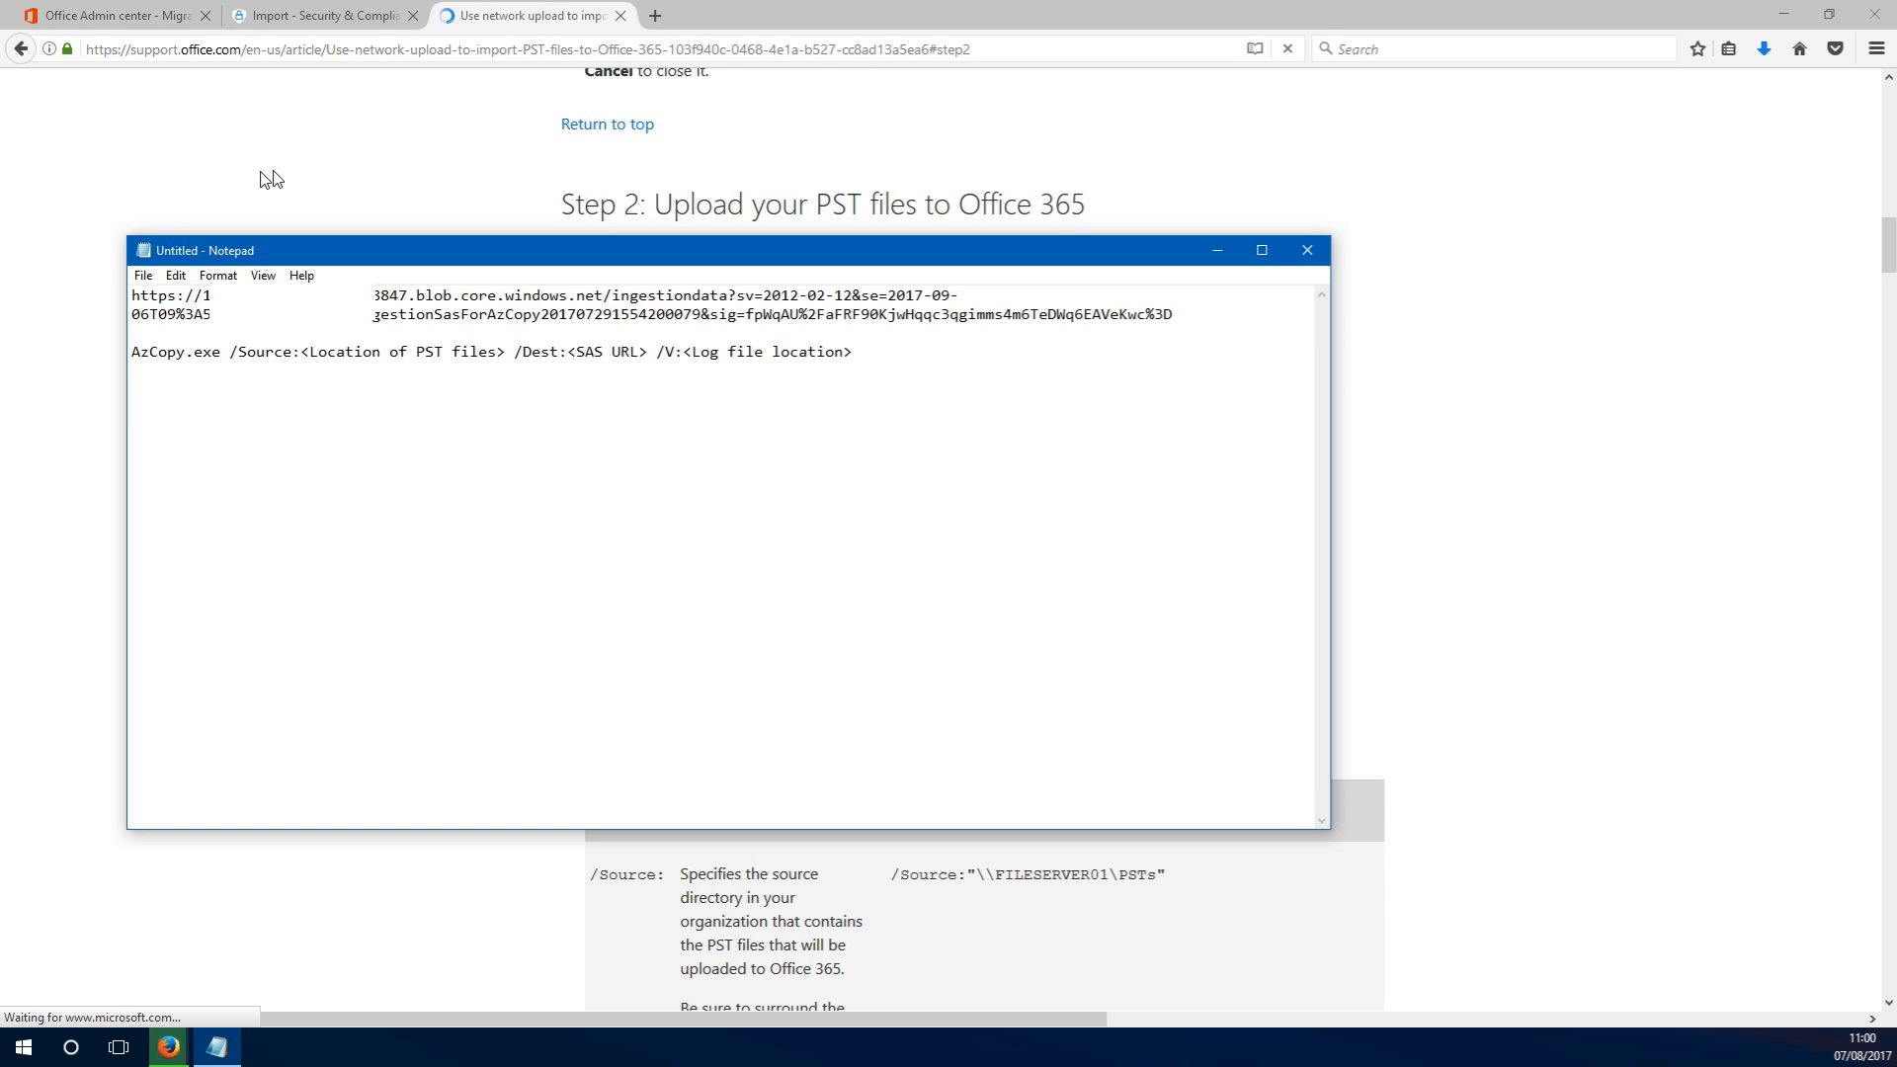
Download and save PstImportMappingFile.csv from step 4 of the network upload guide, and return to the import job.
left_click(792, 396)
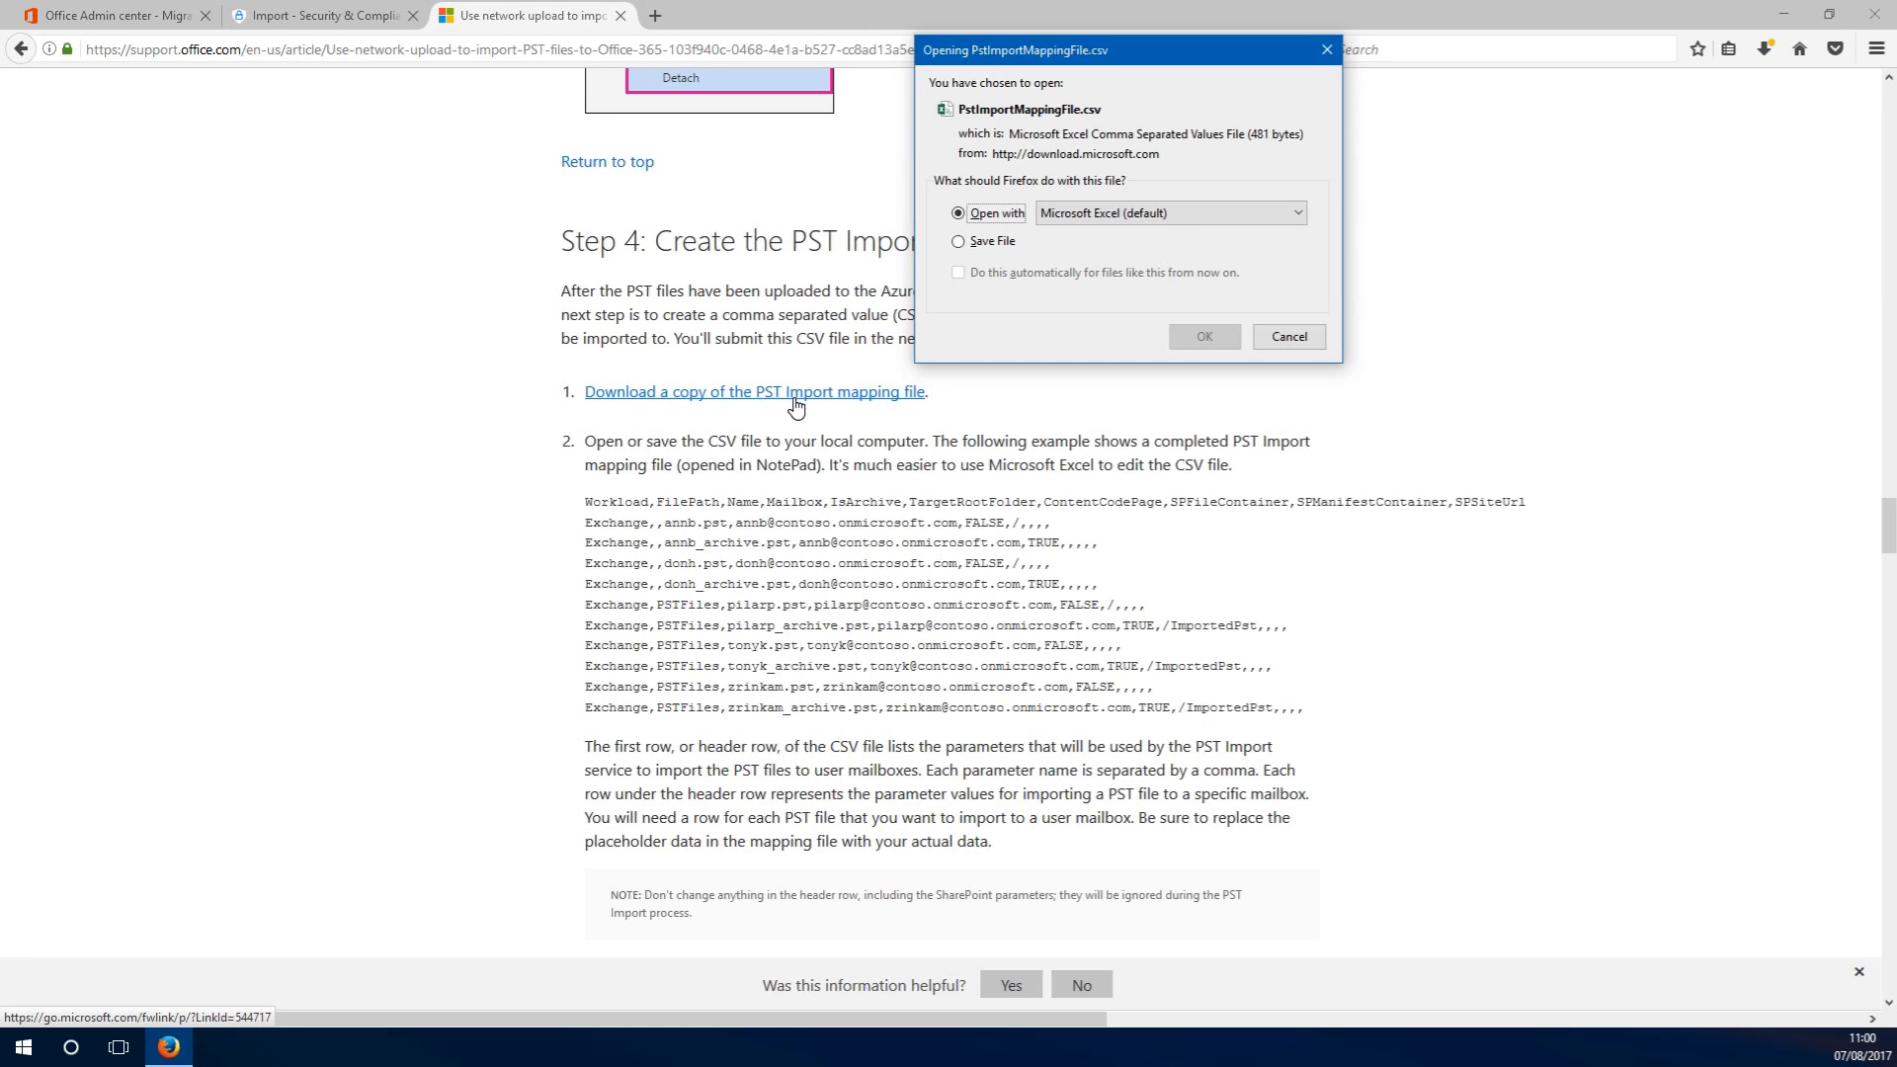
left_click(983, 244)
left_click(1193, 339)
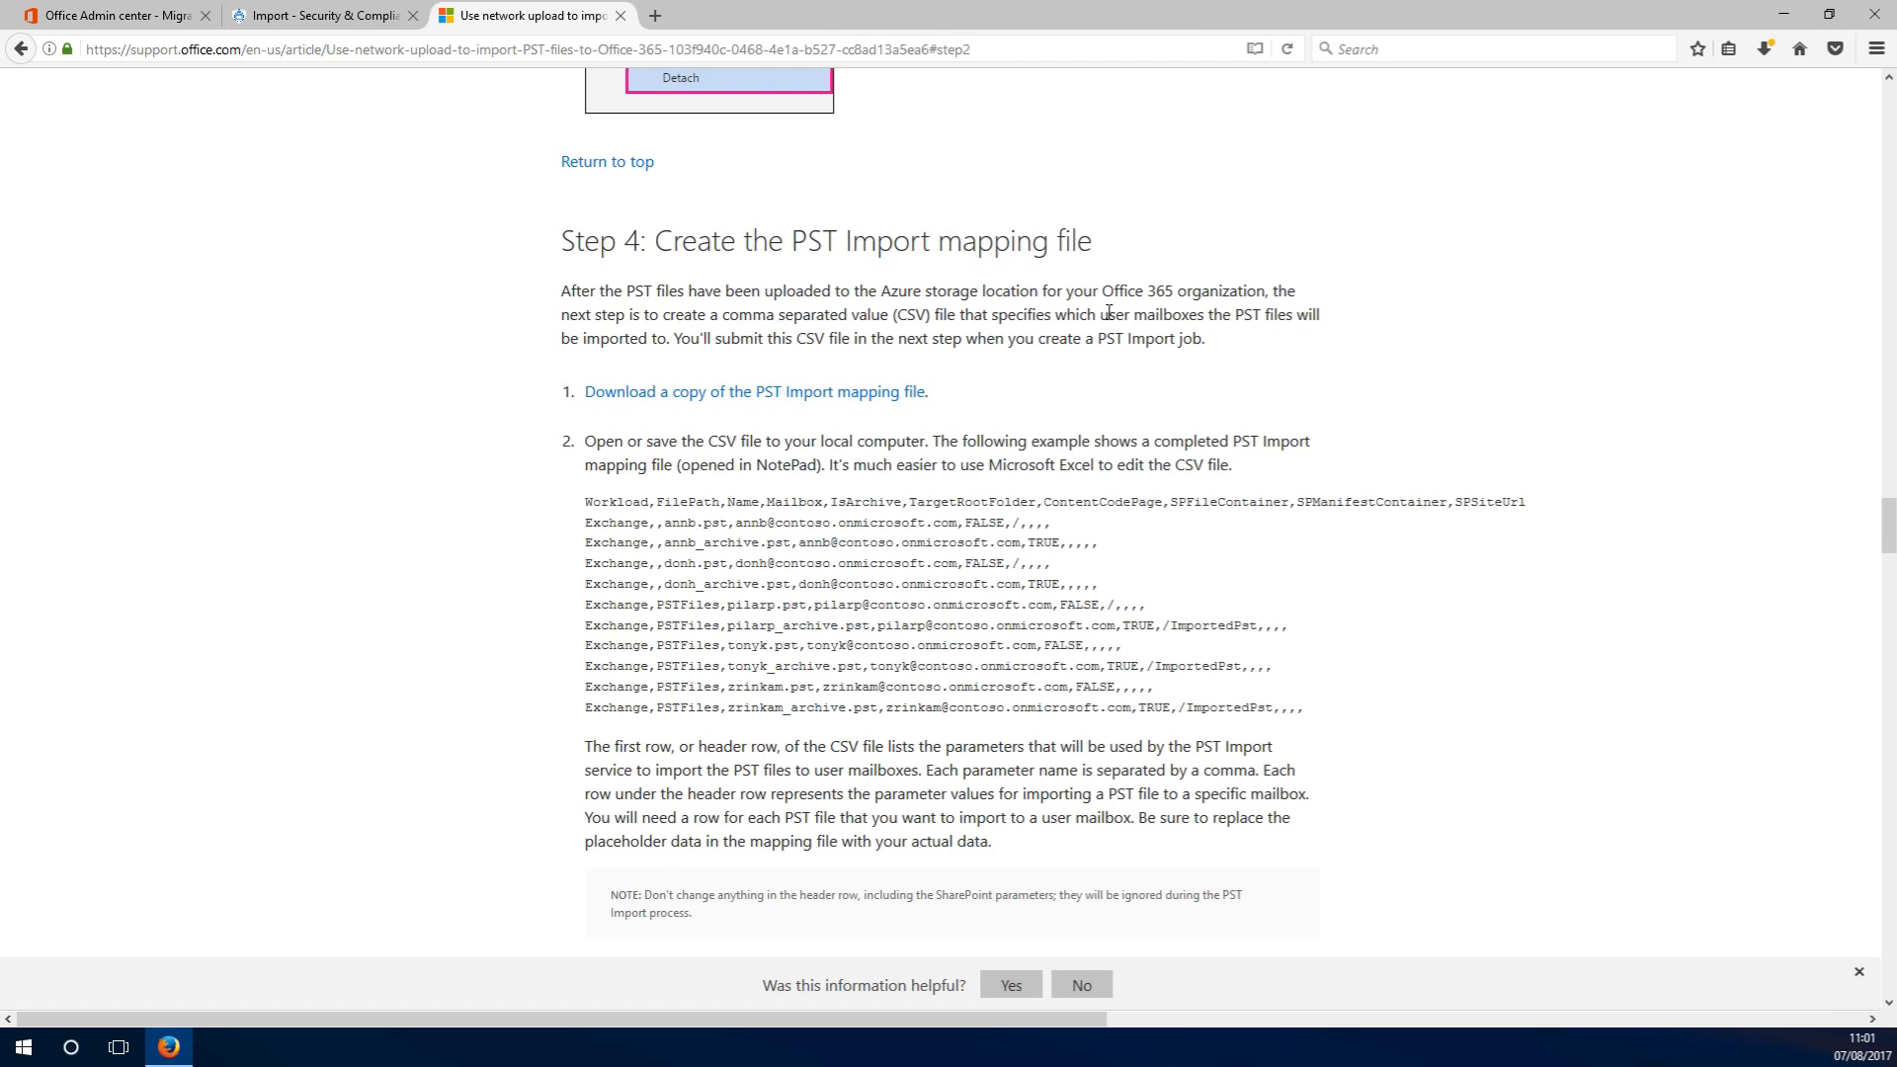
left_click(620, 16)
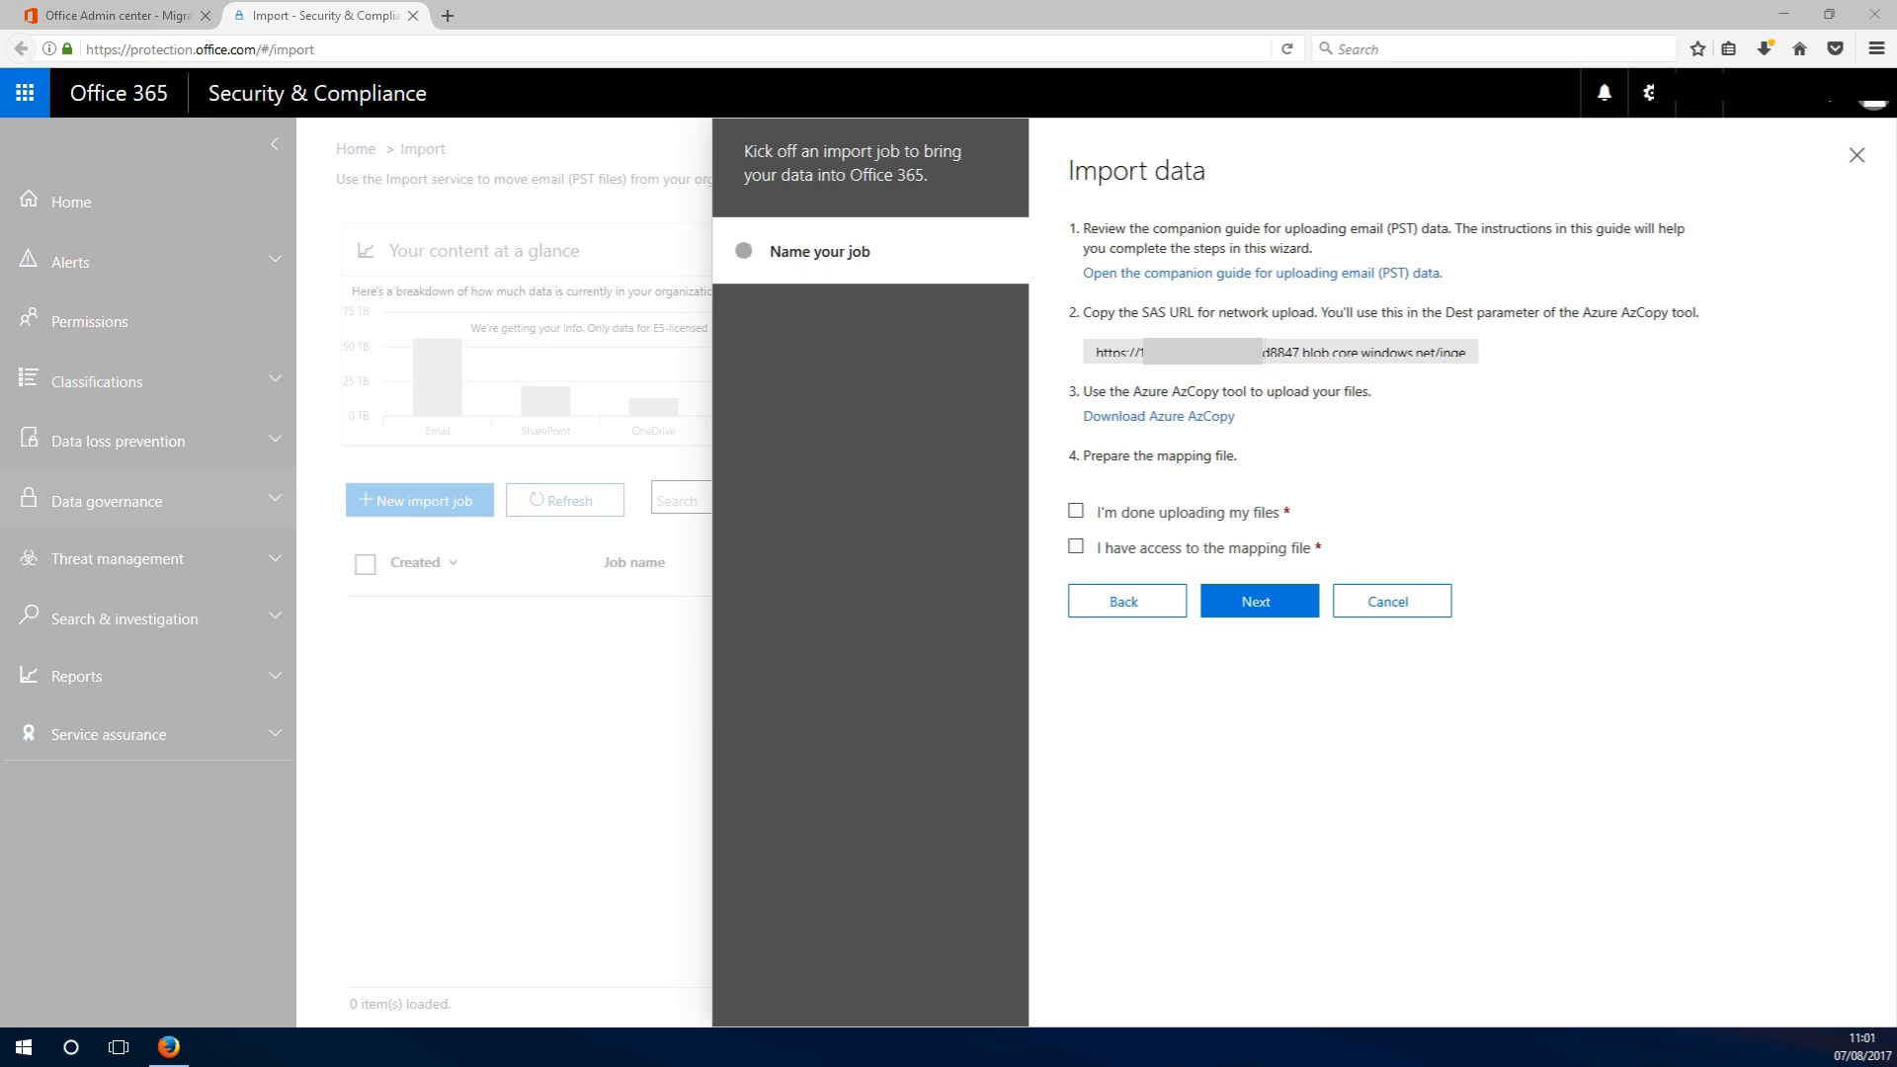
Replace the <SAS URL> placeholder in the Notepad AzCopy command with the copied SAS URL enclosed in double quotes.
left_click_drag(0, 229, 998, 295)
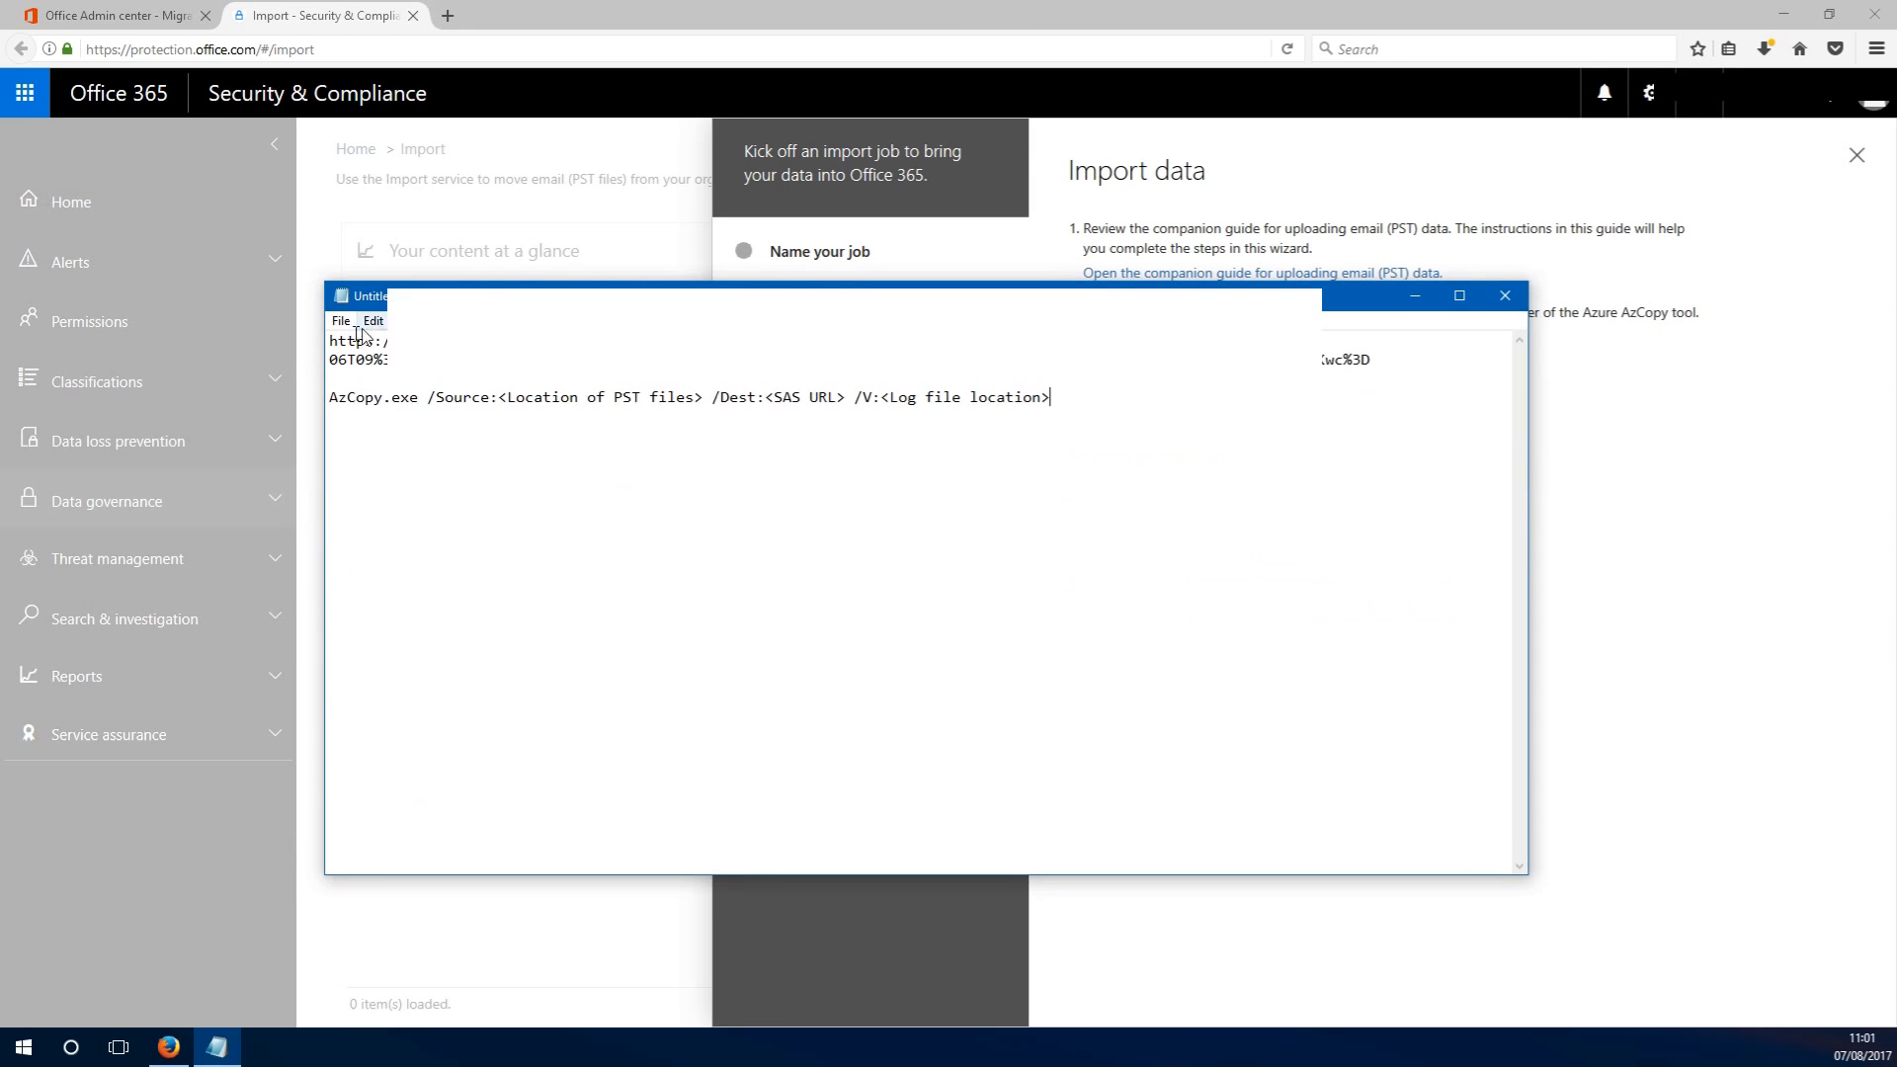
left_click_drag(329, 341, 1368, 361)
right_click(1368, 361)
left_click(1401, 421)
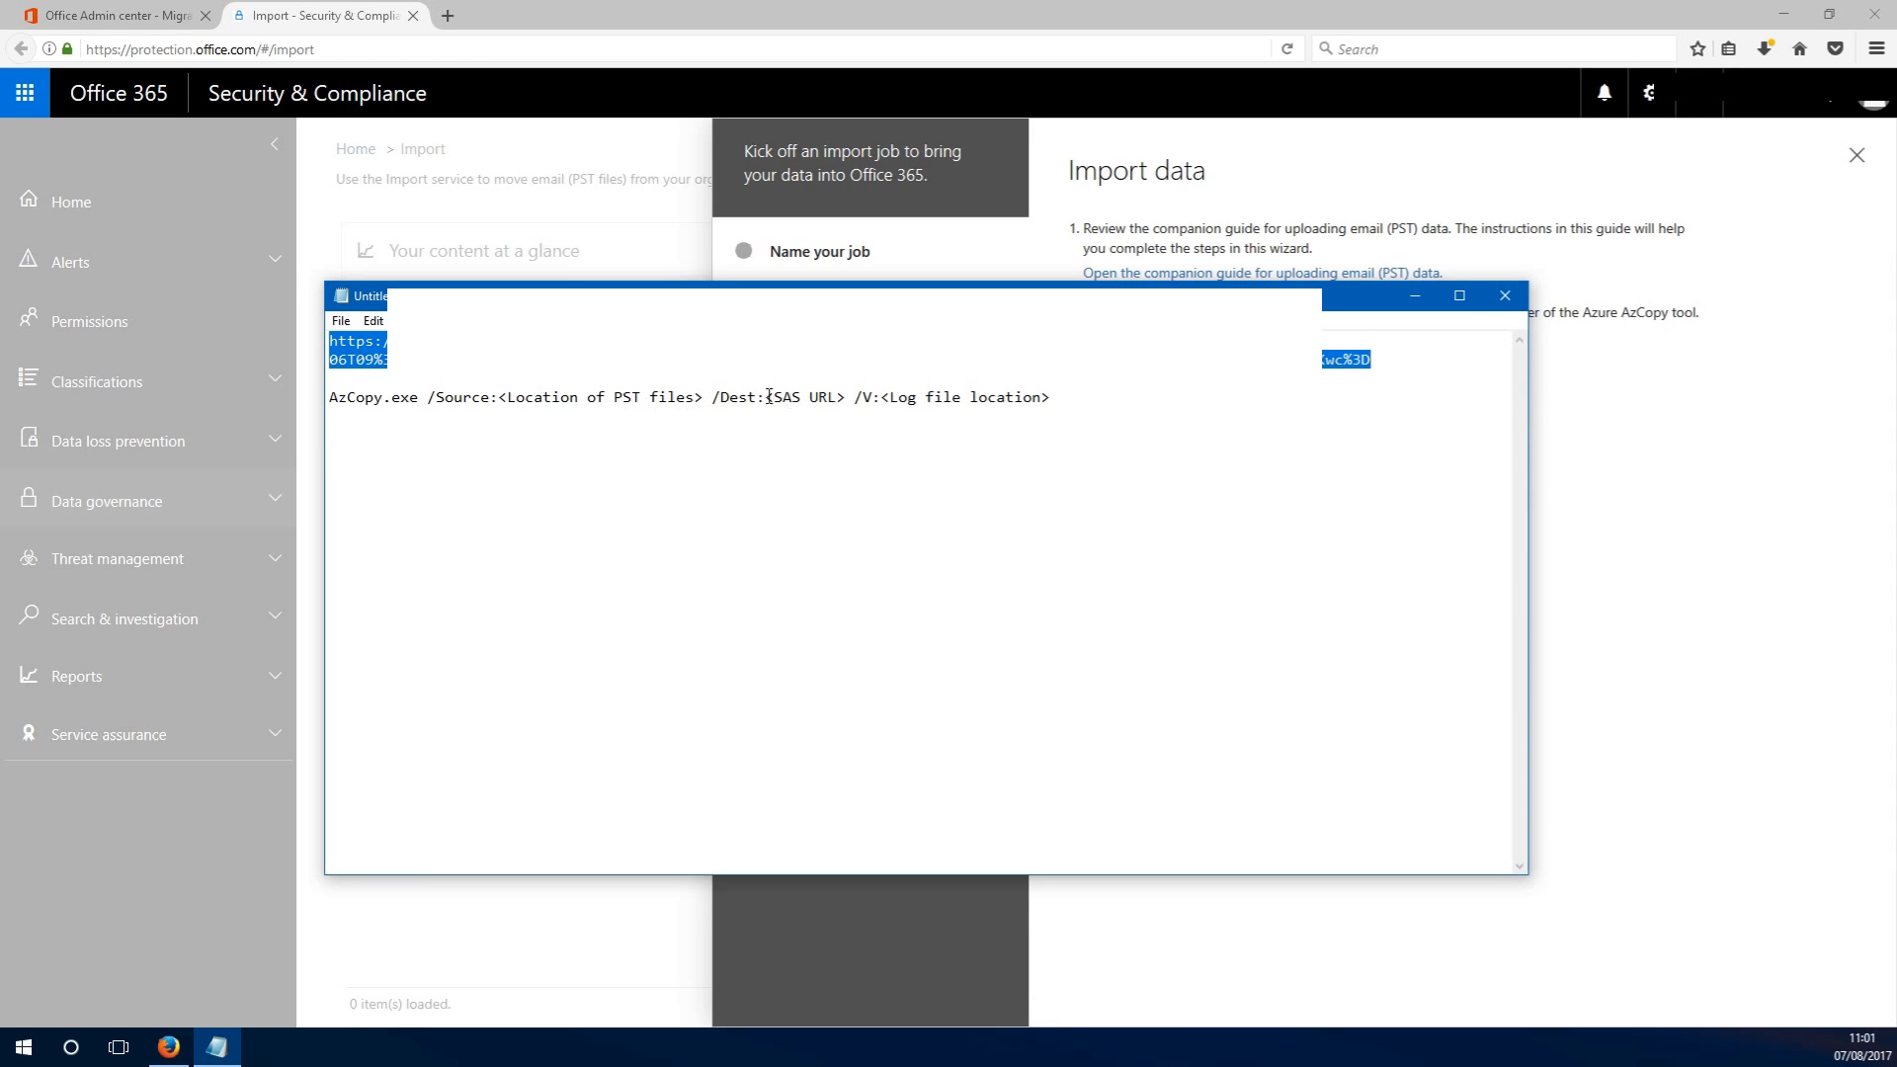
left_click_drag(765, 399, 846, 399)
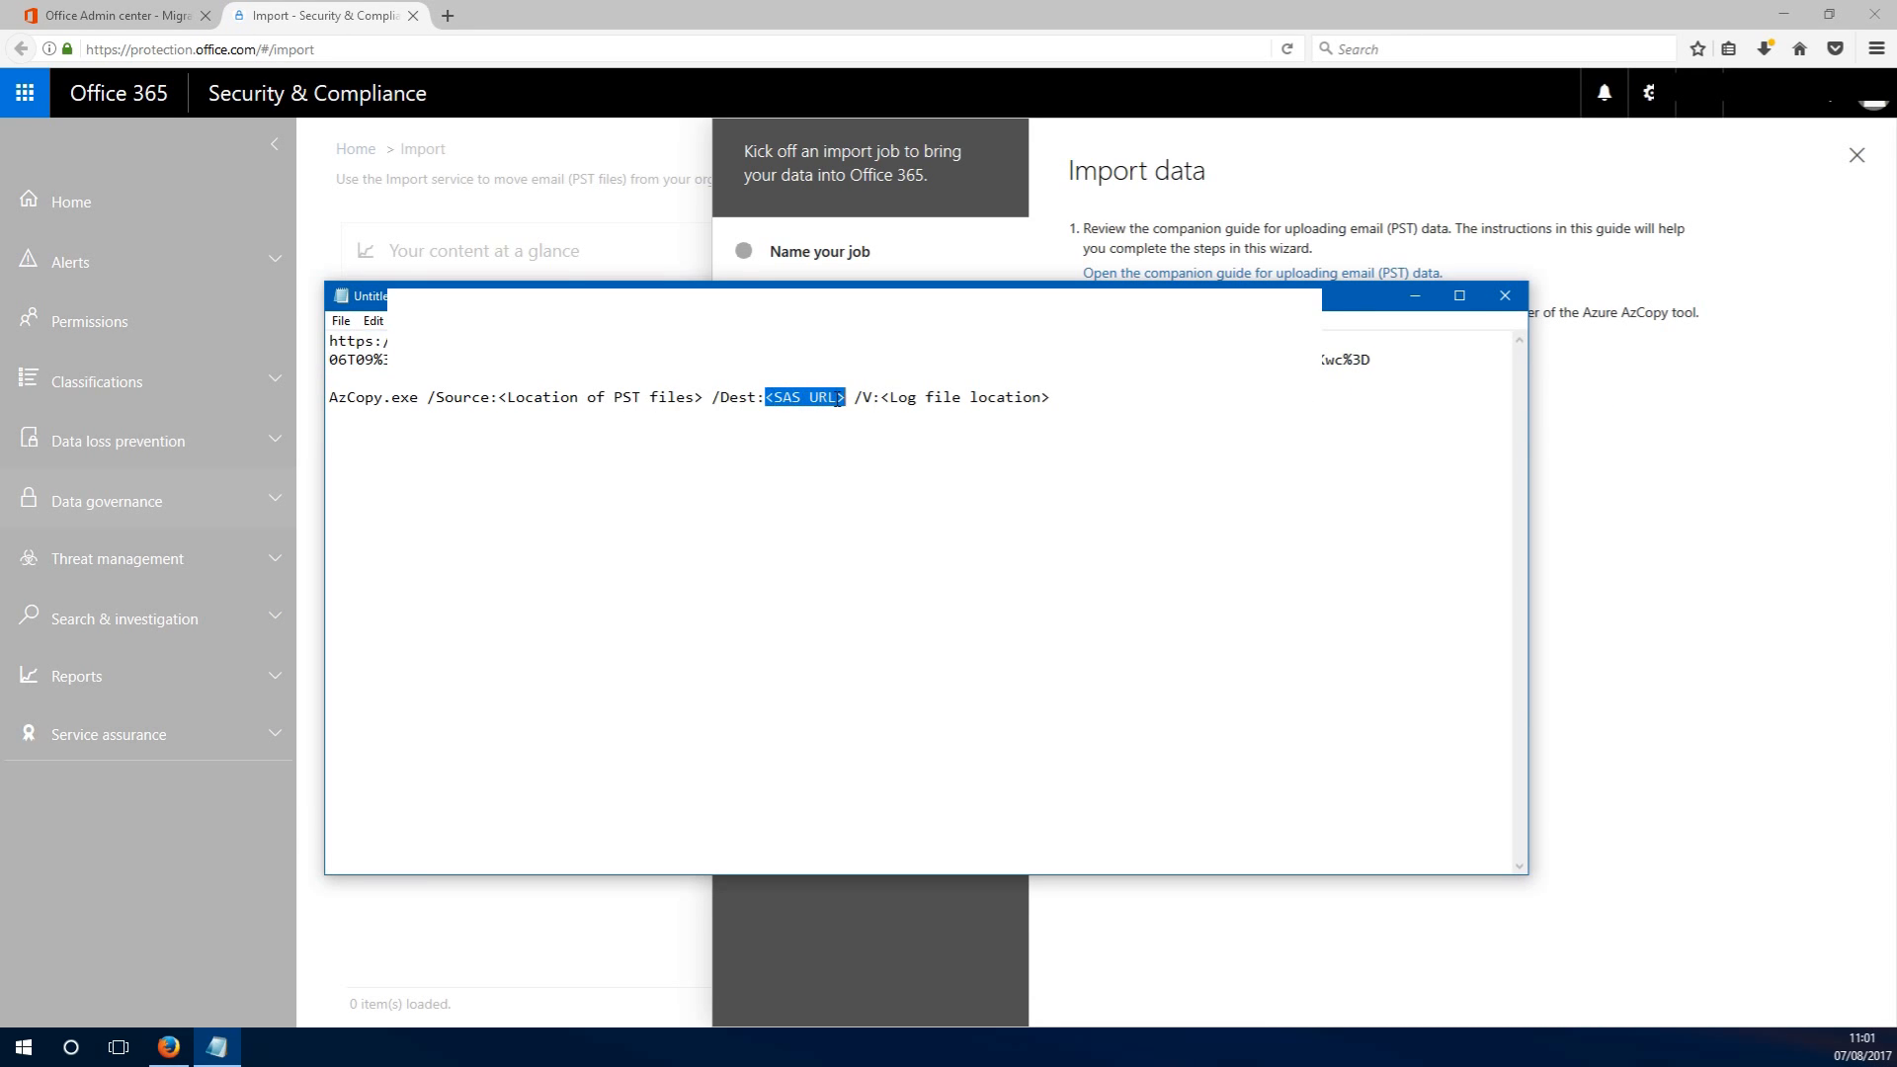
type("\"\"")
key("ctrl+v")
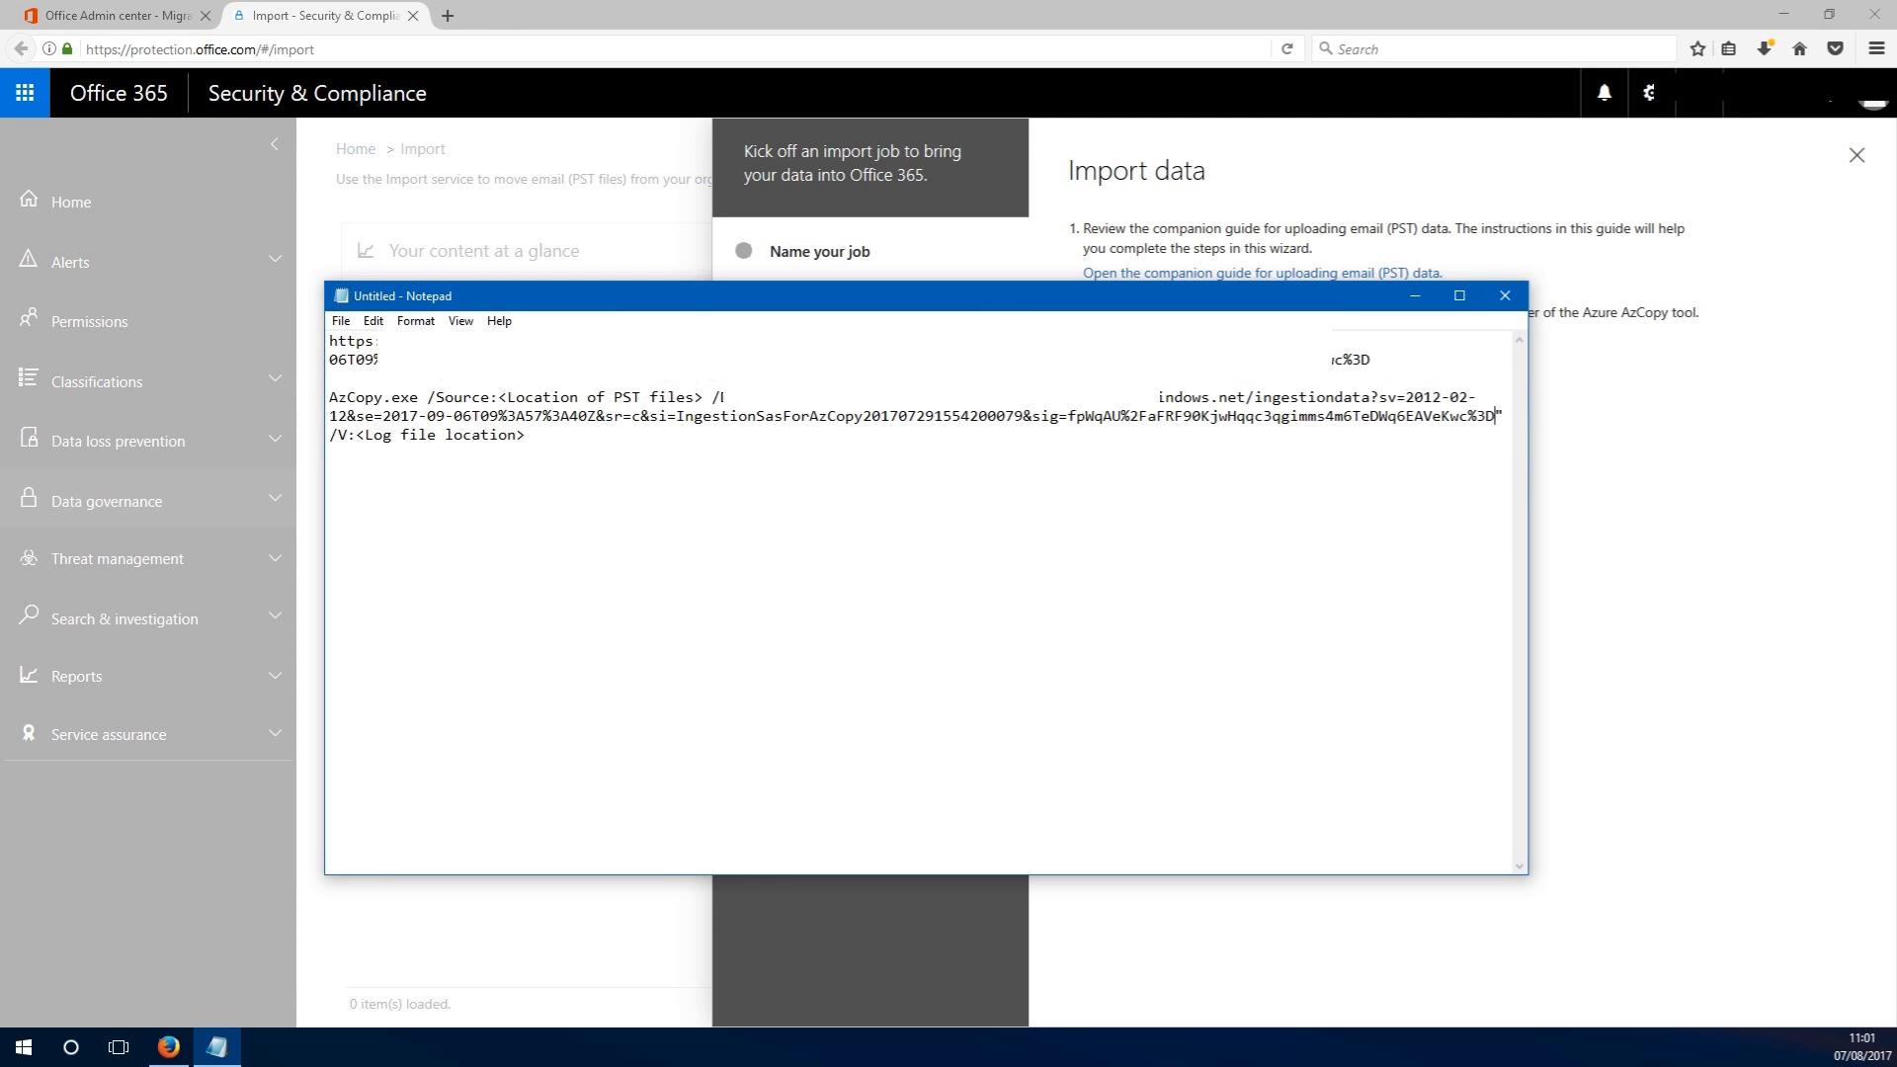
Replace the <Location of PST files> placeholder with the path of the ACADUK folder on the desktop.
key("super")
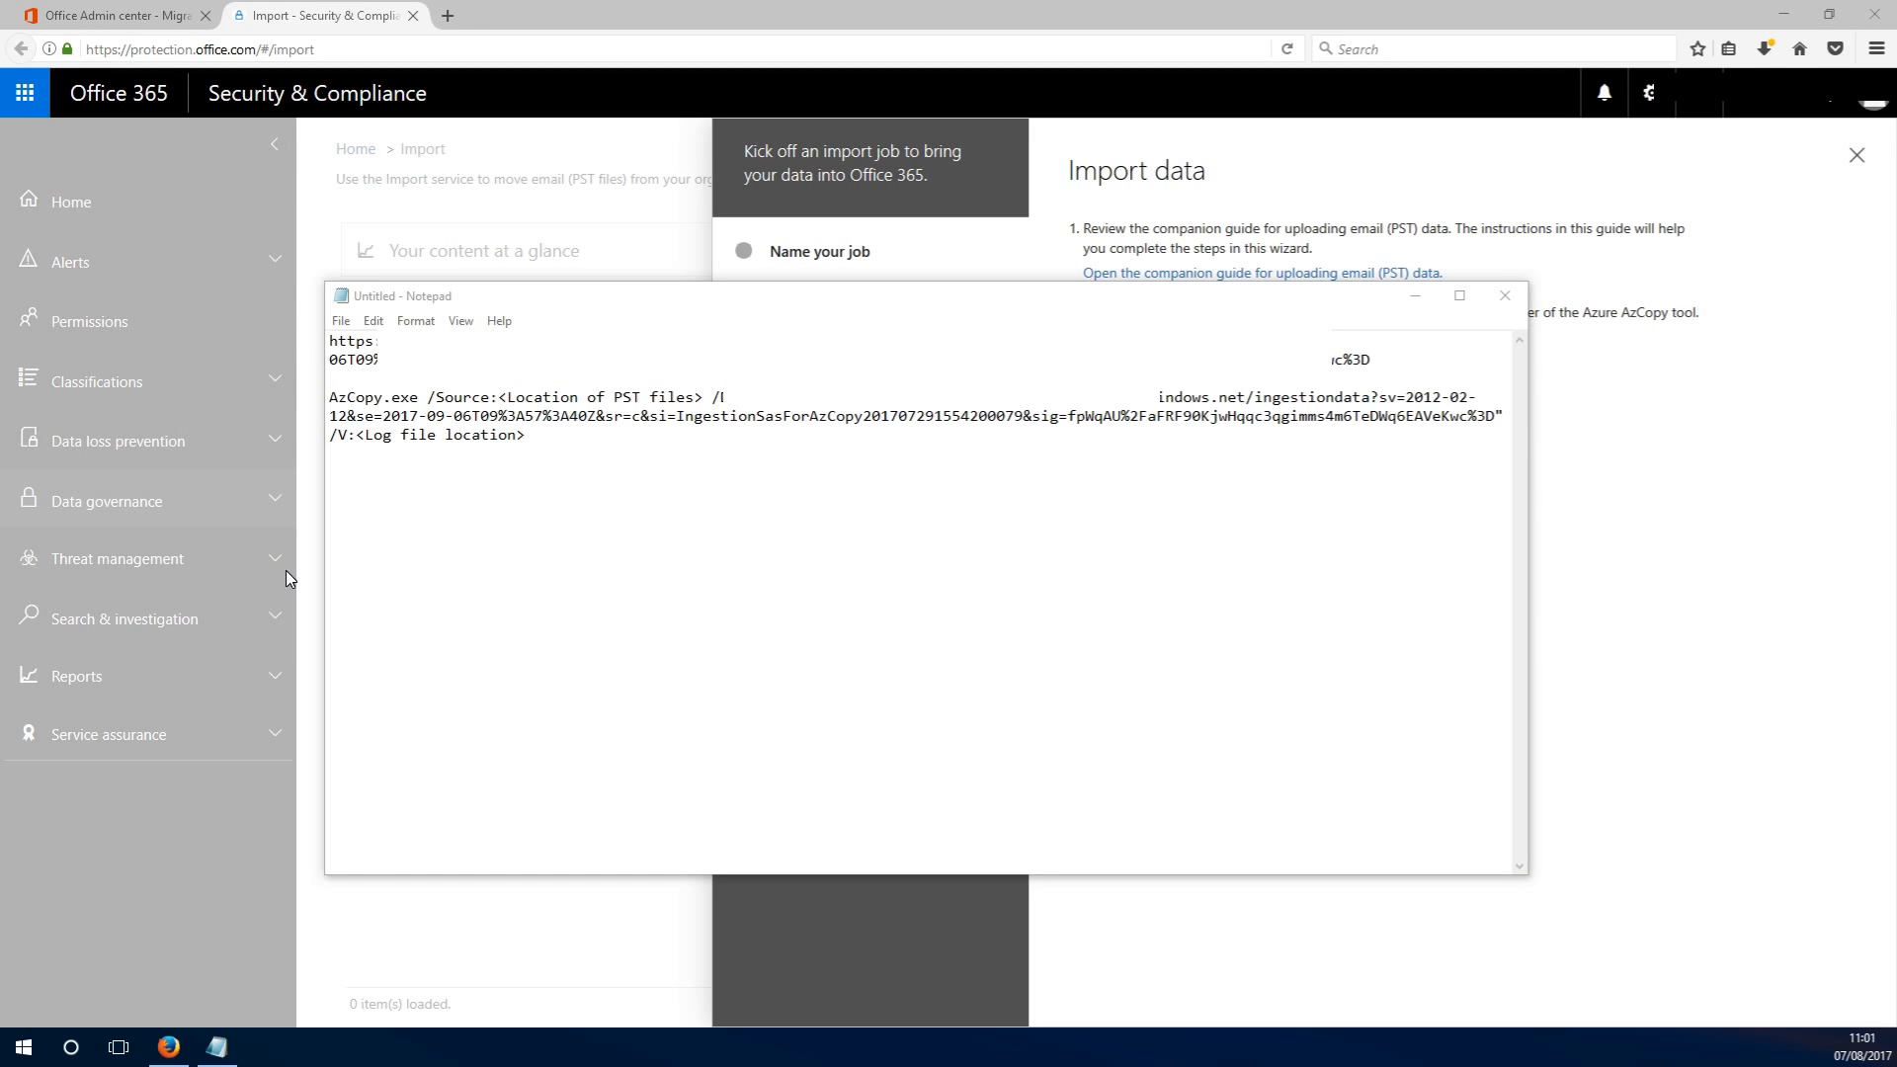
left_click_drag(498, 396, 702, 397)
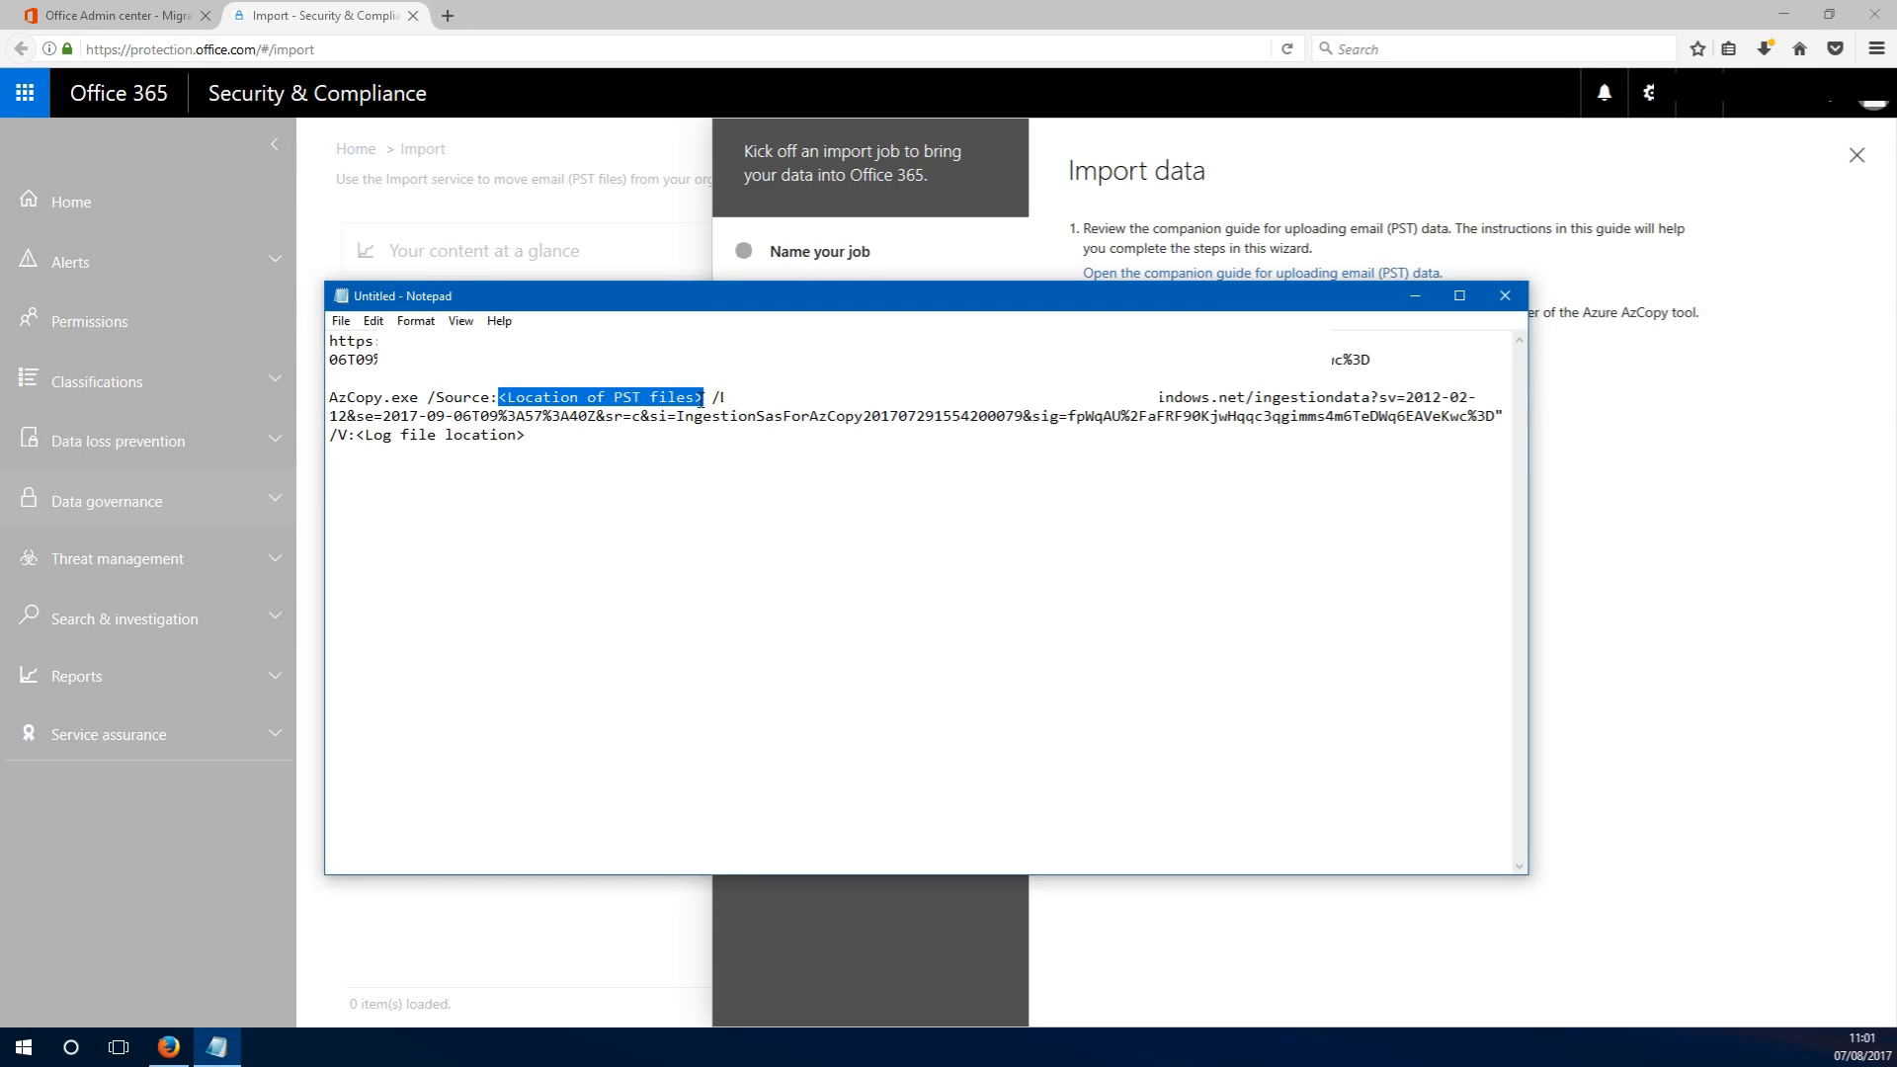
key("ctrl+v")
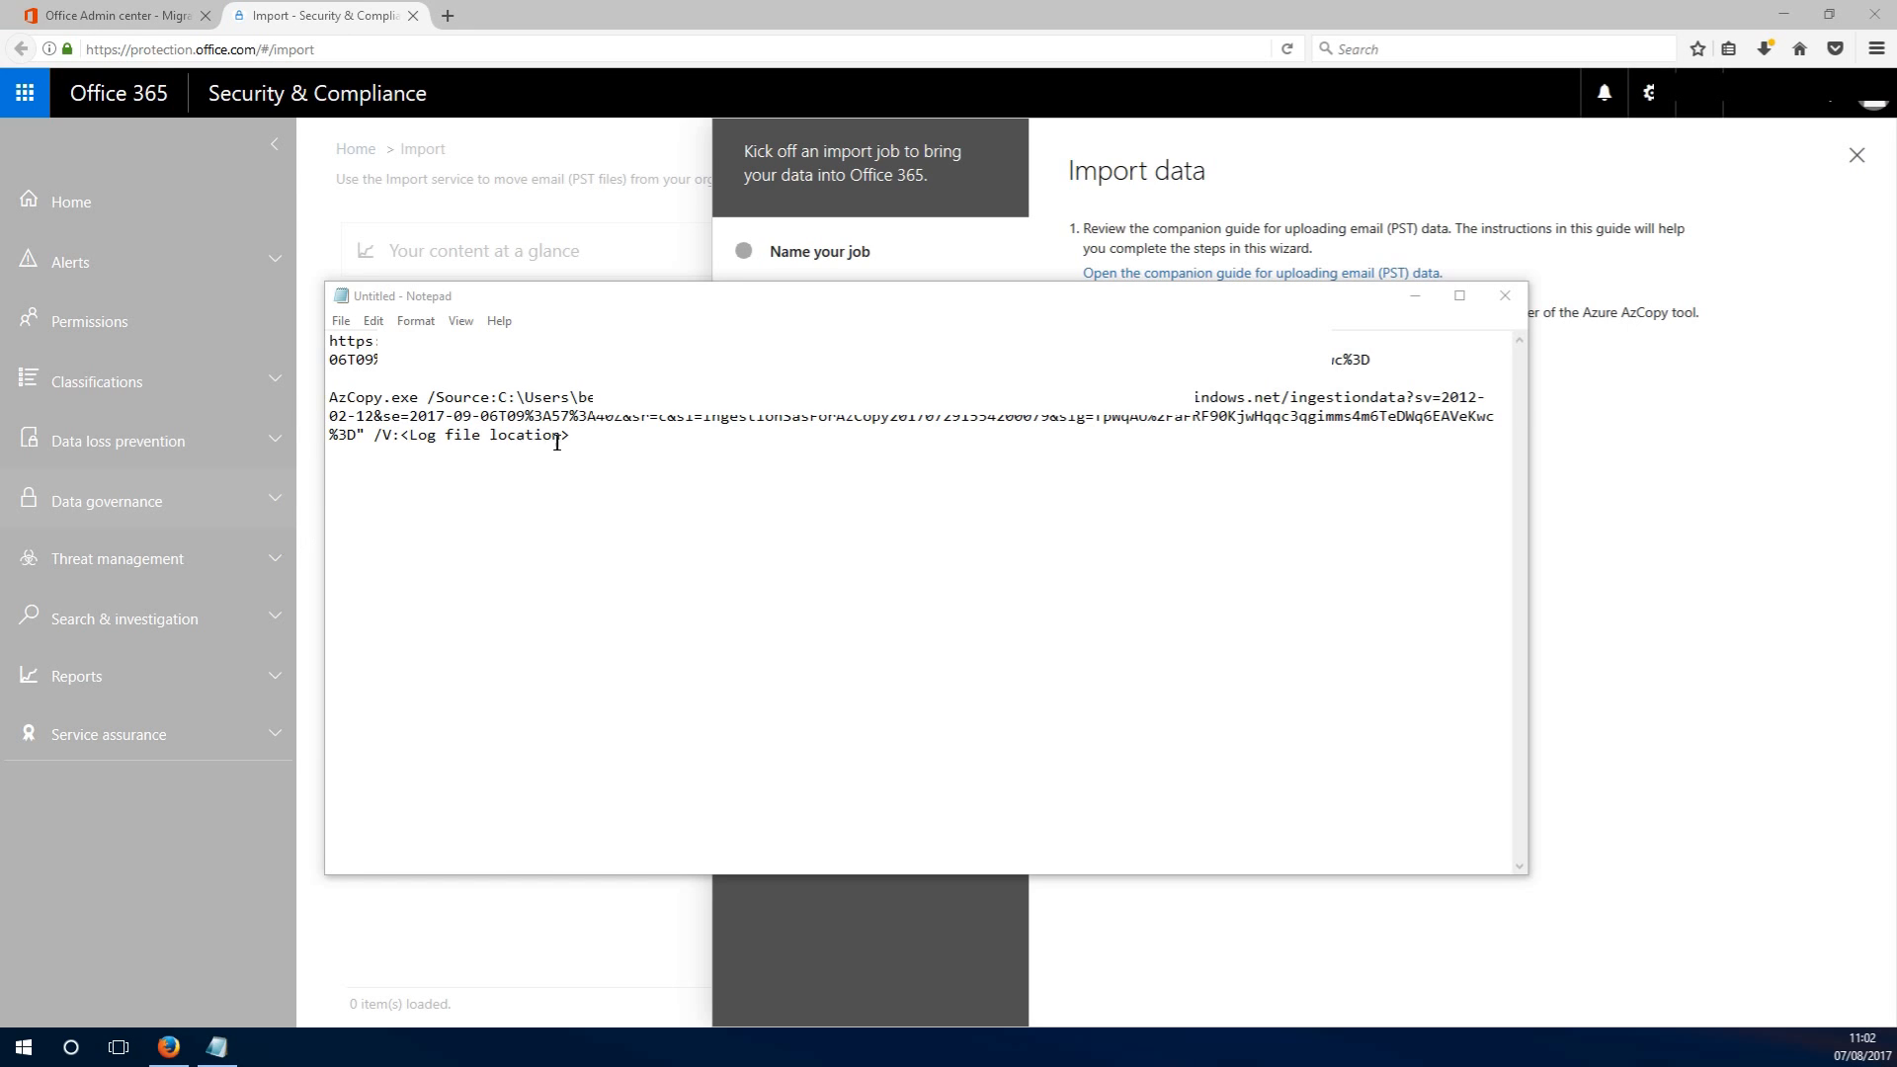
Replace the <Log file location> placeholder after /V: with the path to upload.log in the desktop ACADUK folder.
left_click_drag(570, 435, 401, 440)
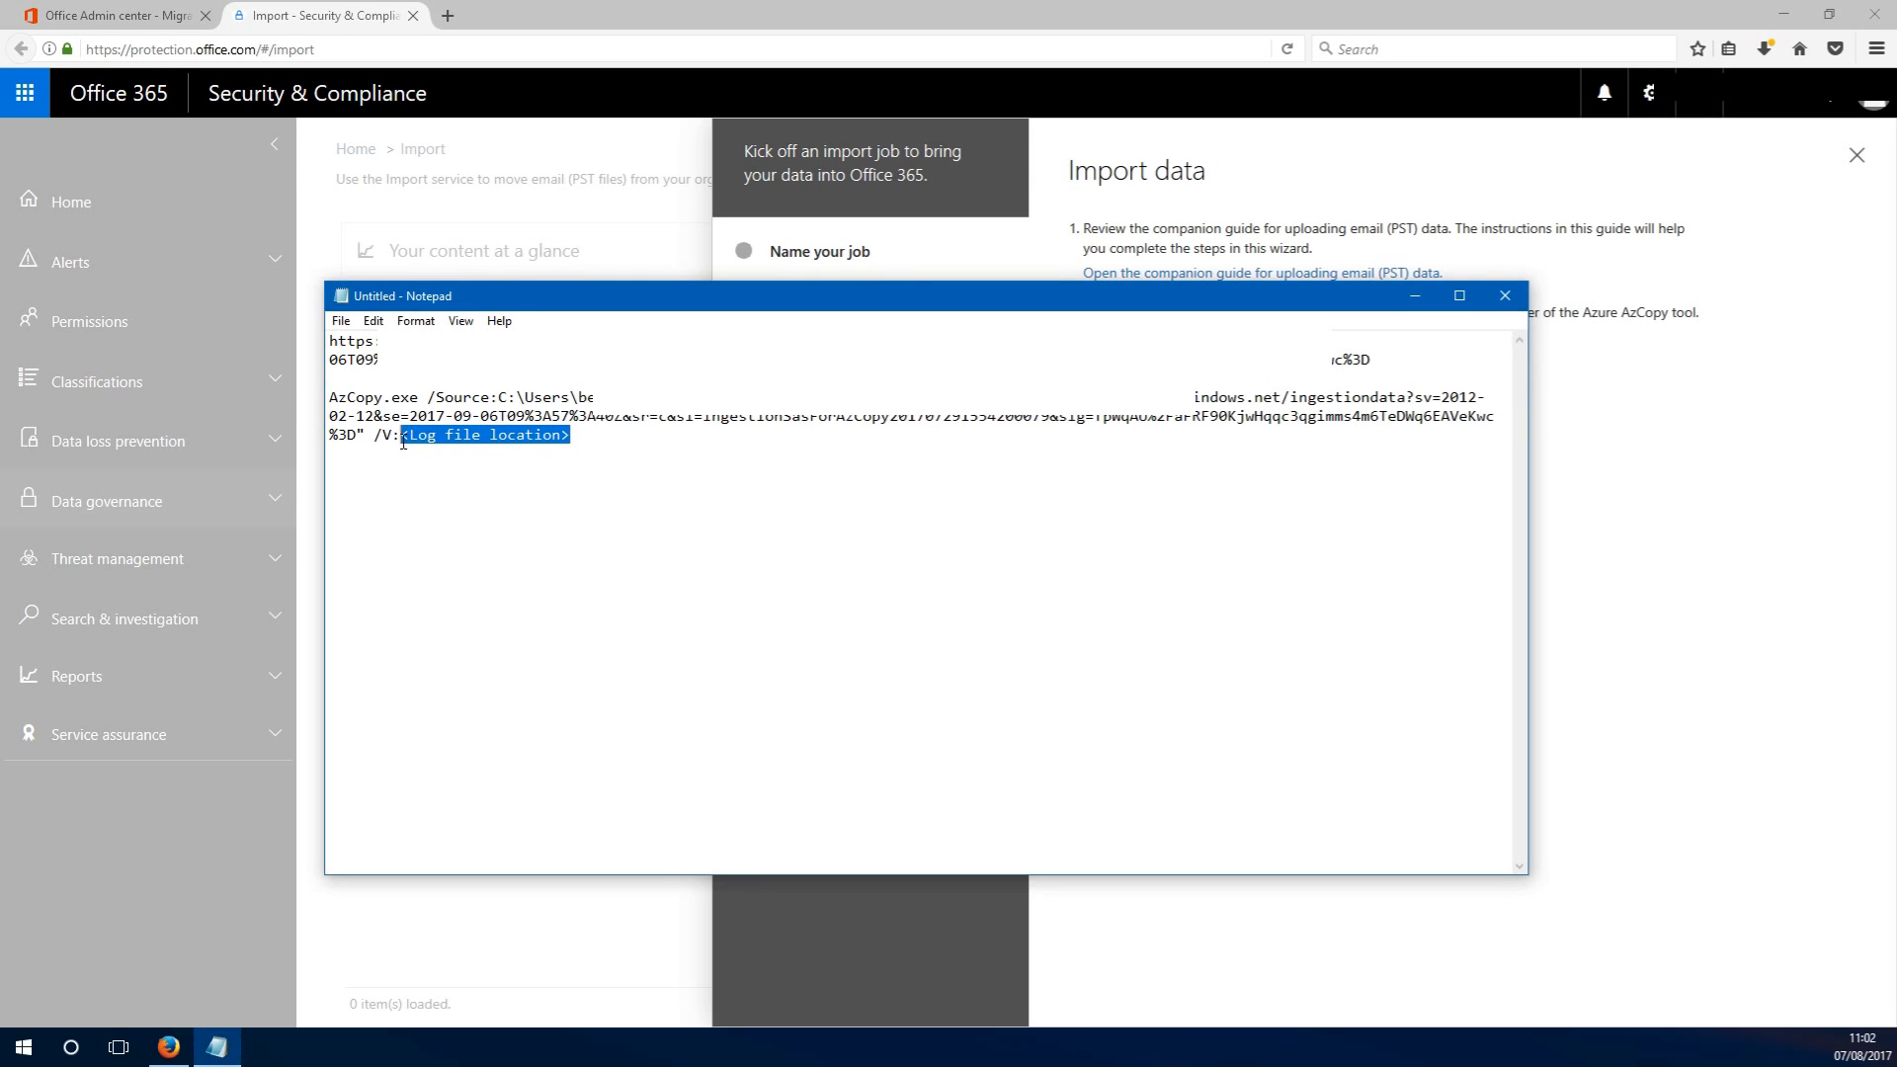
key("BackSpace")
key("BackSpace")
key("BackSpace")
key("BackSpace")
key("BackSpace")
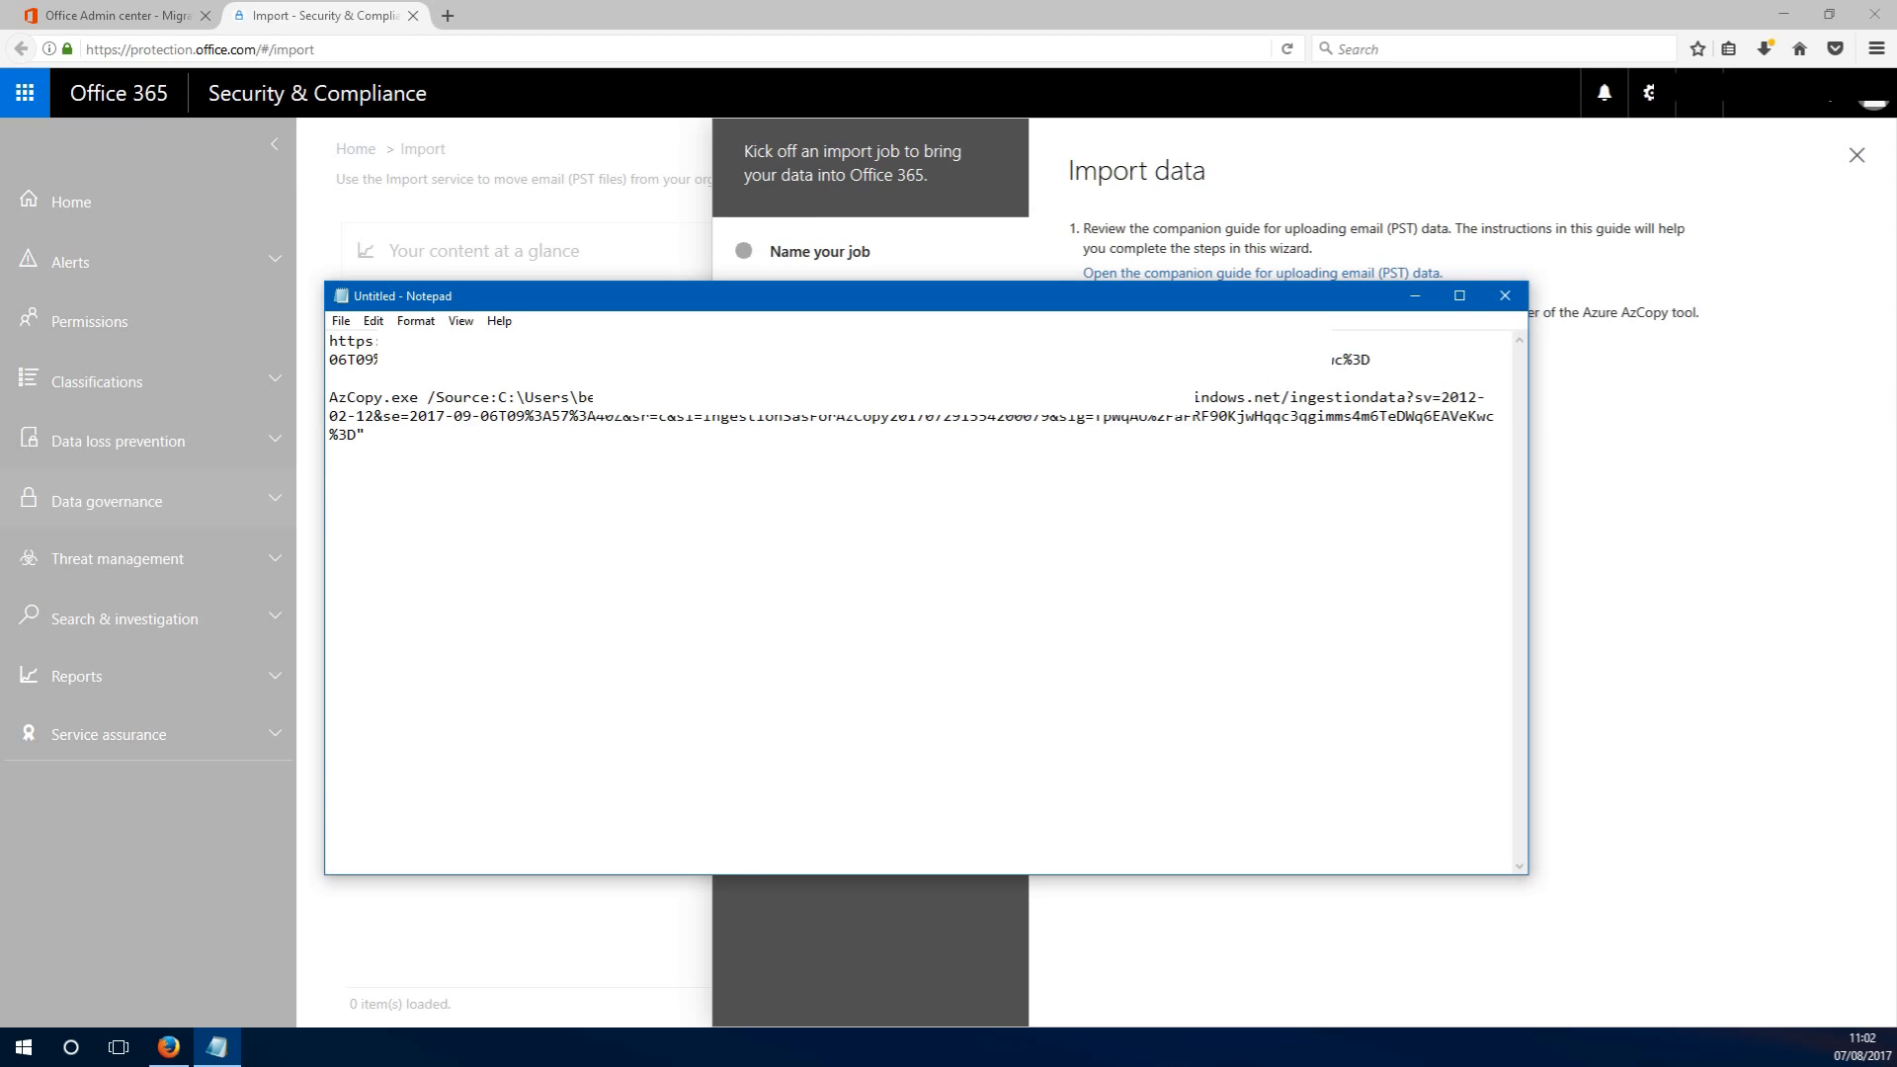
type("d.log")
Copy the completed AzCopy command and open the Microsoft Azure Storage command line.
left_click_drag(738, 436, 329, 397)
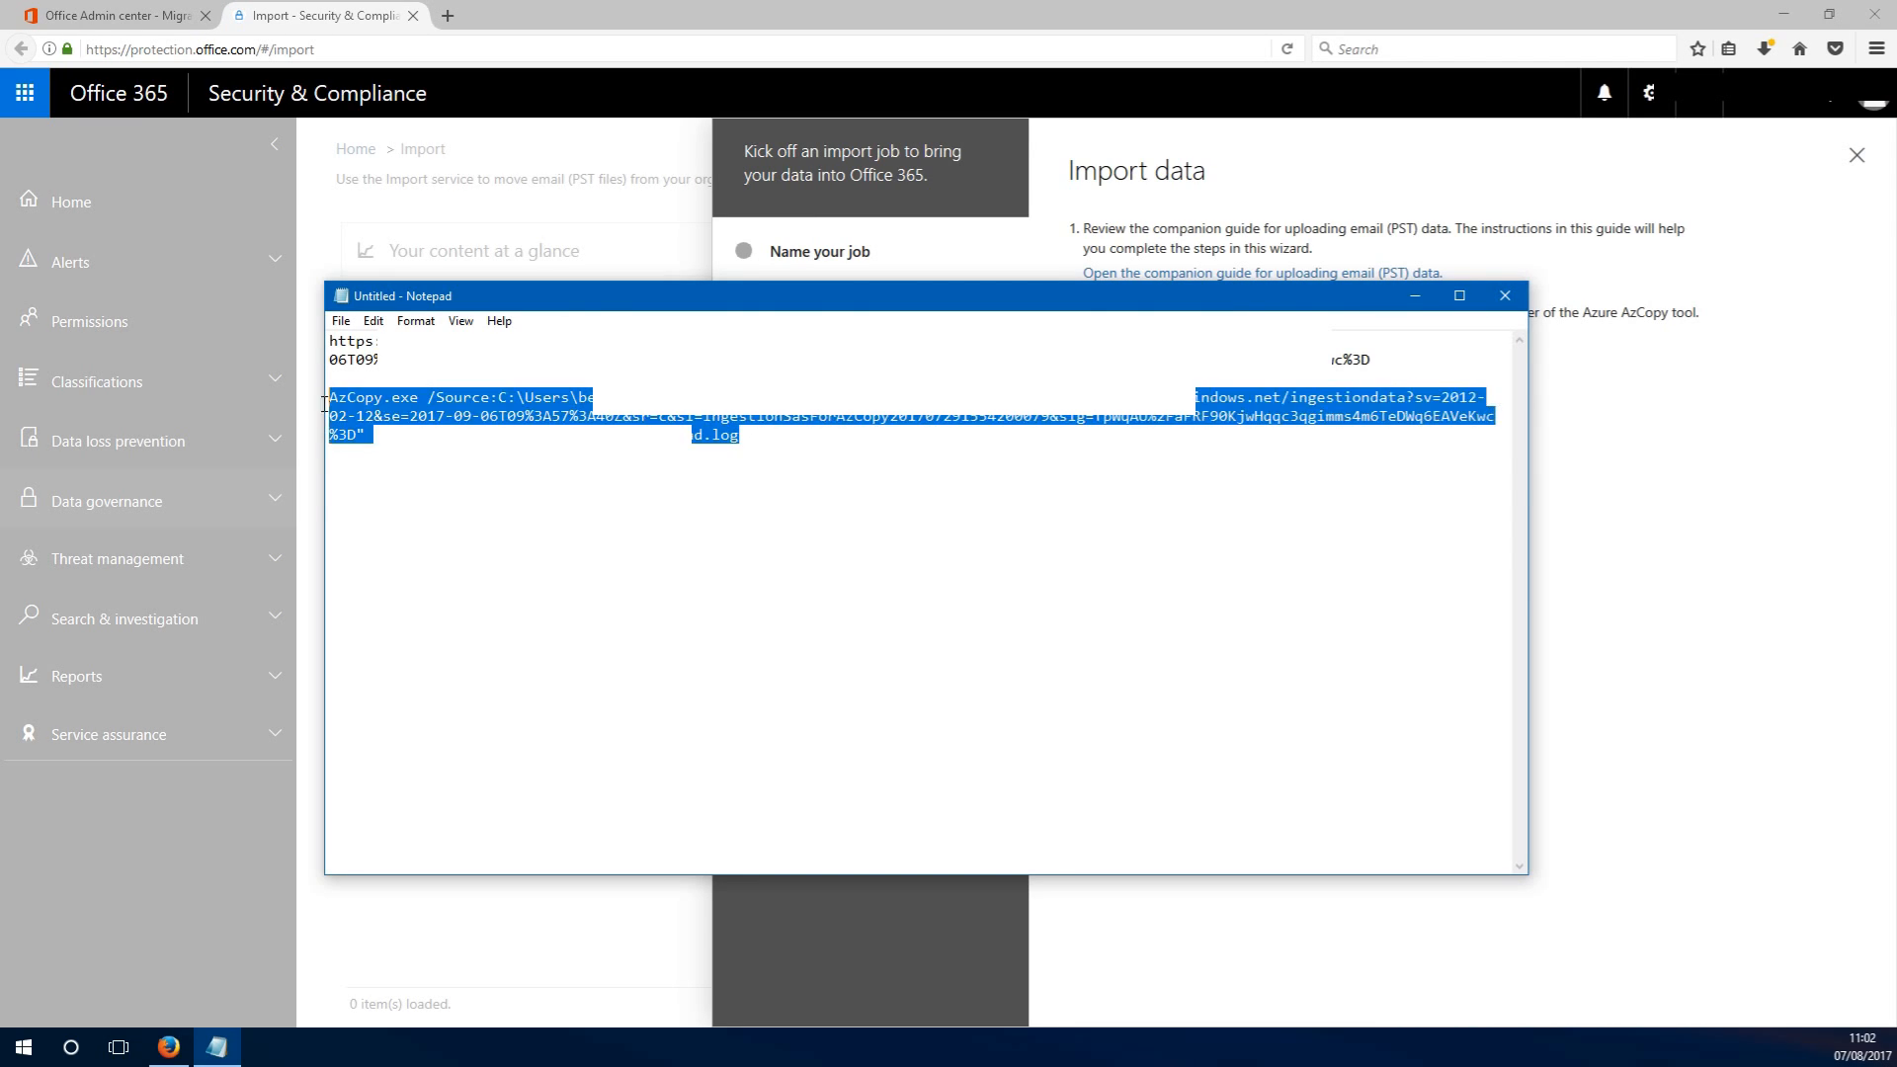
right_click(351, 405)
left_click(398, 470)
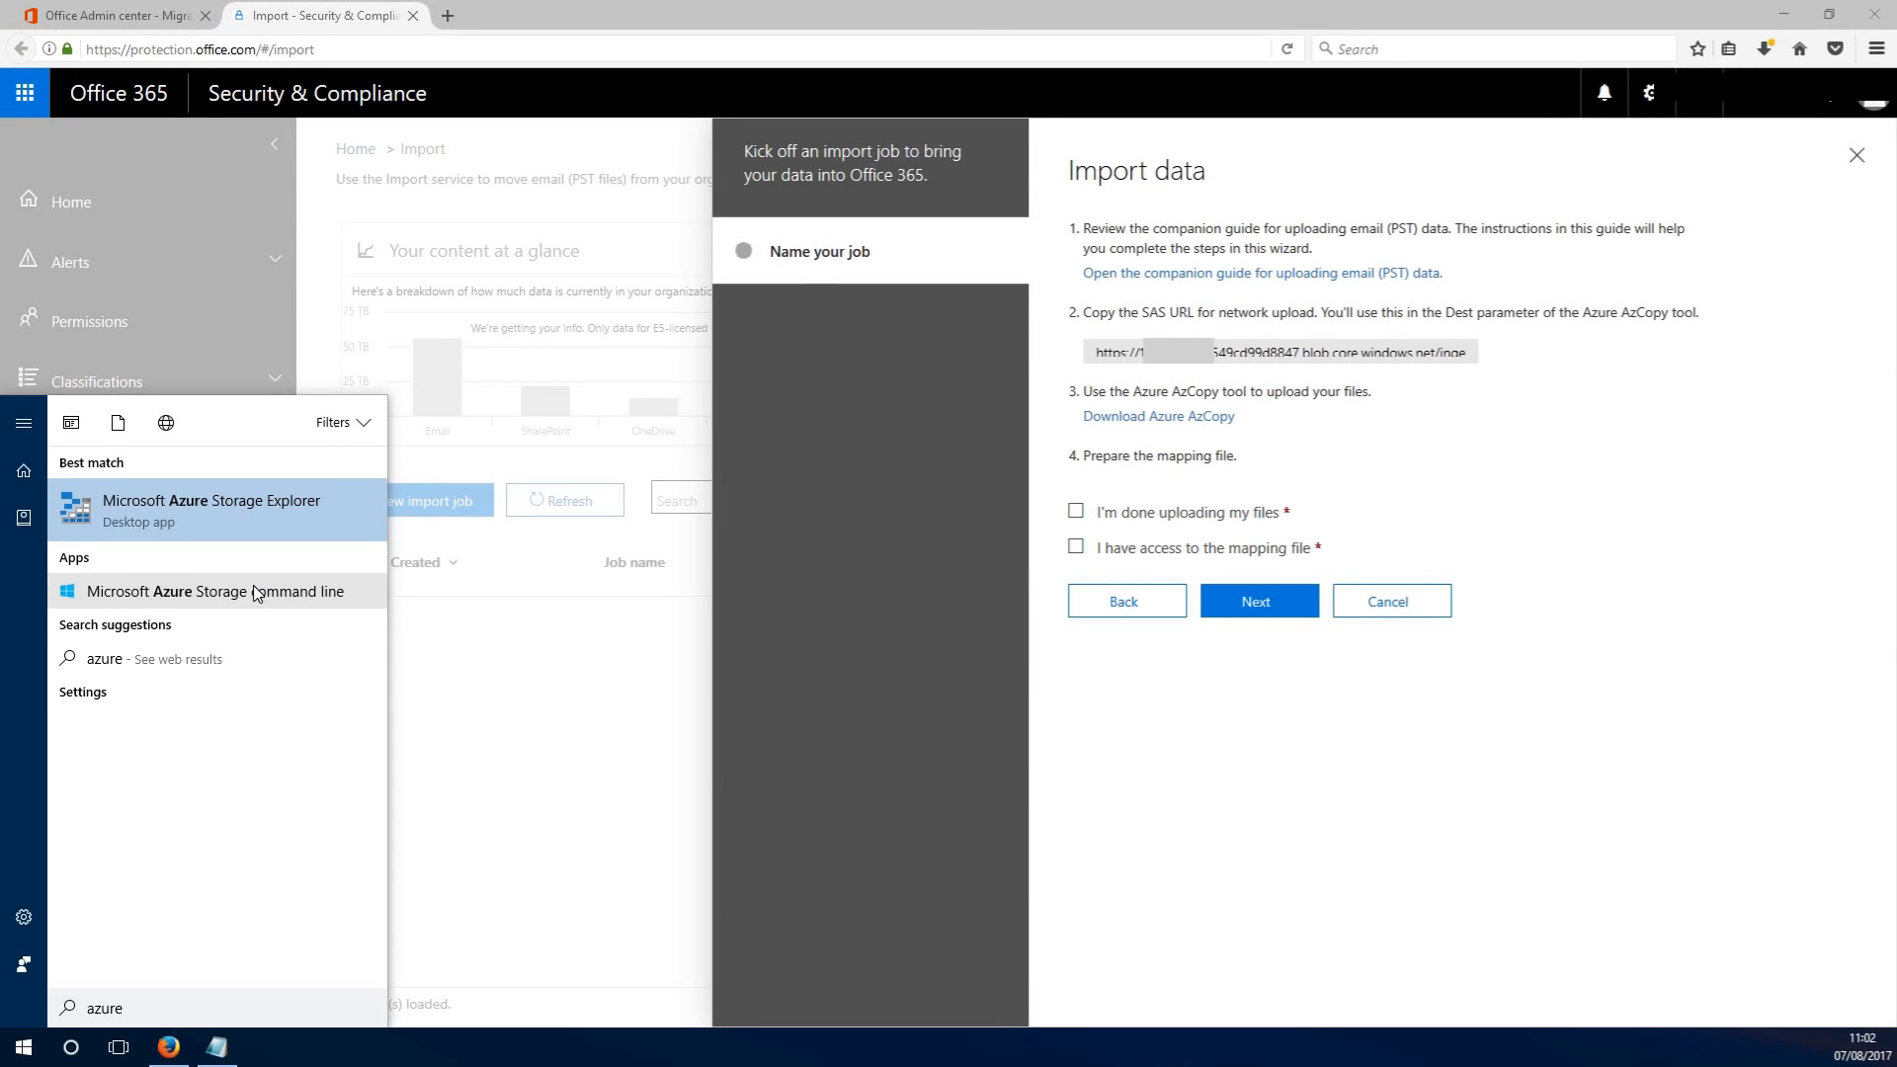
left_click(255, 593)
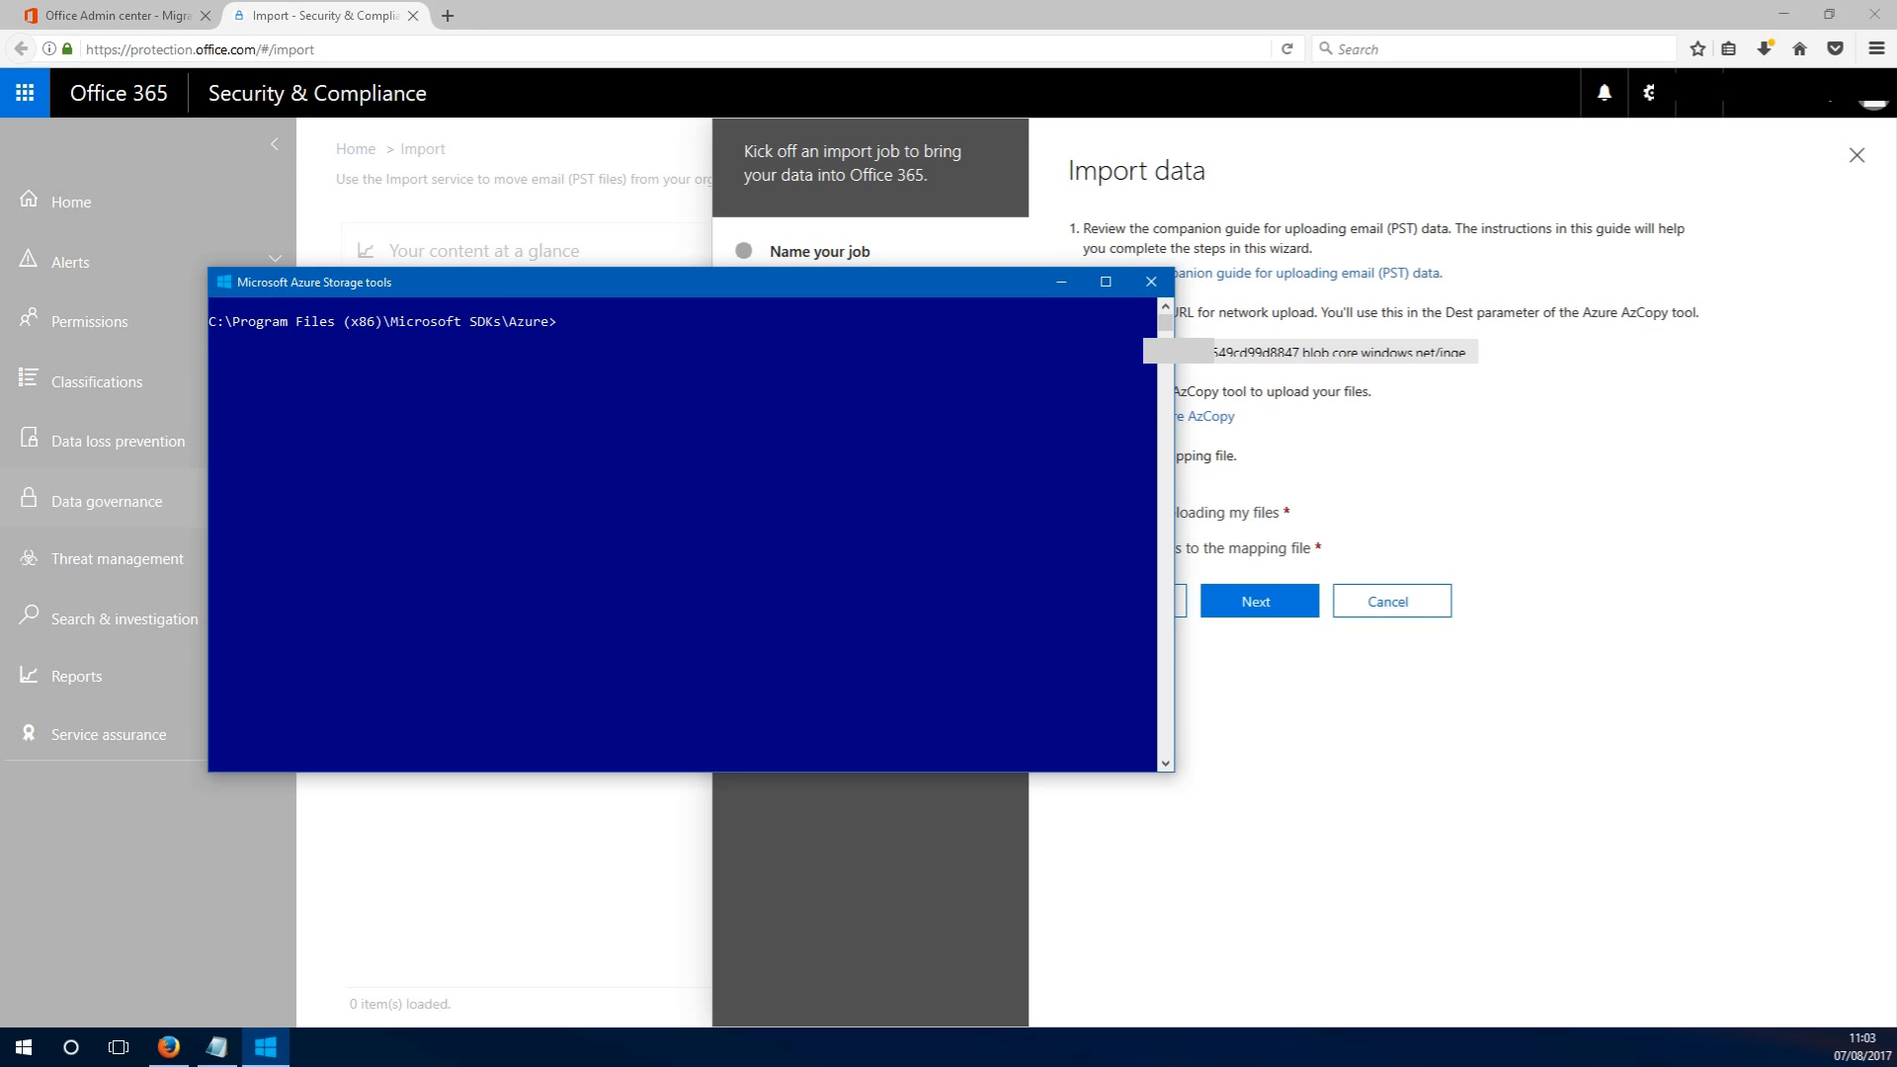
Run the AzCopy command with its SAS URL in the Azure Storage command line, answering n to start a new operation.
left_click(216, 1047)
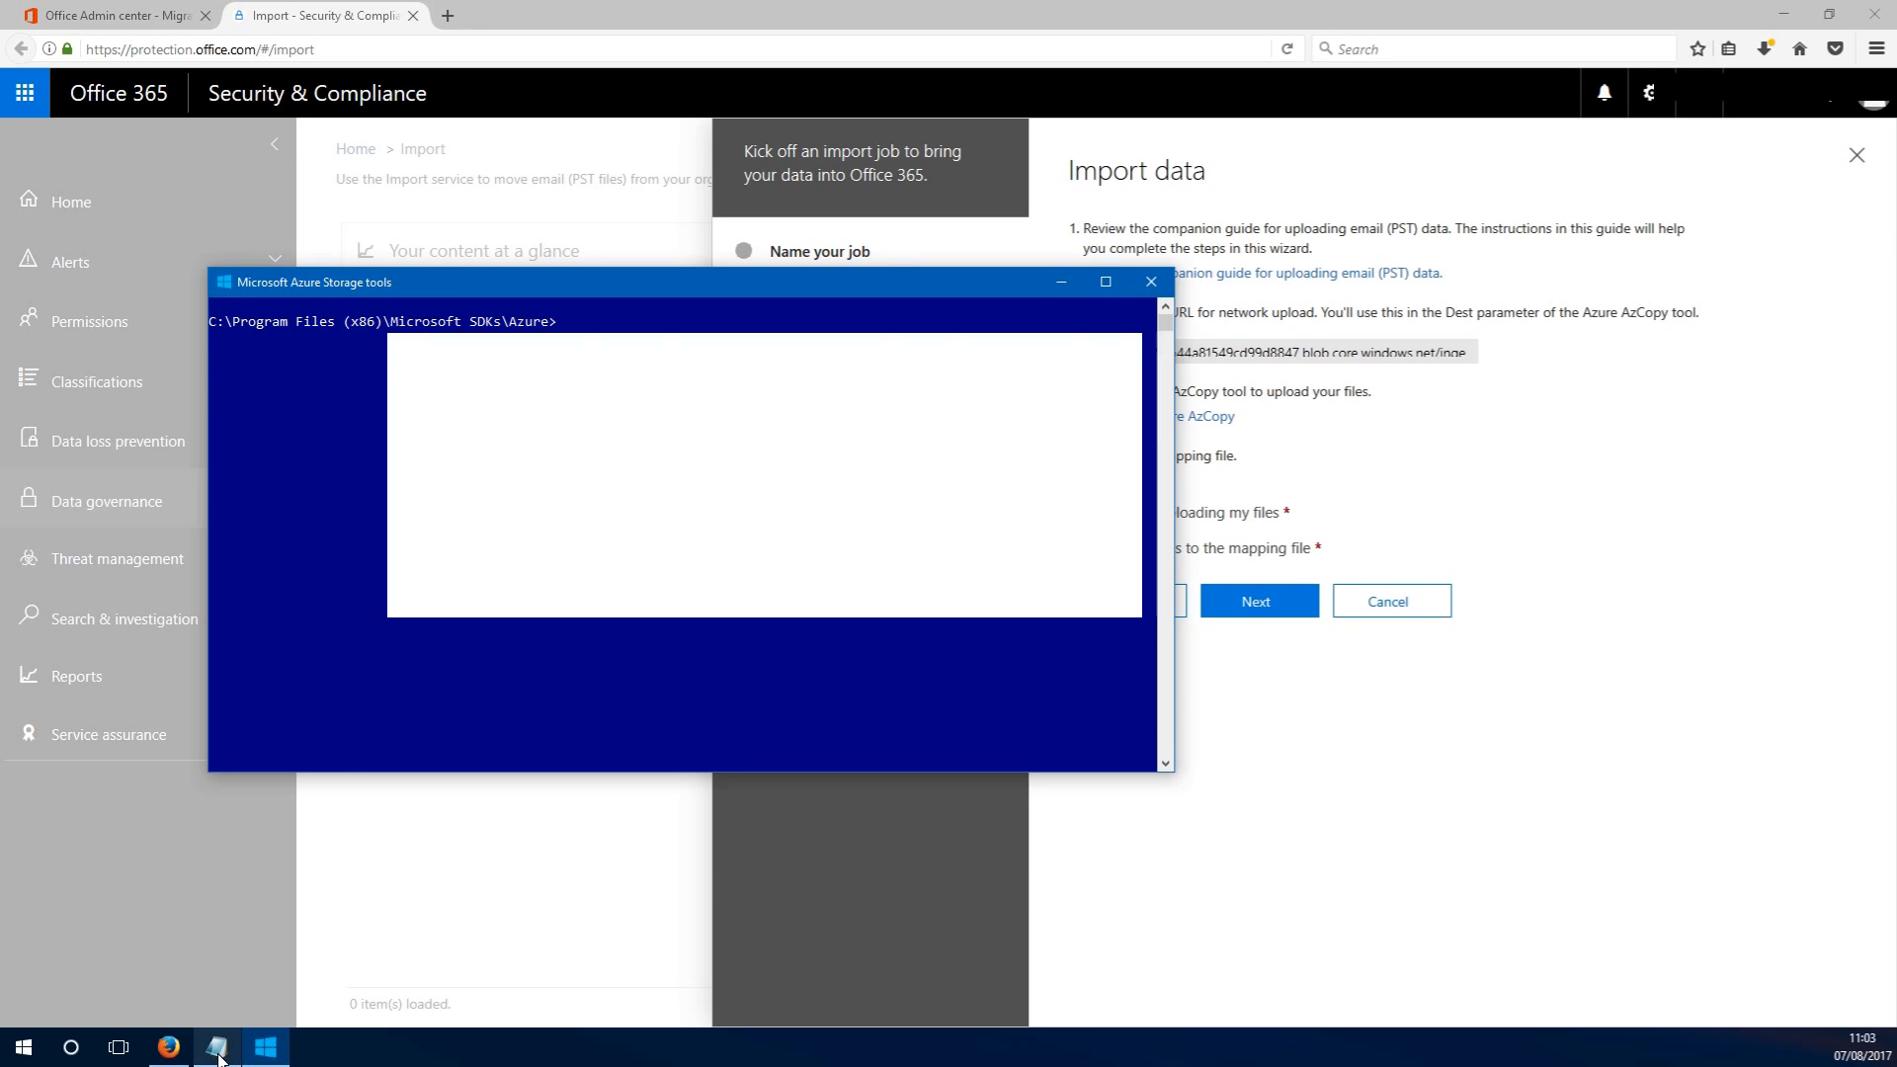
right_click(605, 415)
left_click(654, 479)
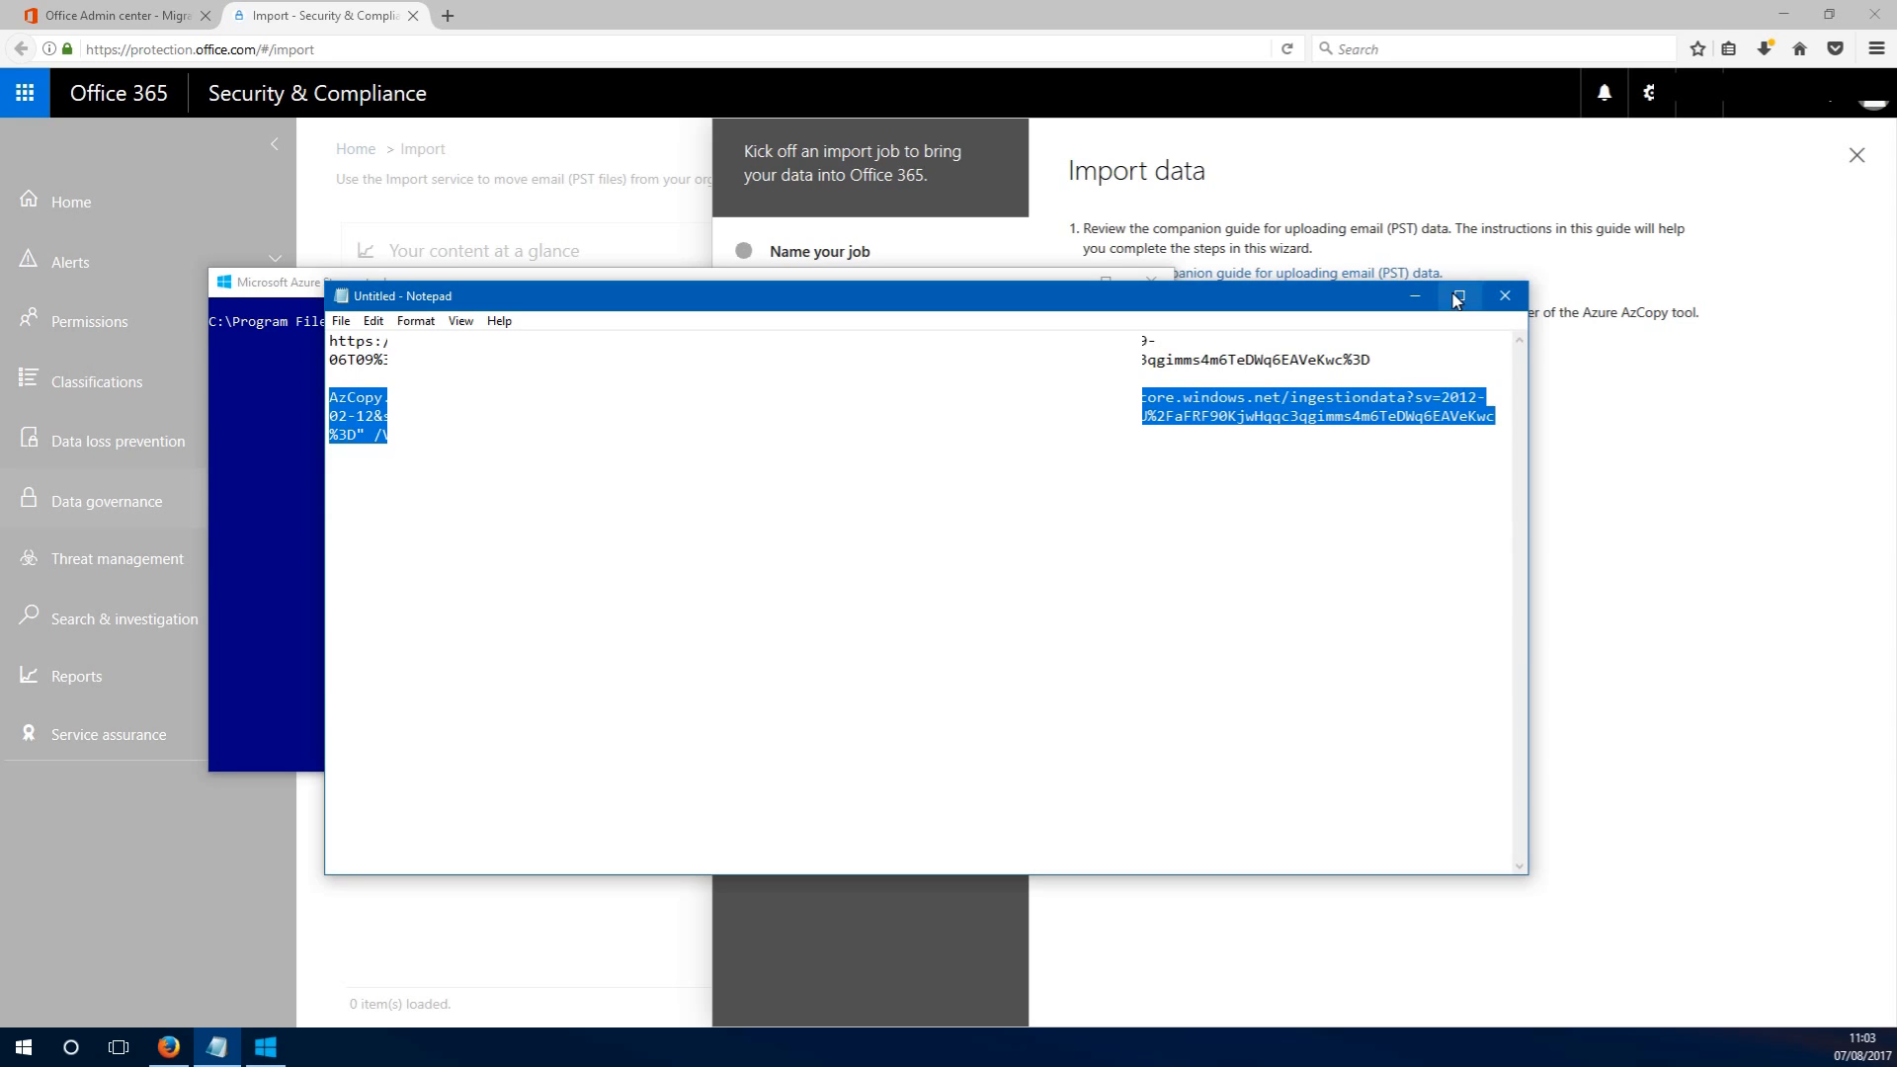
left_click(1415, 298)
right_click(558, 329)
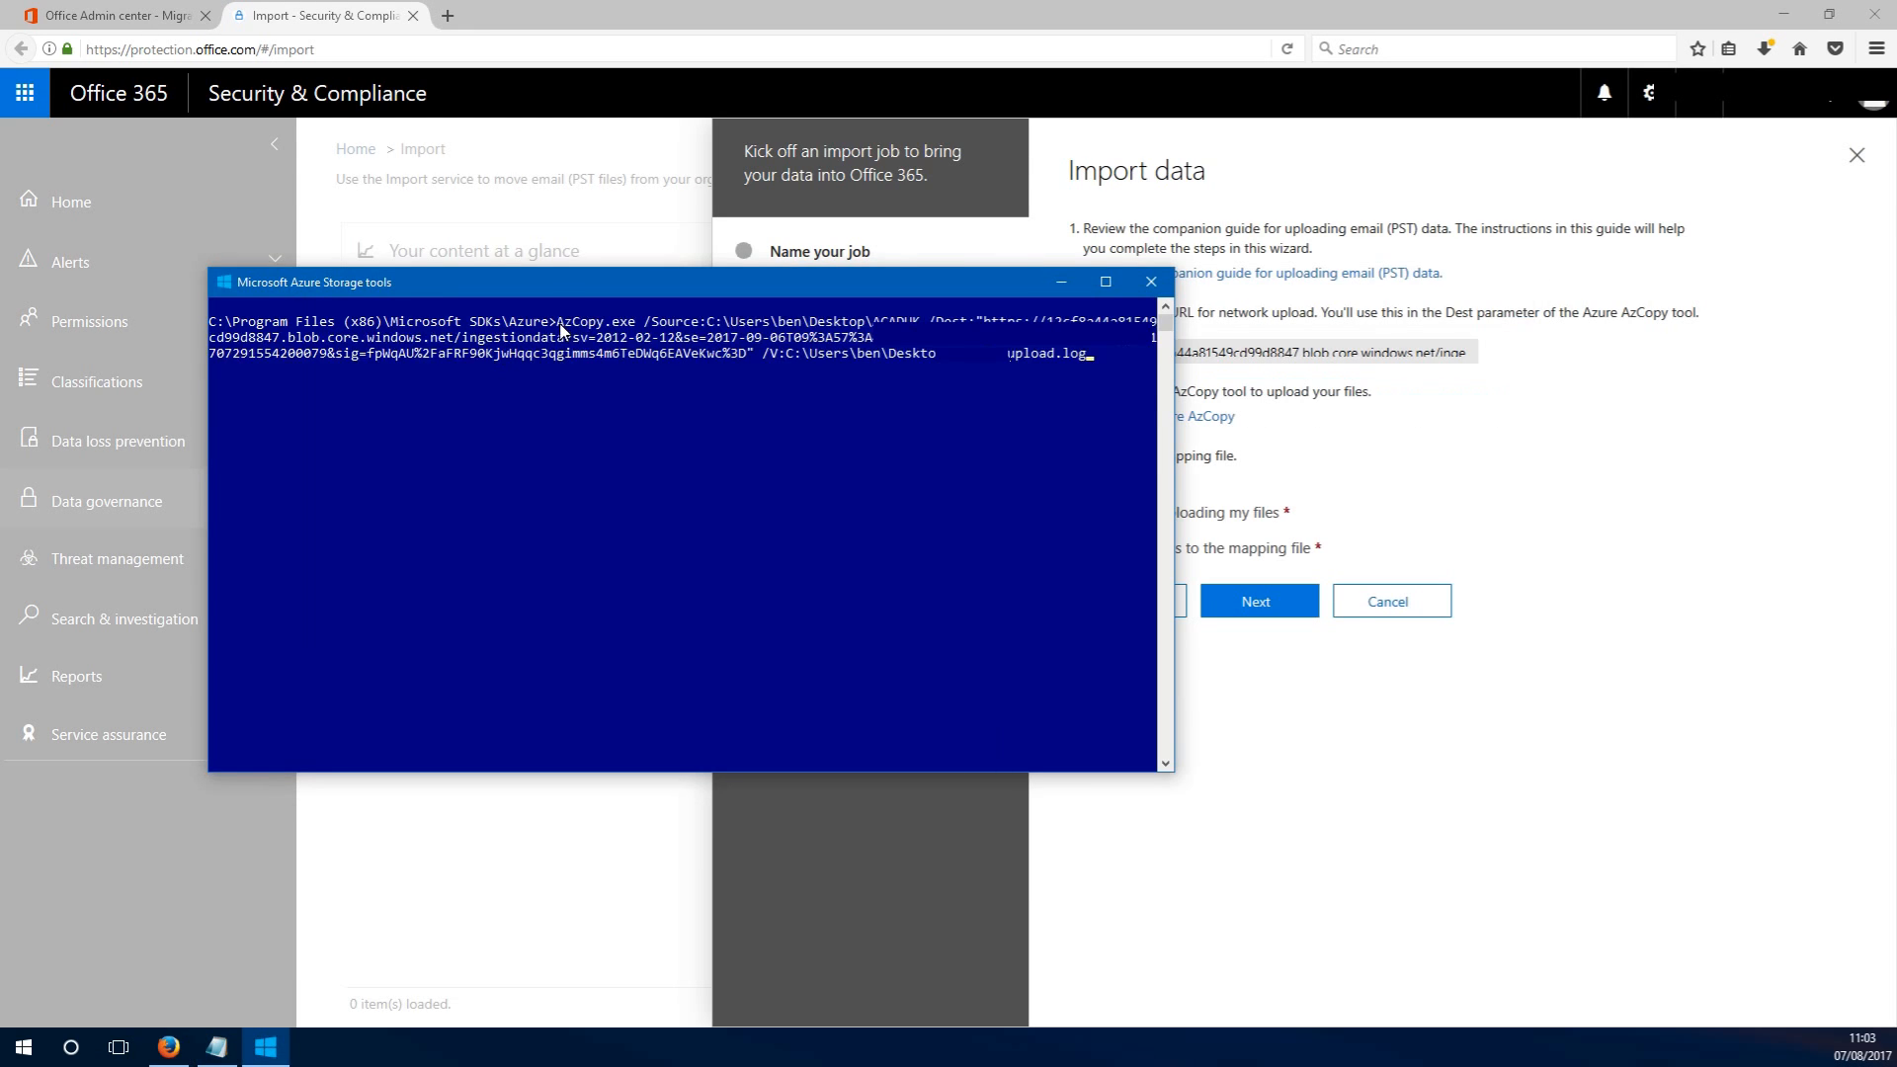
key("Return")
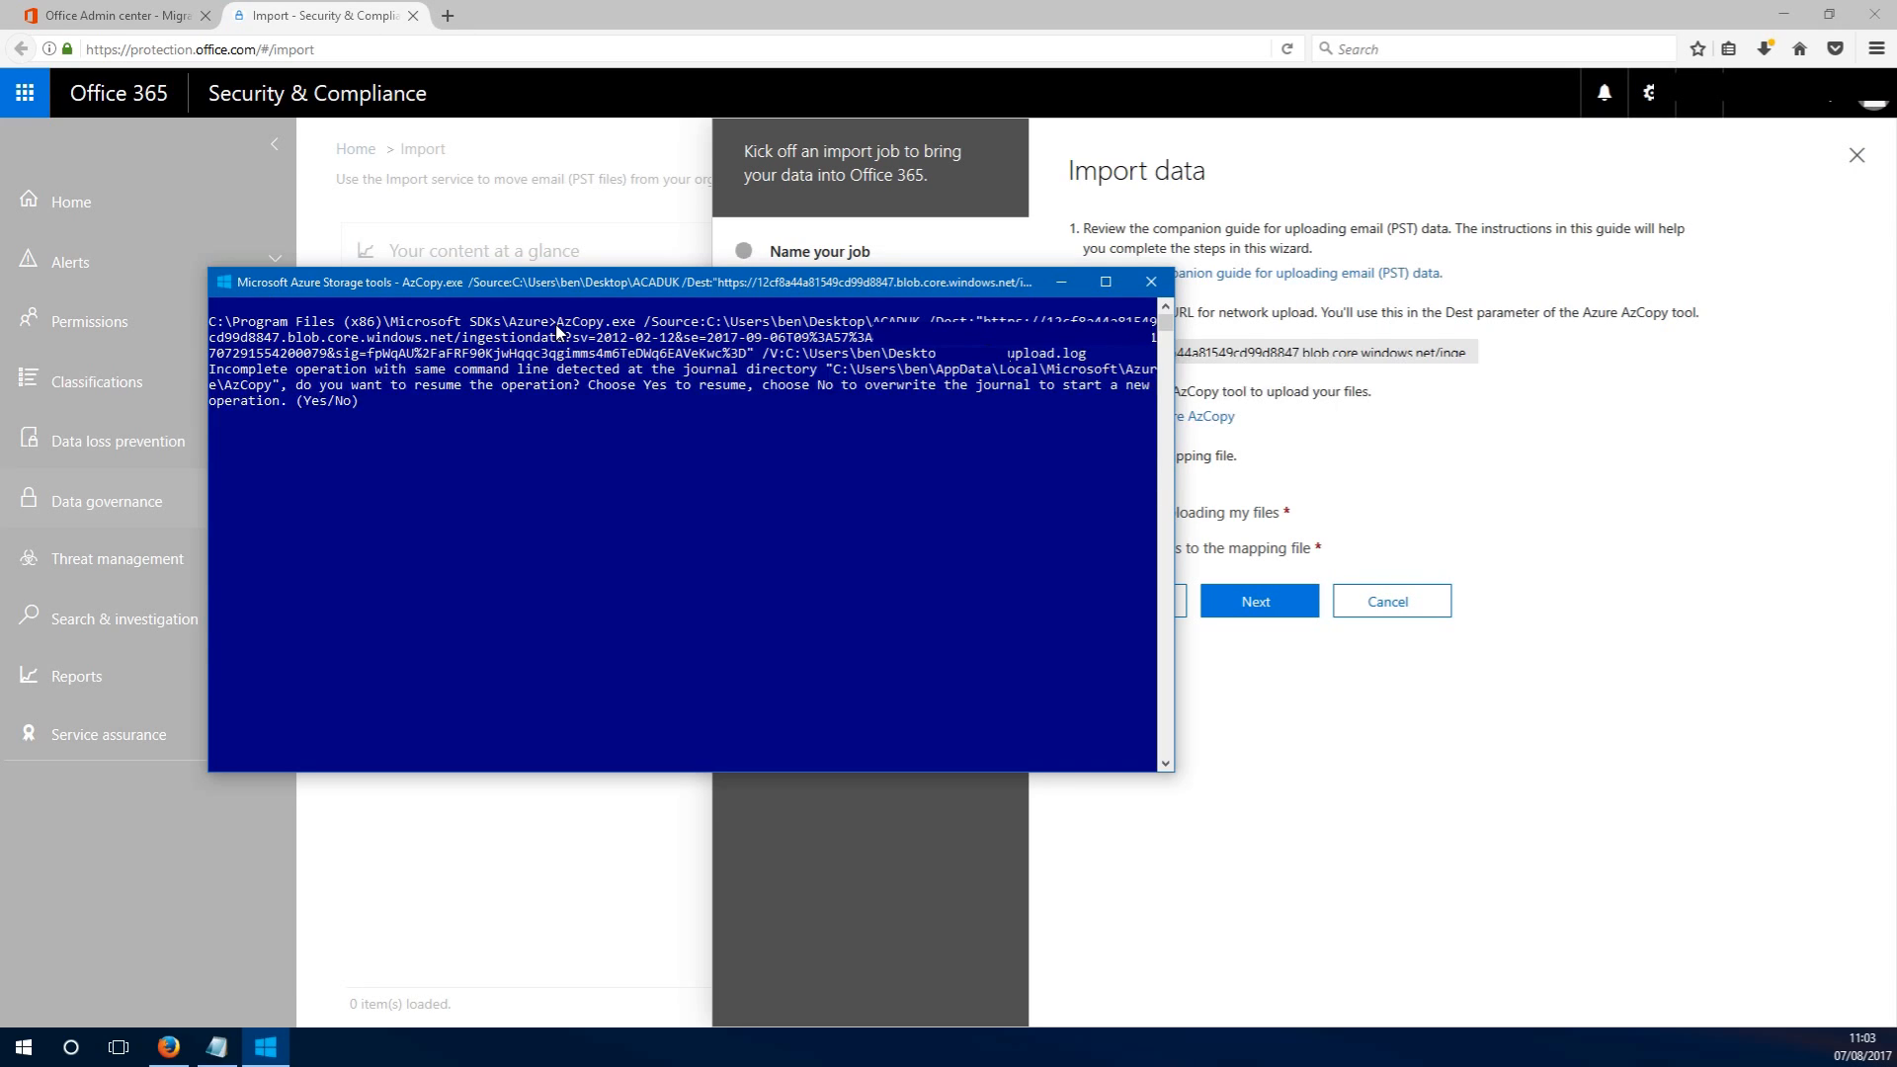
type("n")
key("Return")
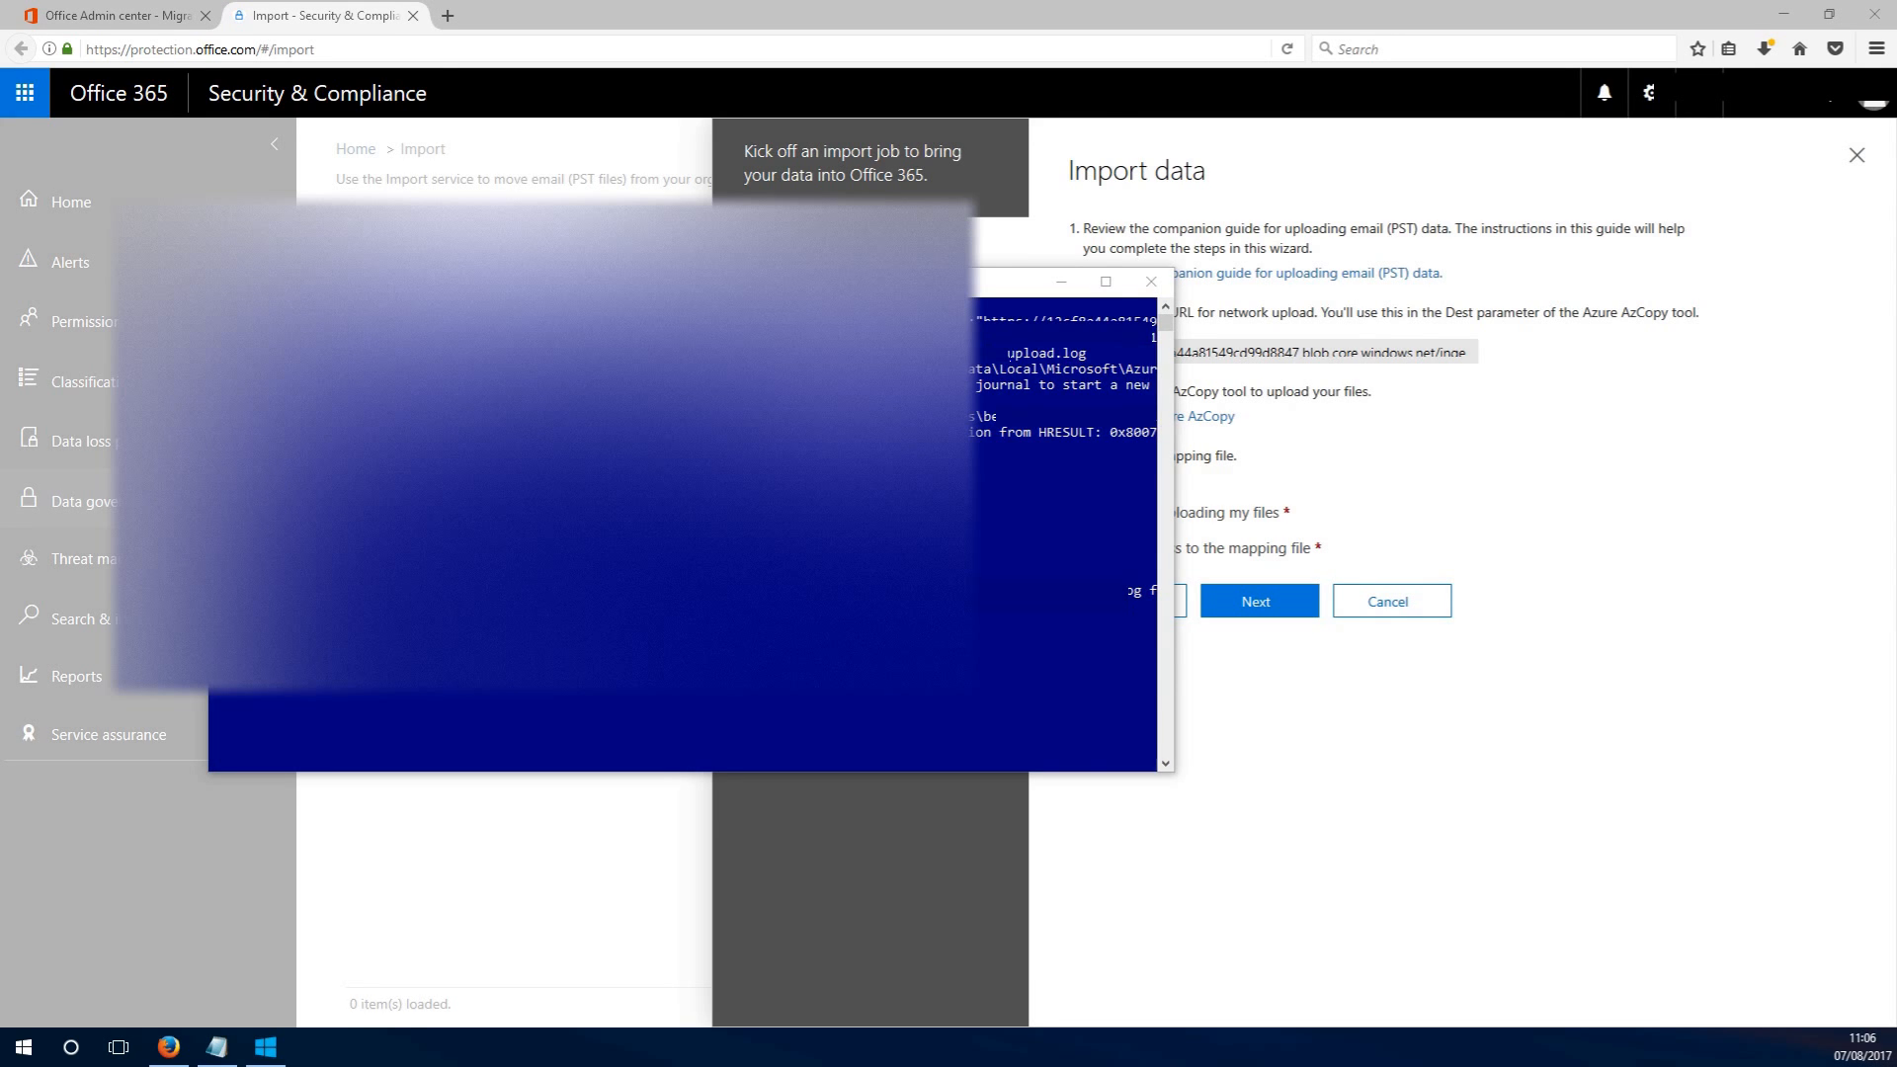
Examine the transfer entries and summary in upload.log, and close the log.
left_click_drag(0, 128, 815, 215)
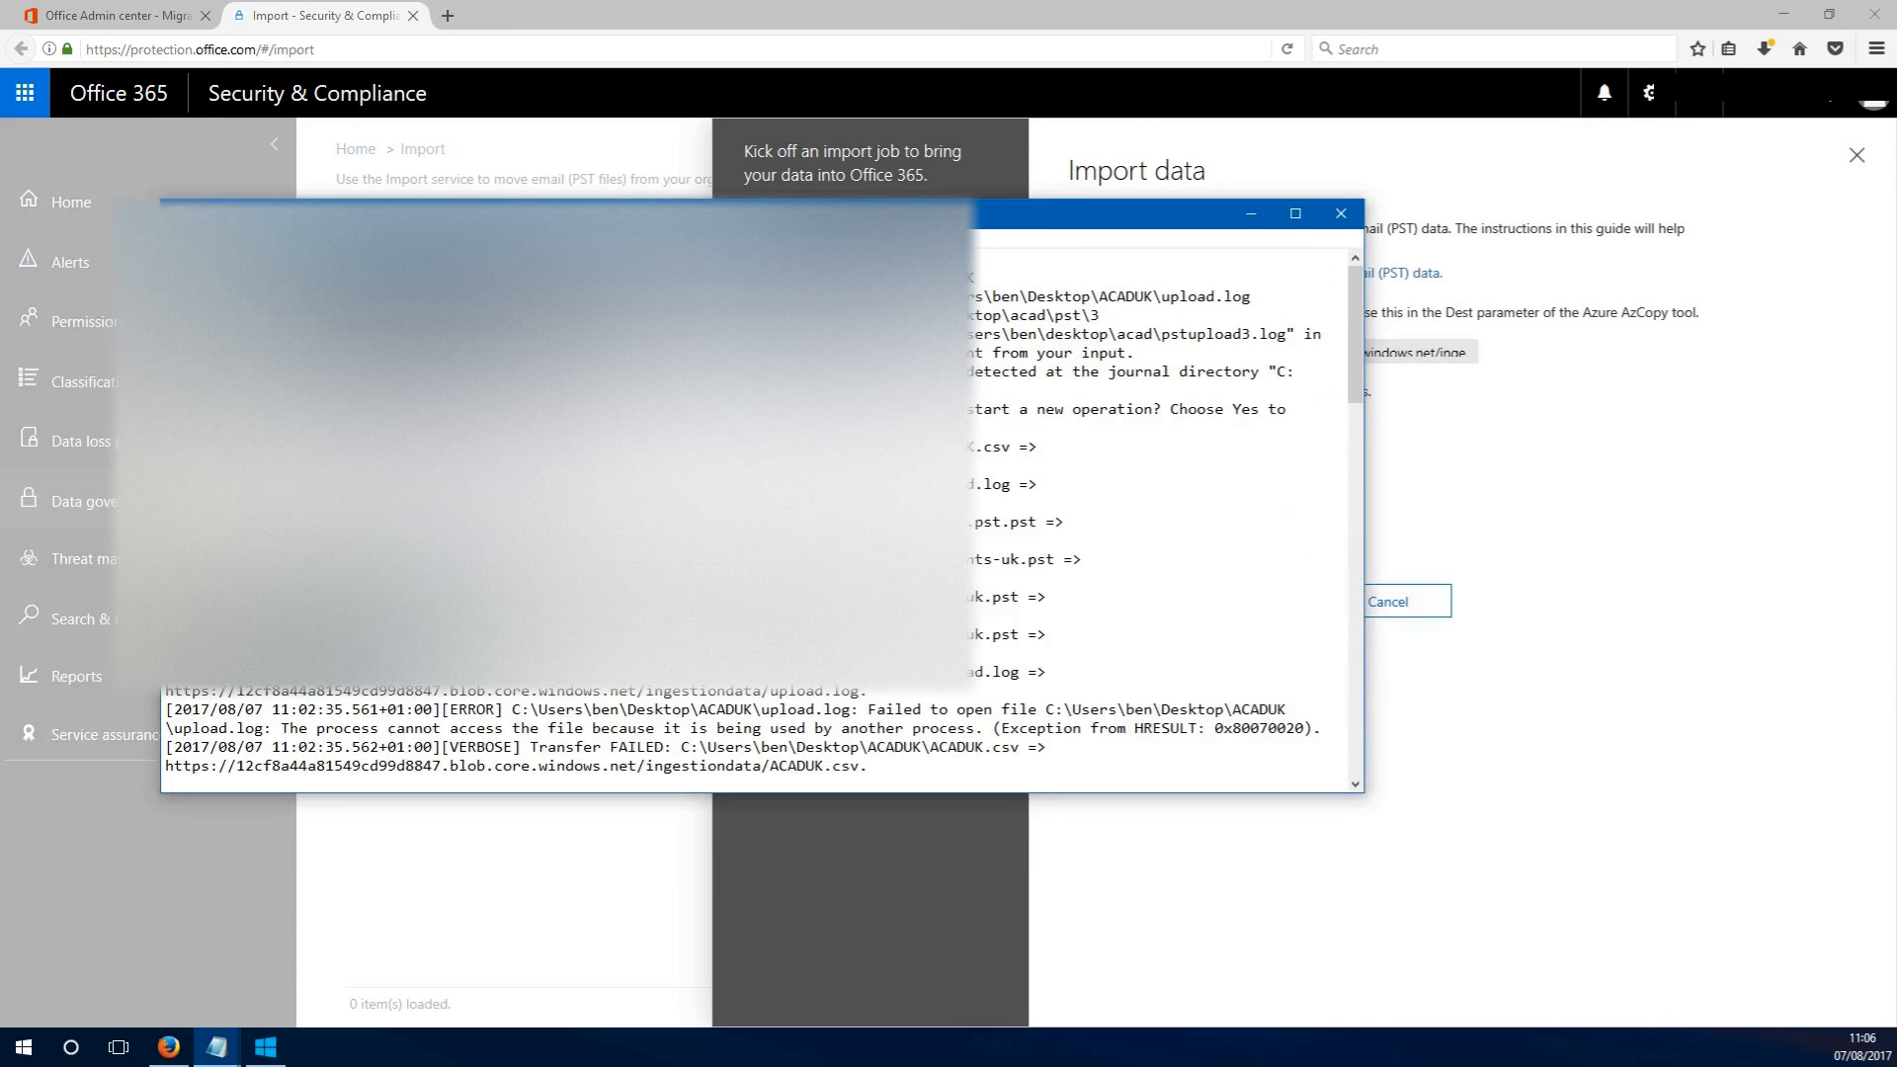
scroll(761, 494, "down", 6)
scroll(761, 494, "down", 1)
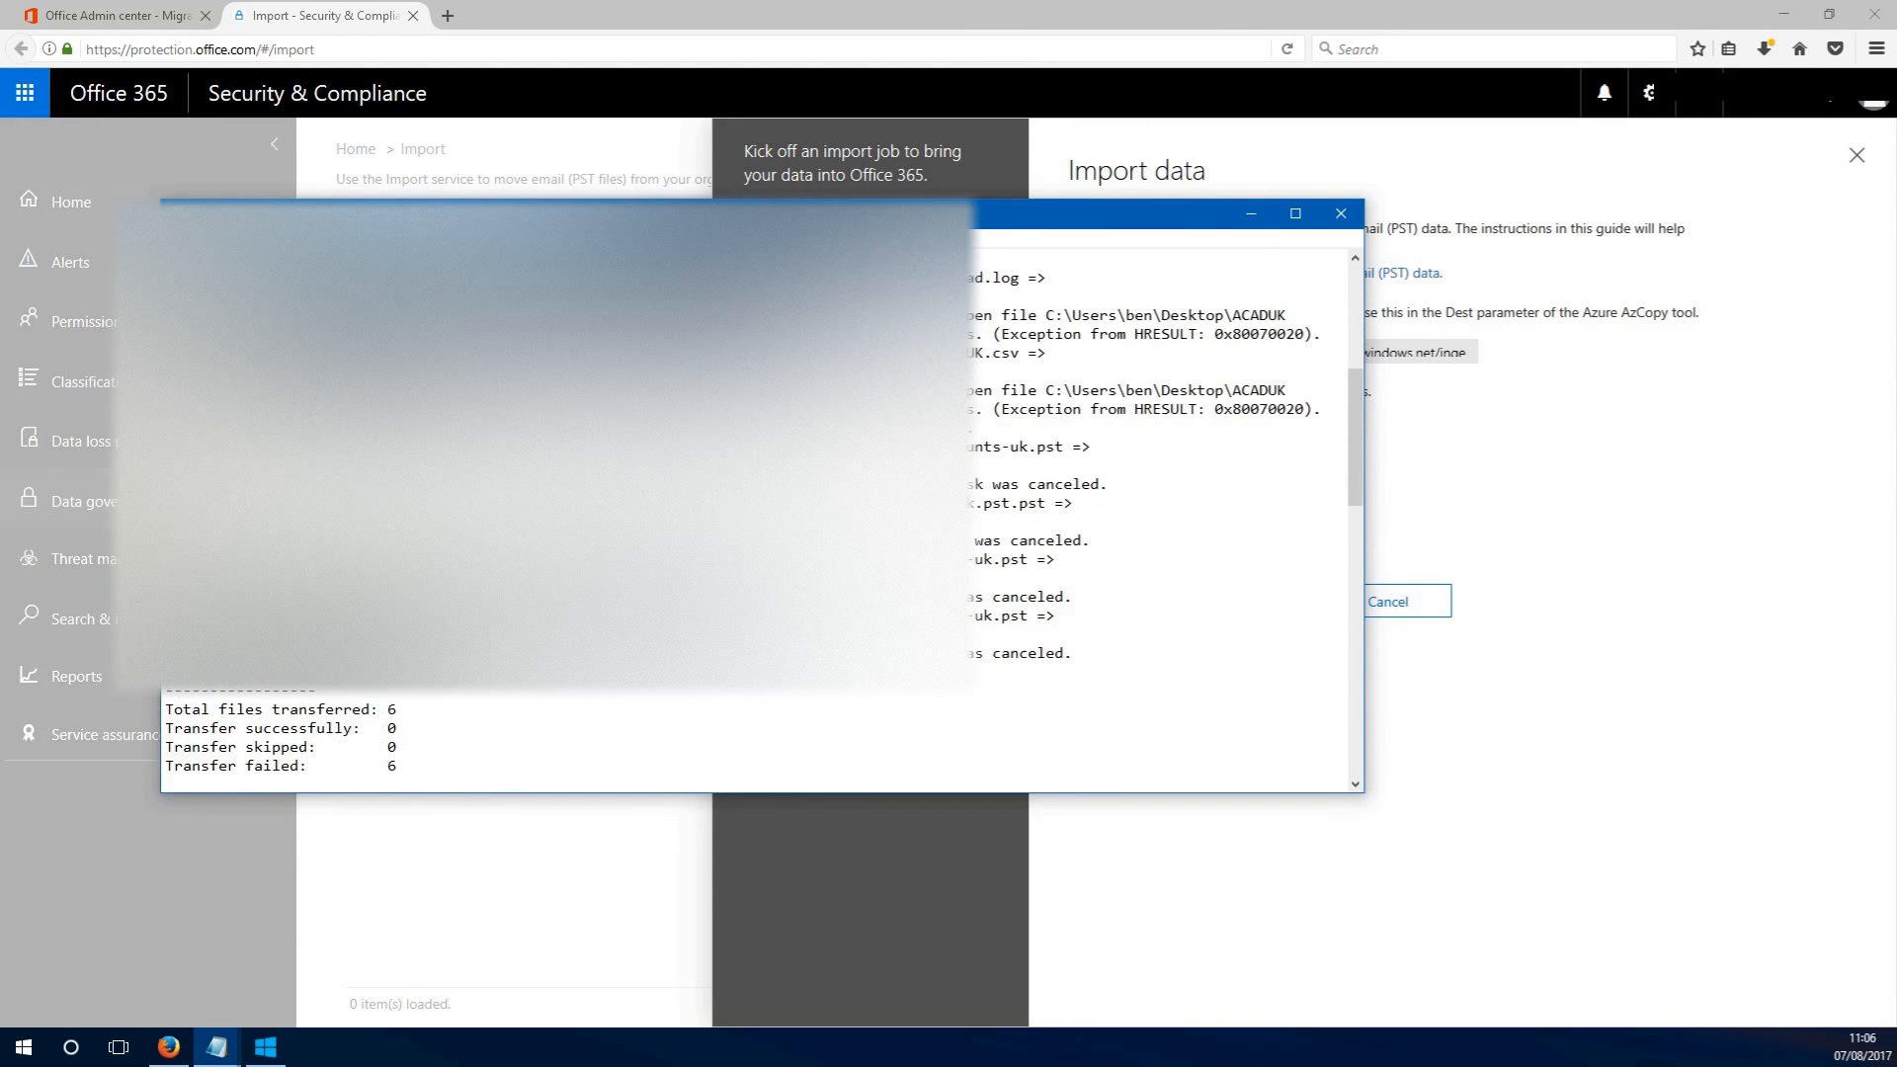
scroll(760, 494, "down", 4)
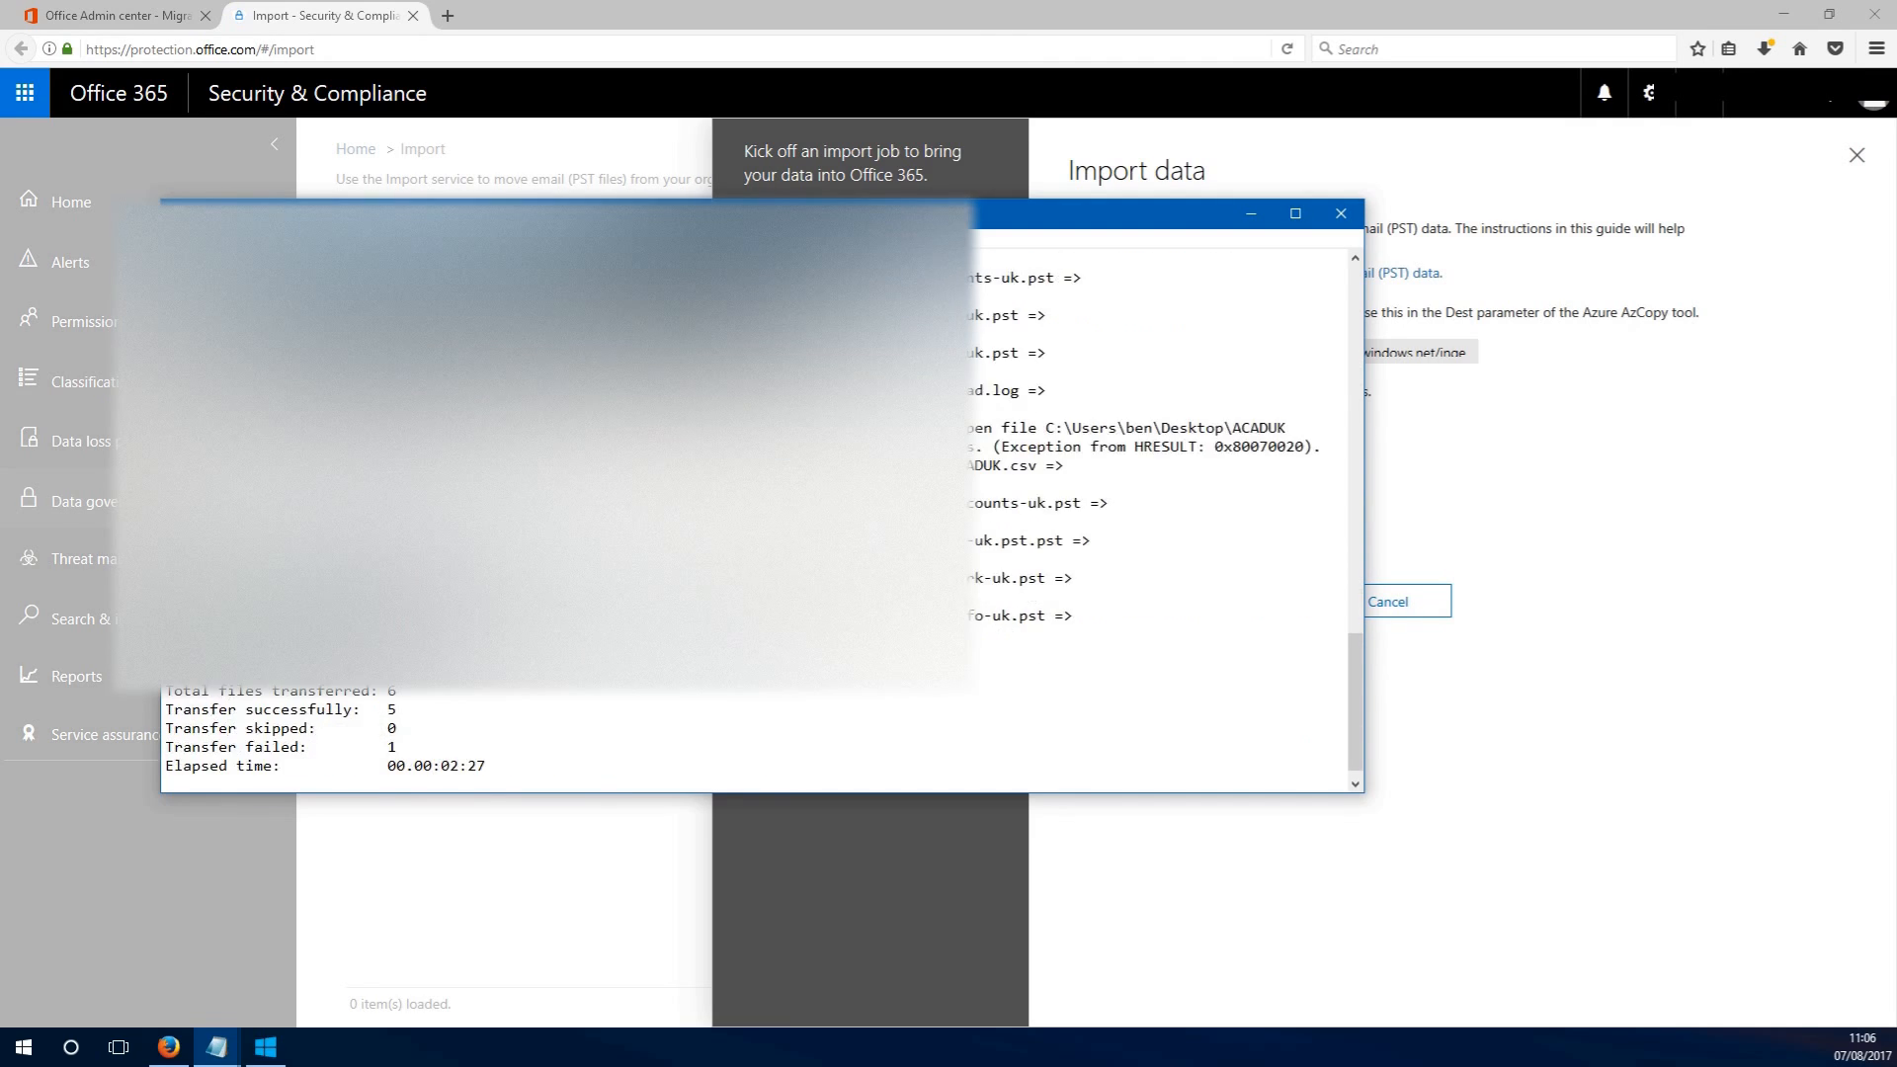
scroll(761, 494, "up", 2)
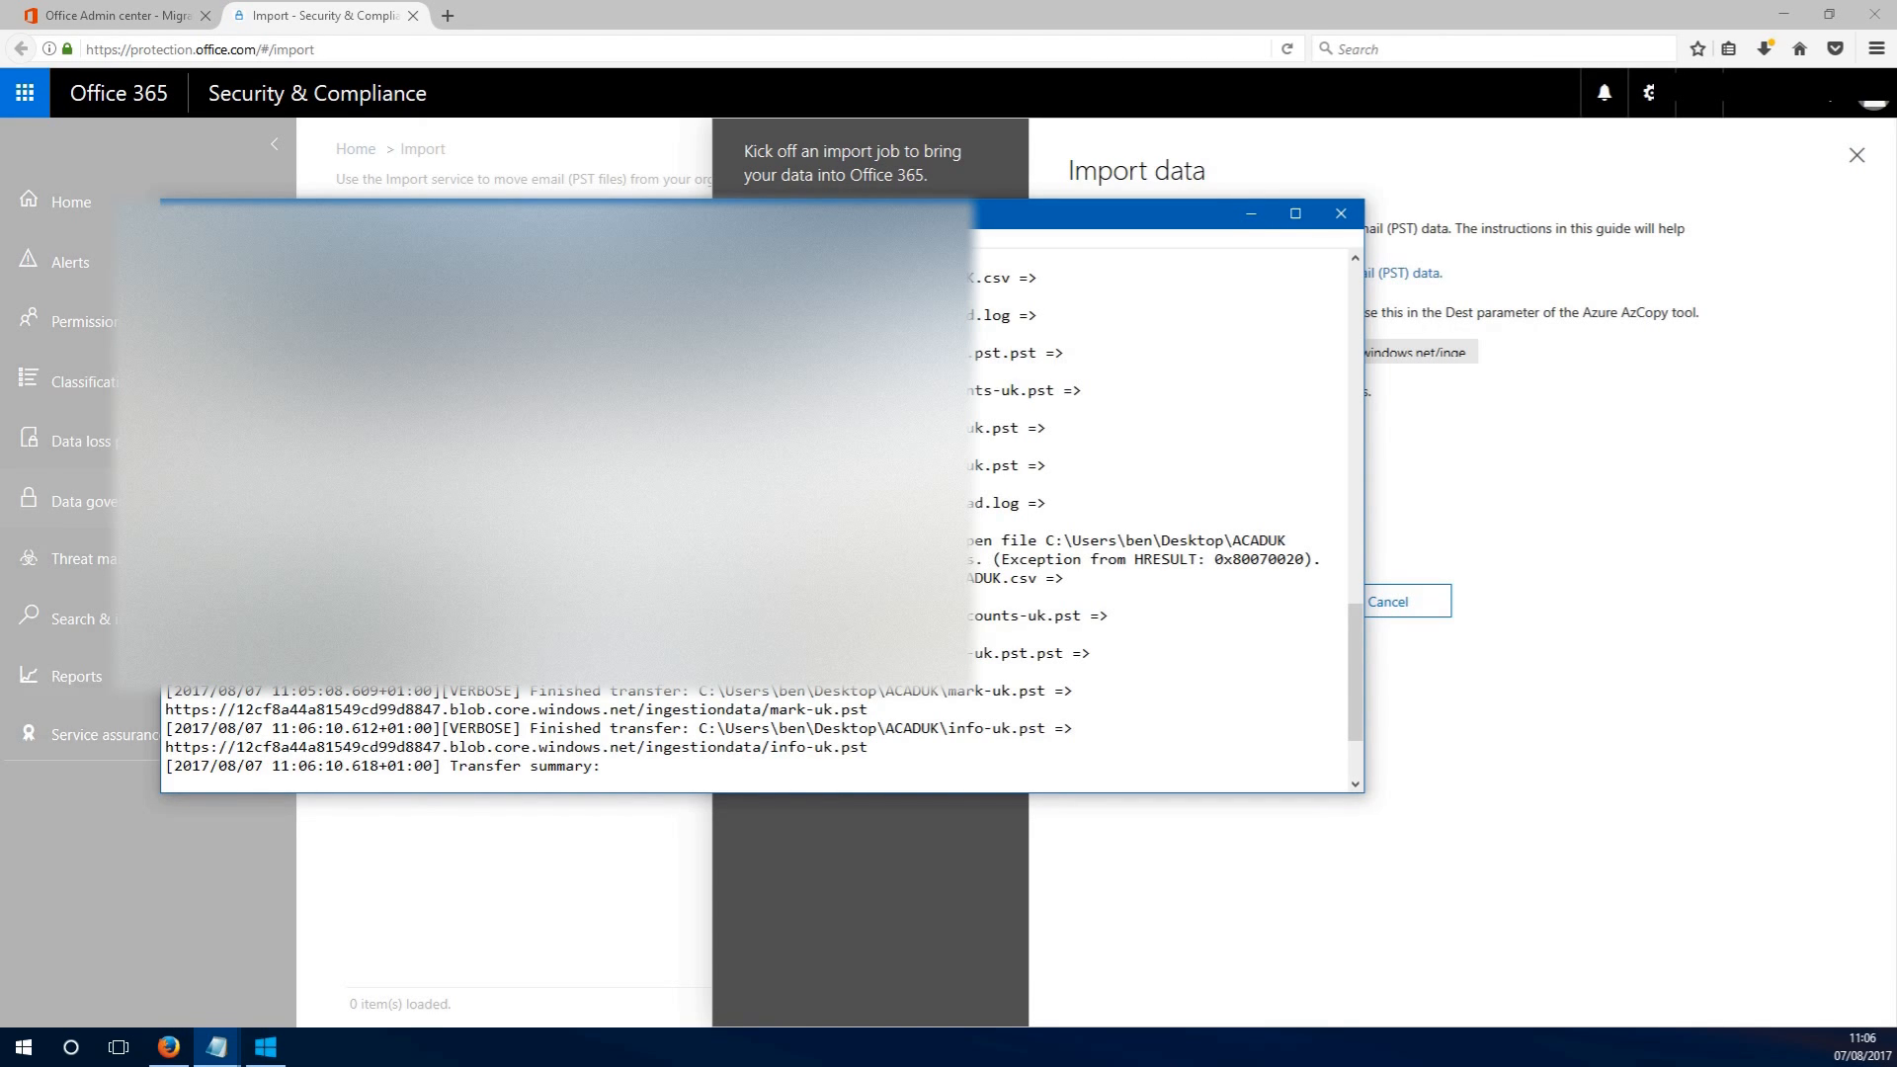
left_click(1341, 214)
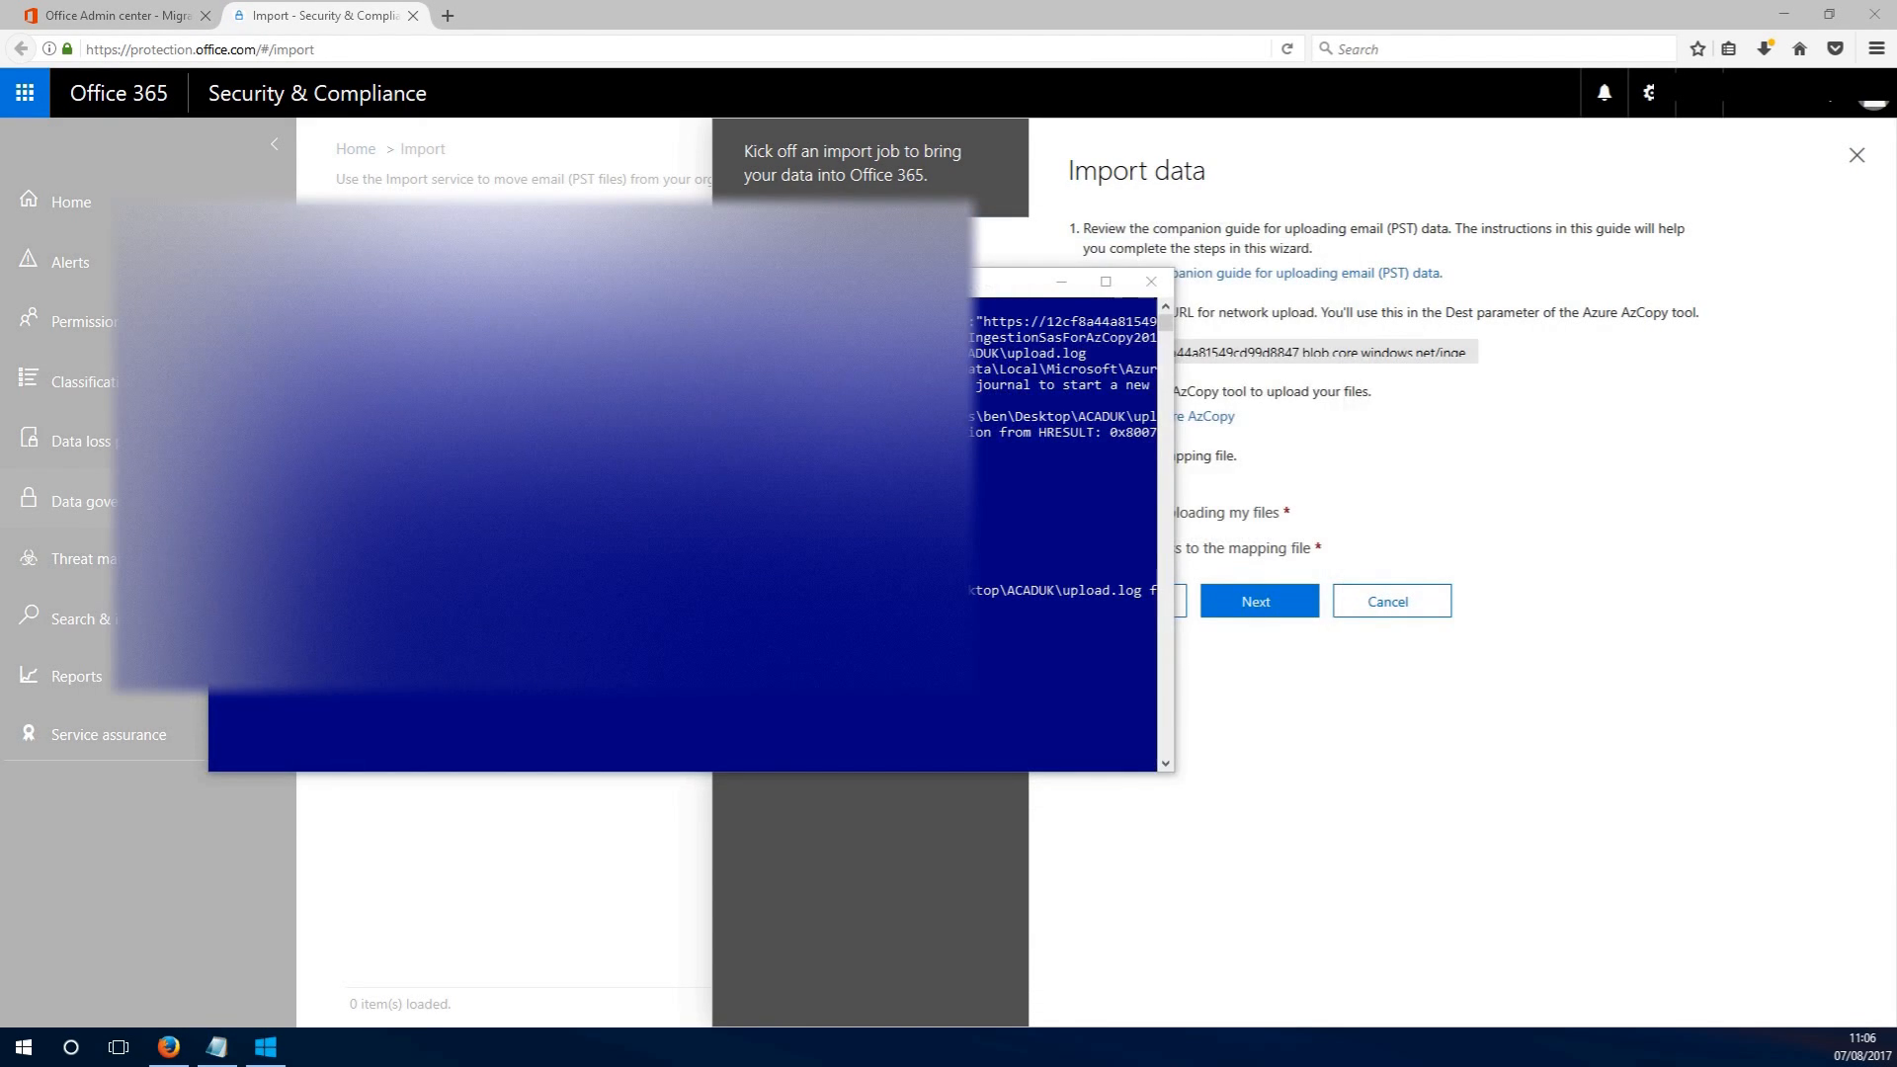
Exit the Azure Storage command line and open Microsoft Azure Storage Explorer.
type("exit")
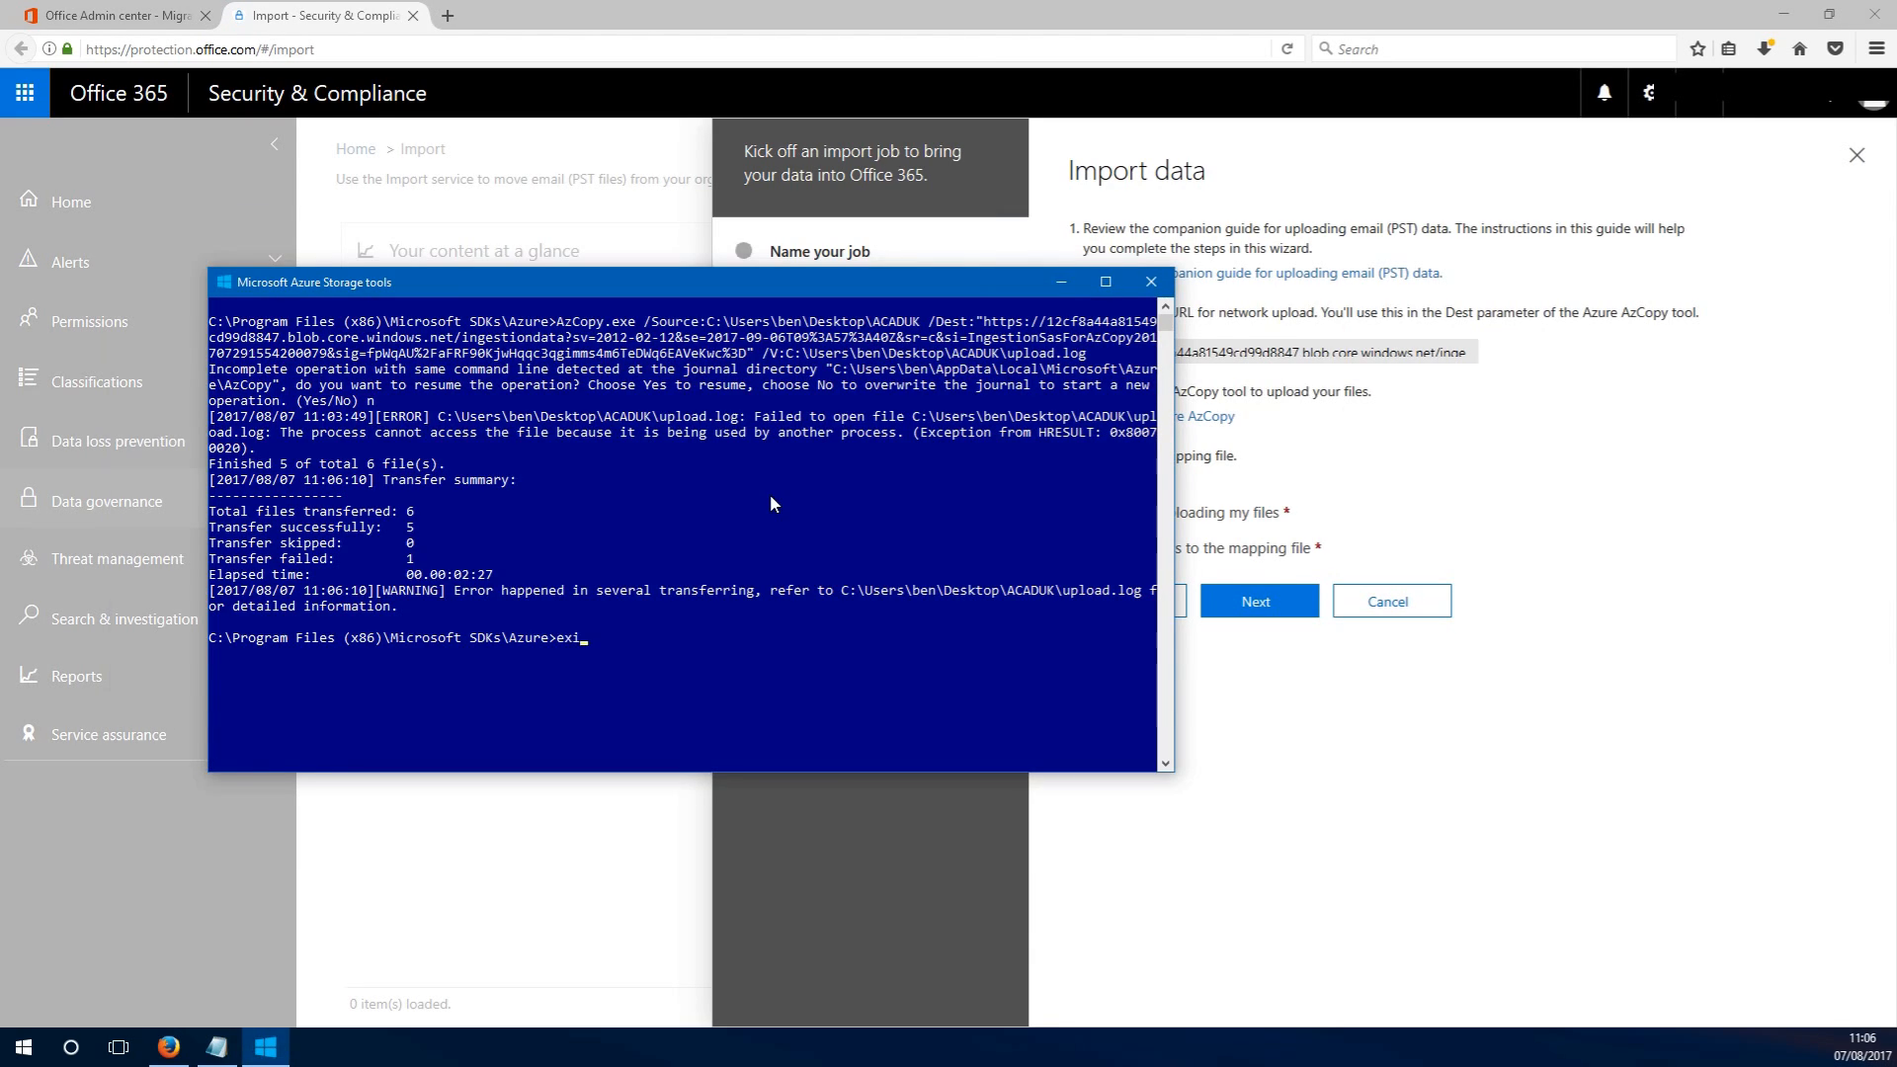
key("Return")
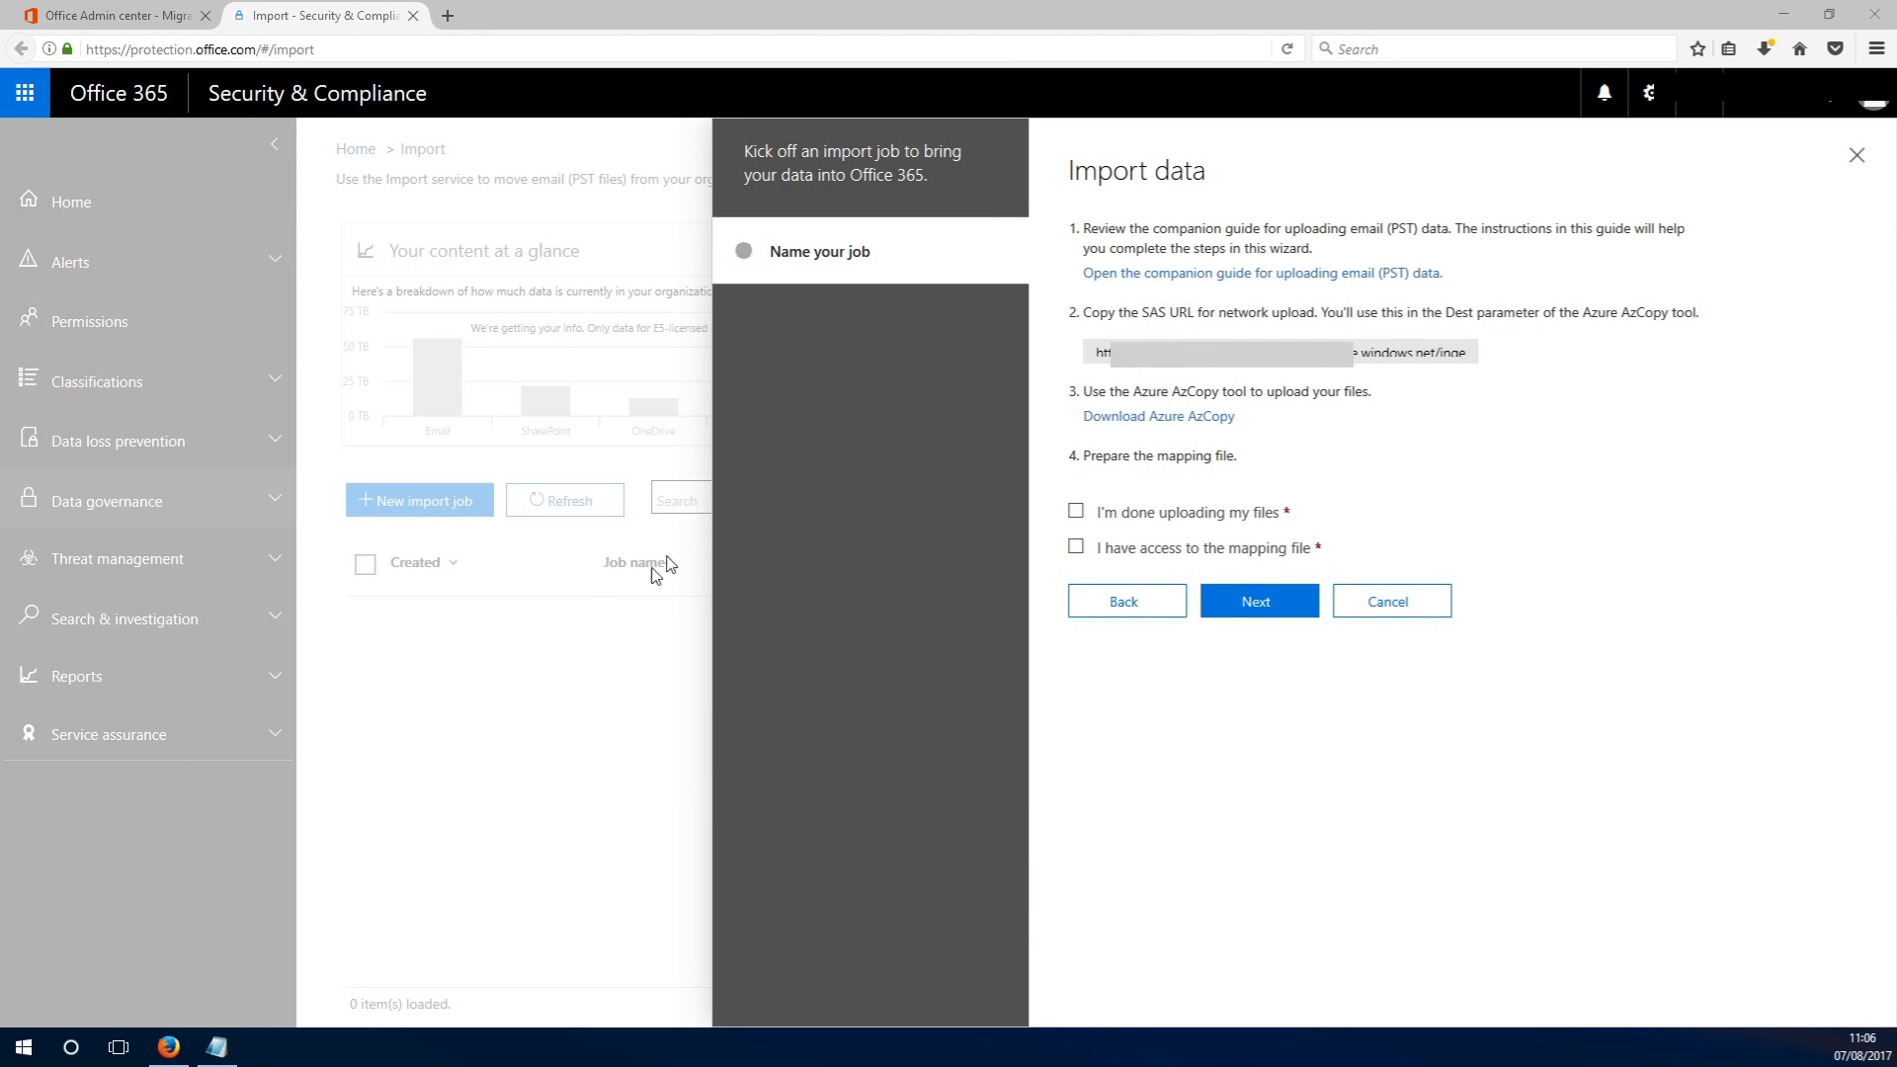
left_click(21, 1049)
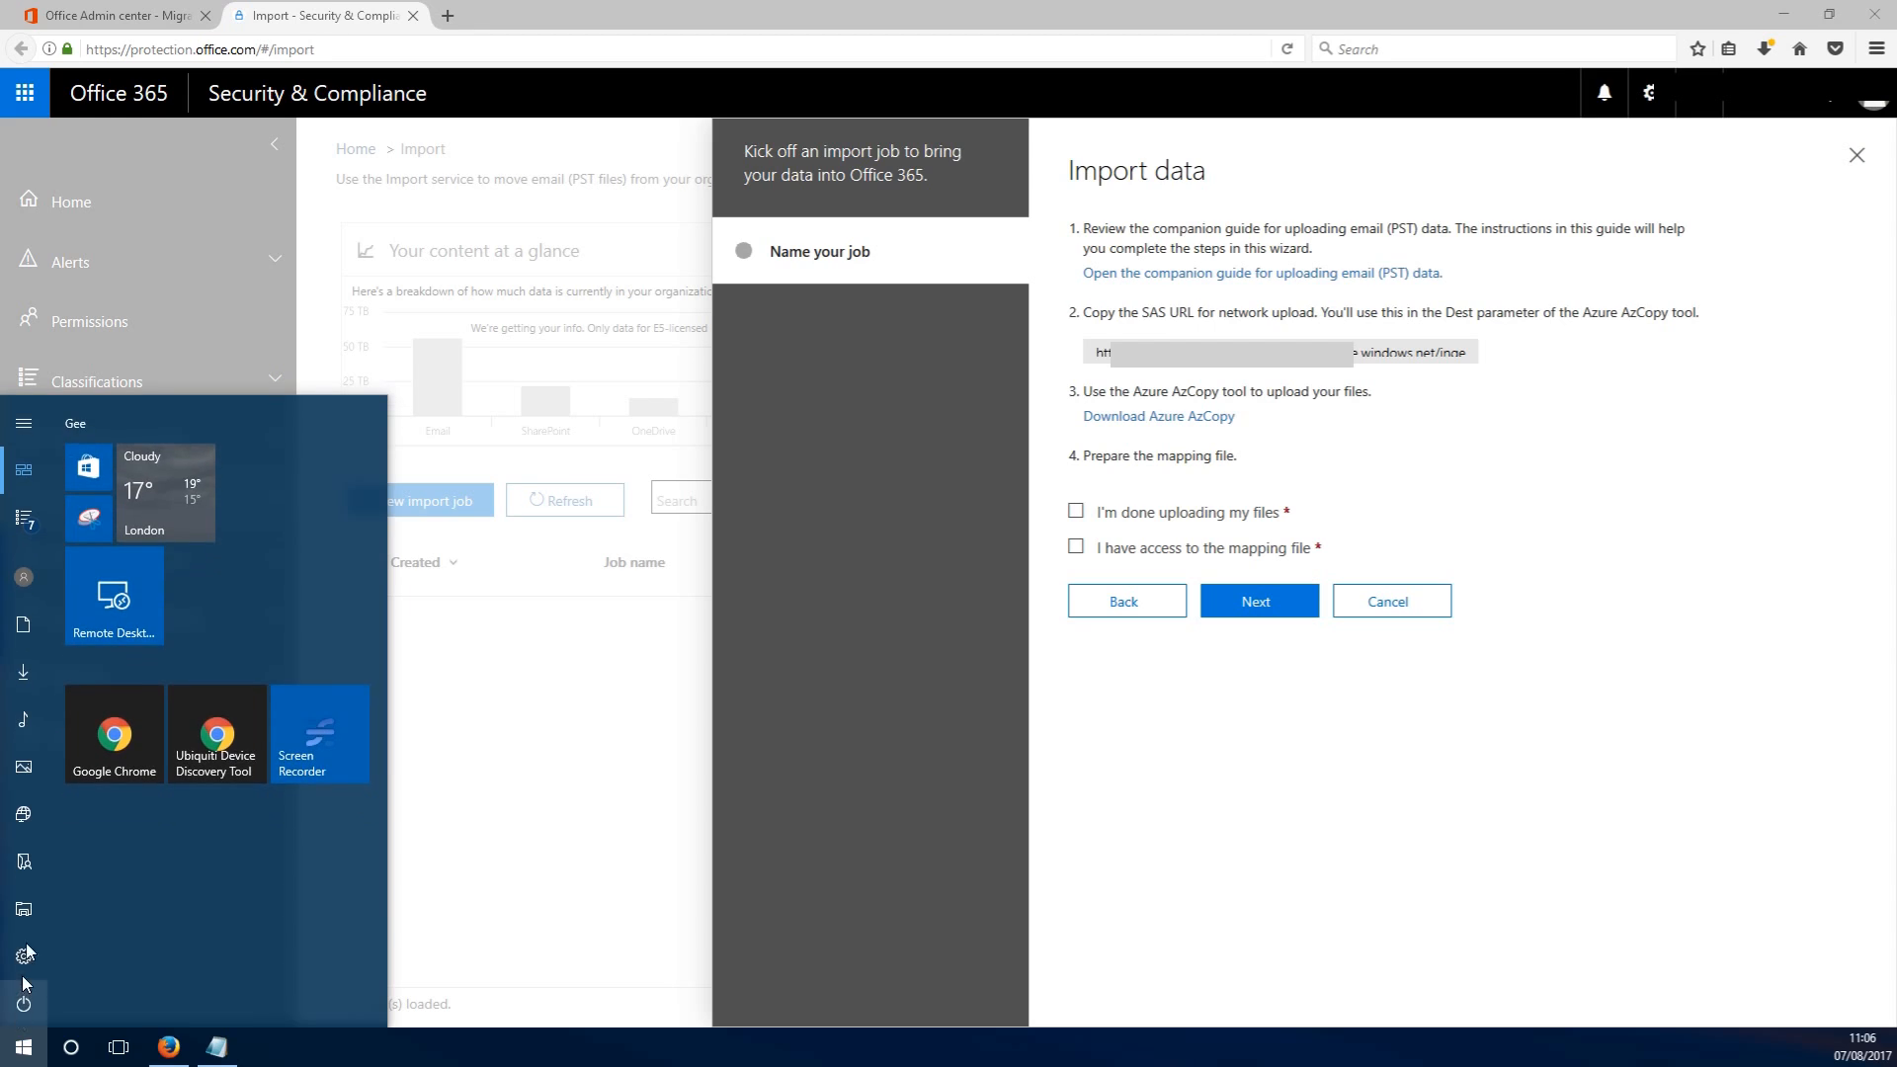
type("azure")
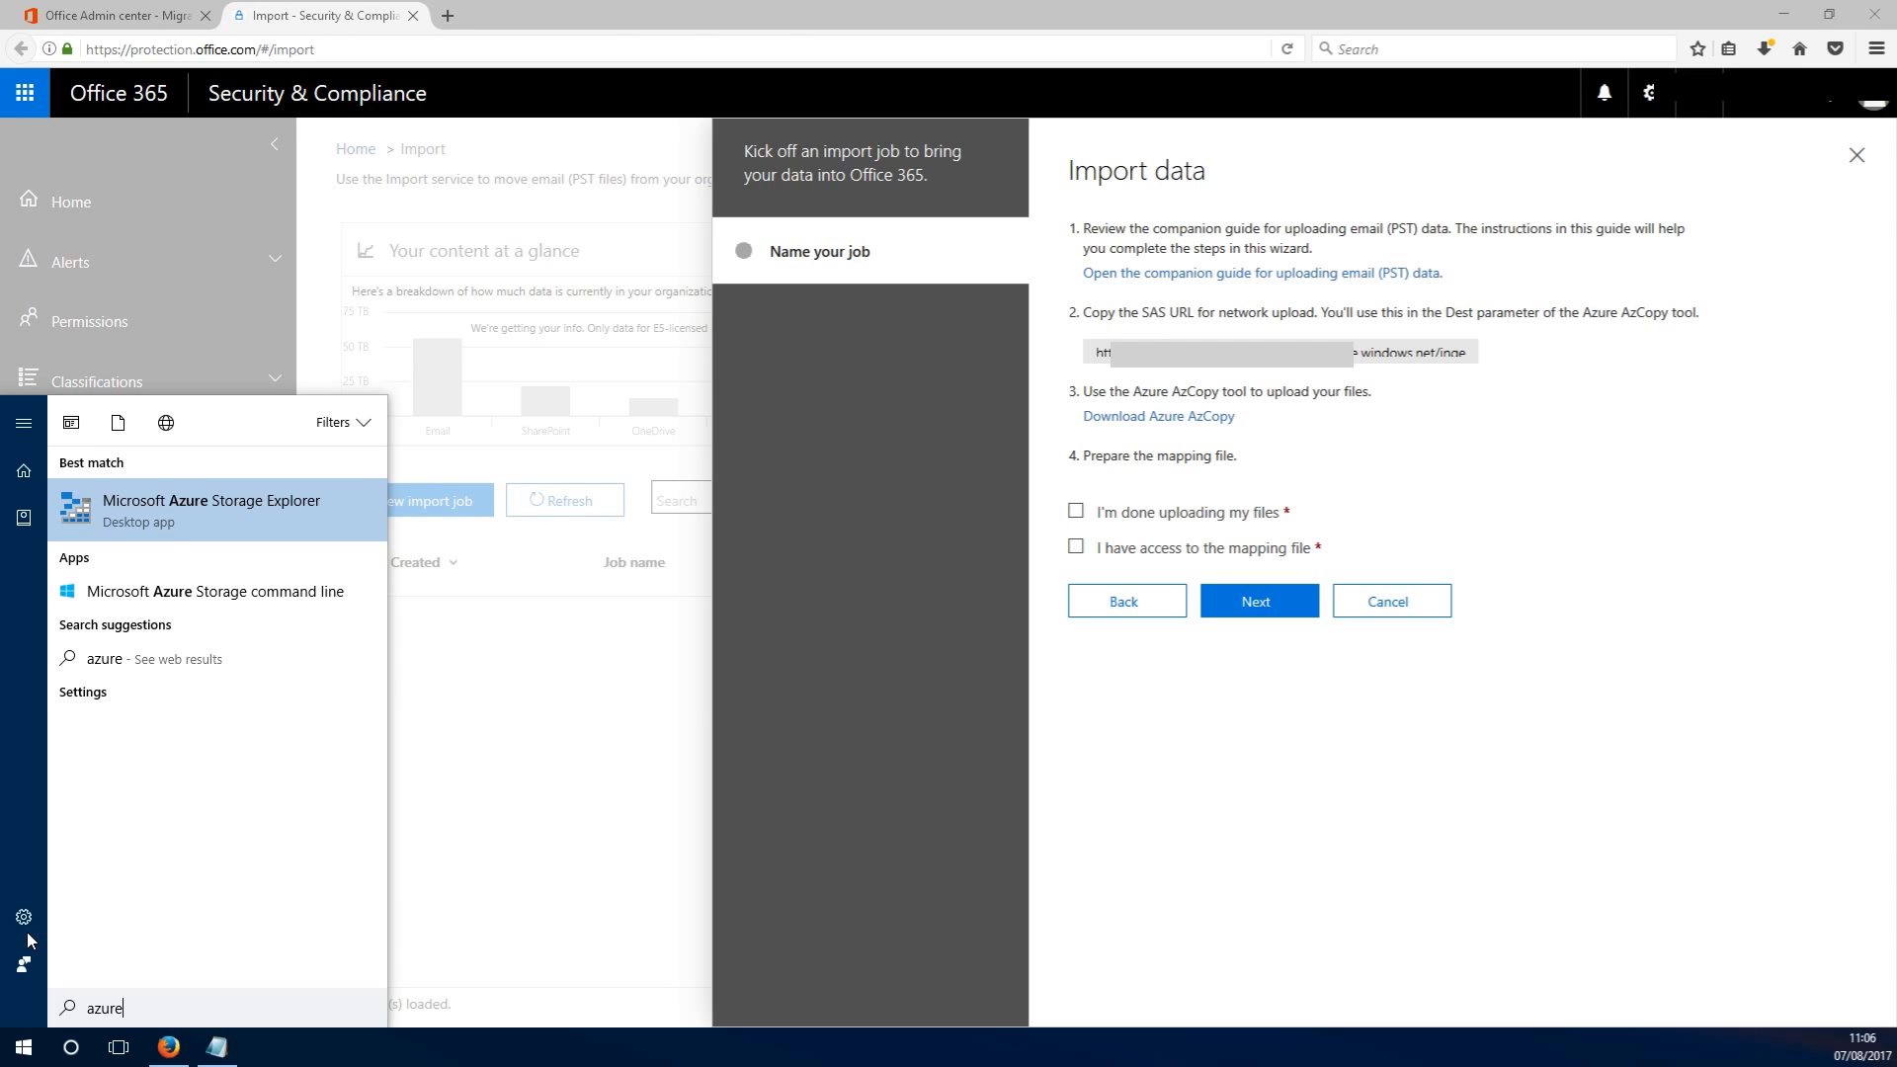
left_click(199, 511)
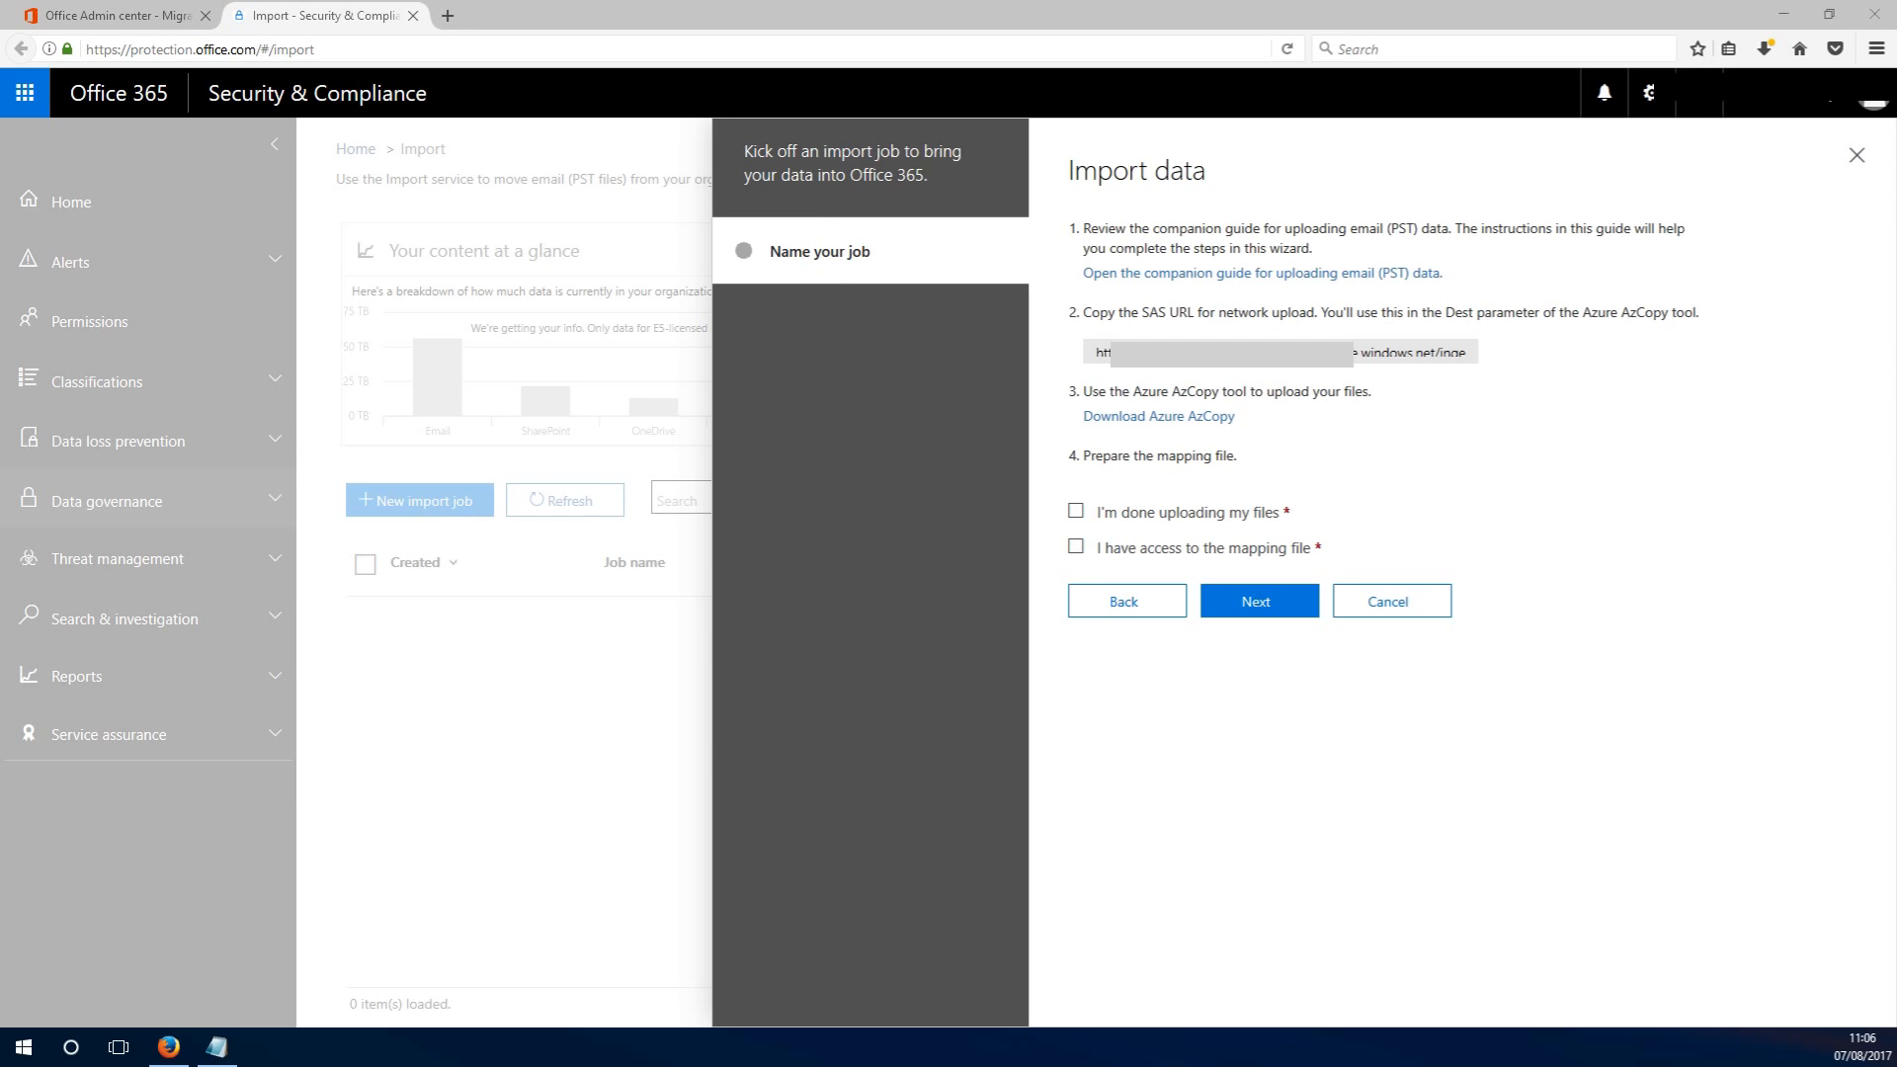
left_click_drag(335, 257, 923, 212)
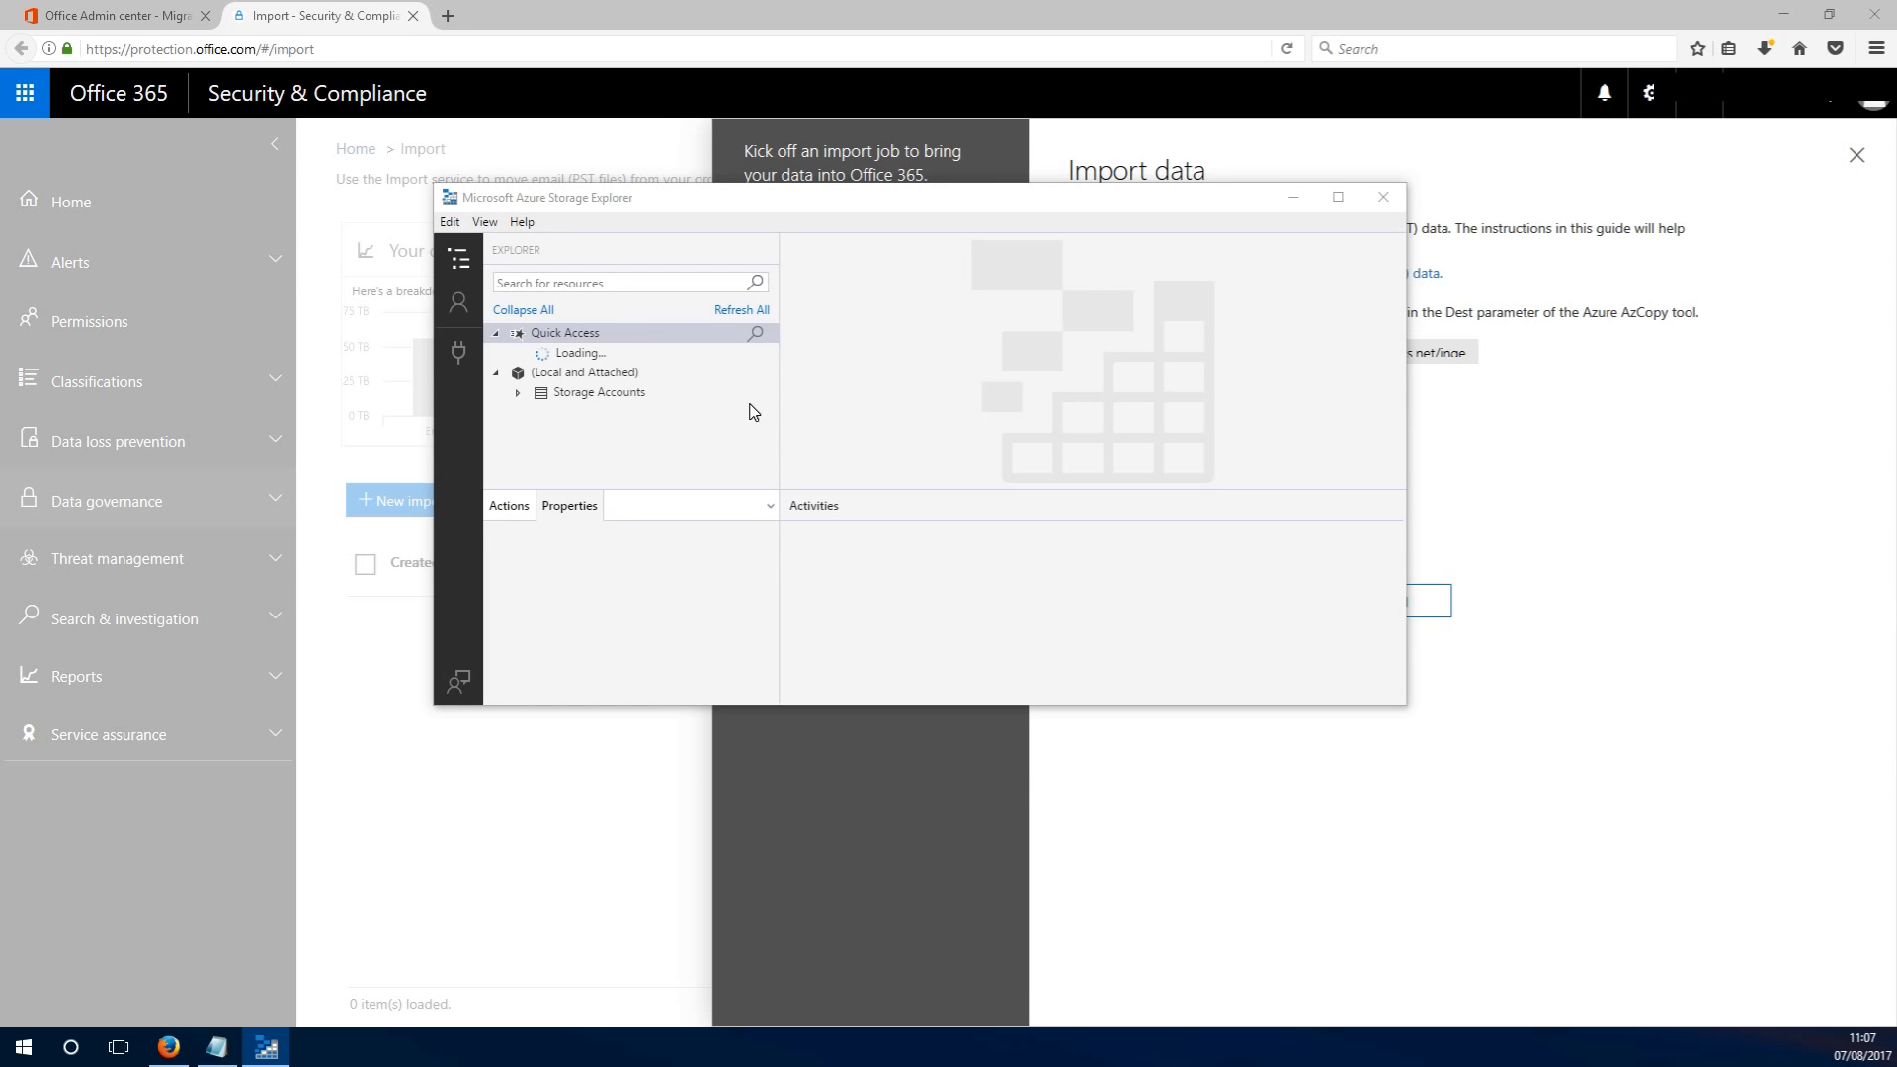
Connect to the ingestiondata blob container by pasting its shared access signature (SAS) URI, and enlarge the Storage Explorer window.
left_click(464, 350)
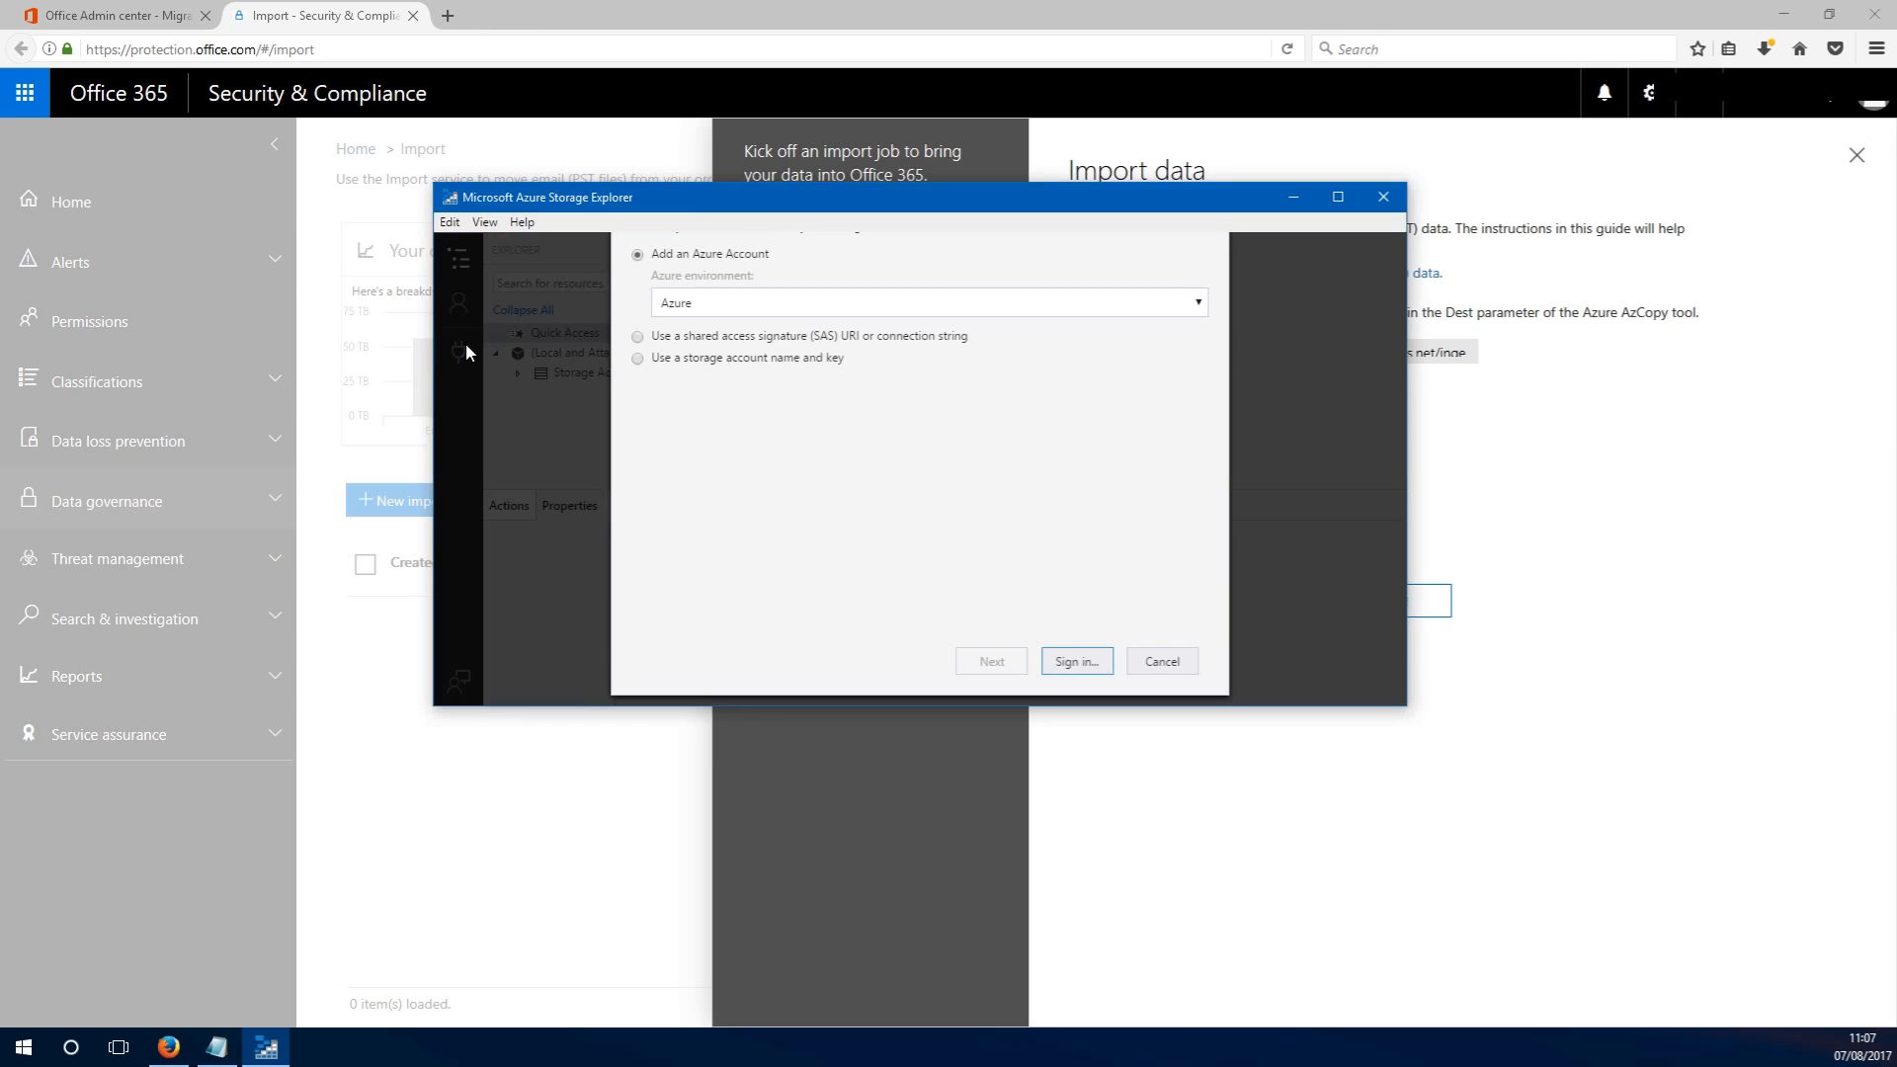
left_click(638, 337)
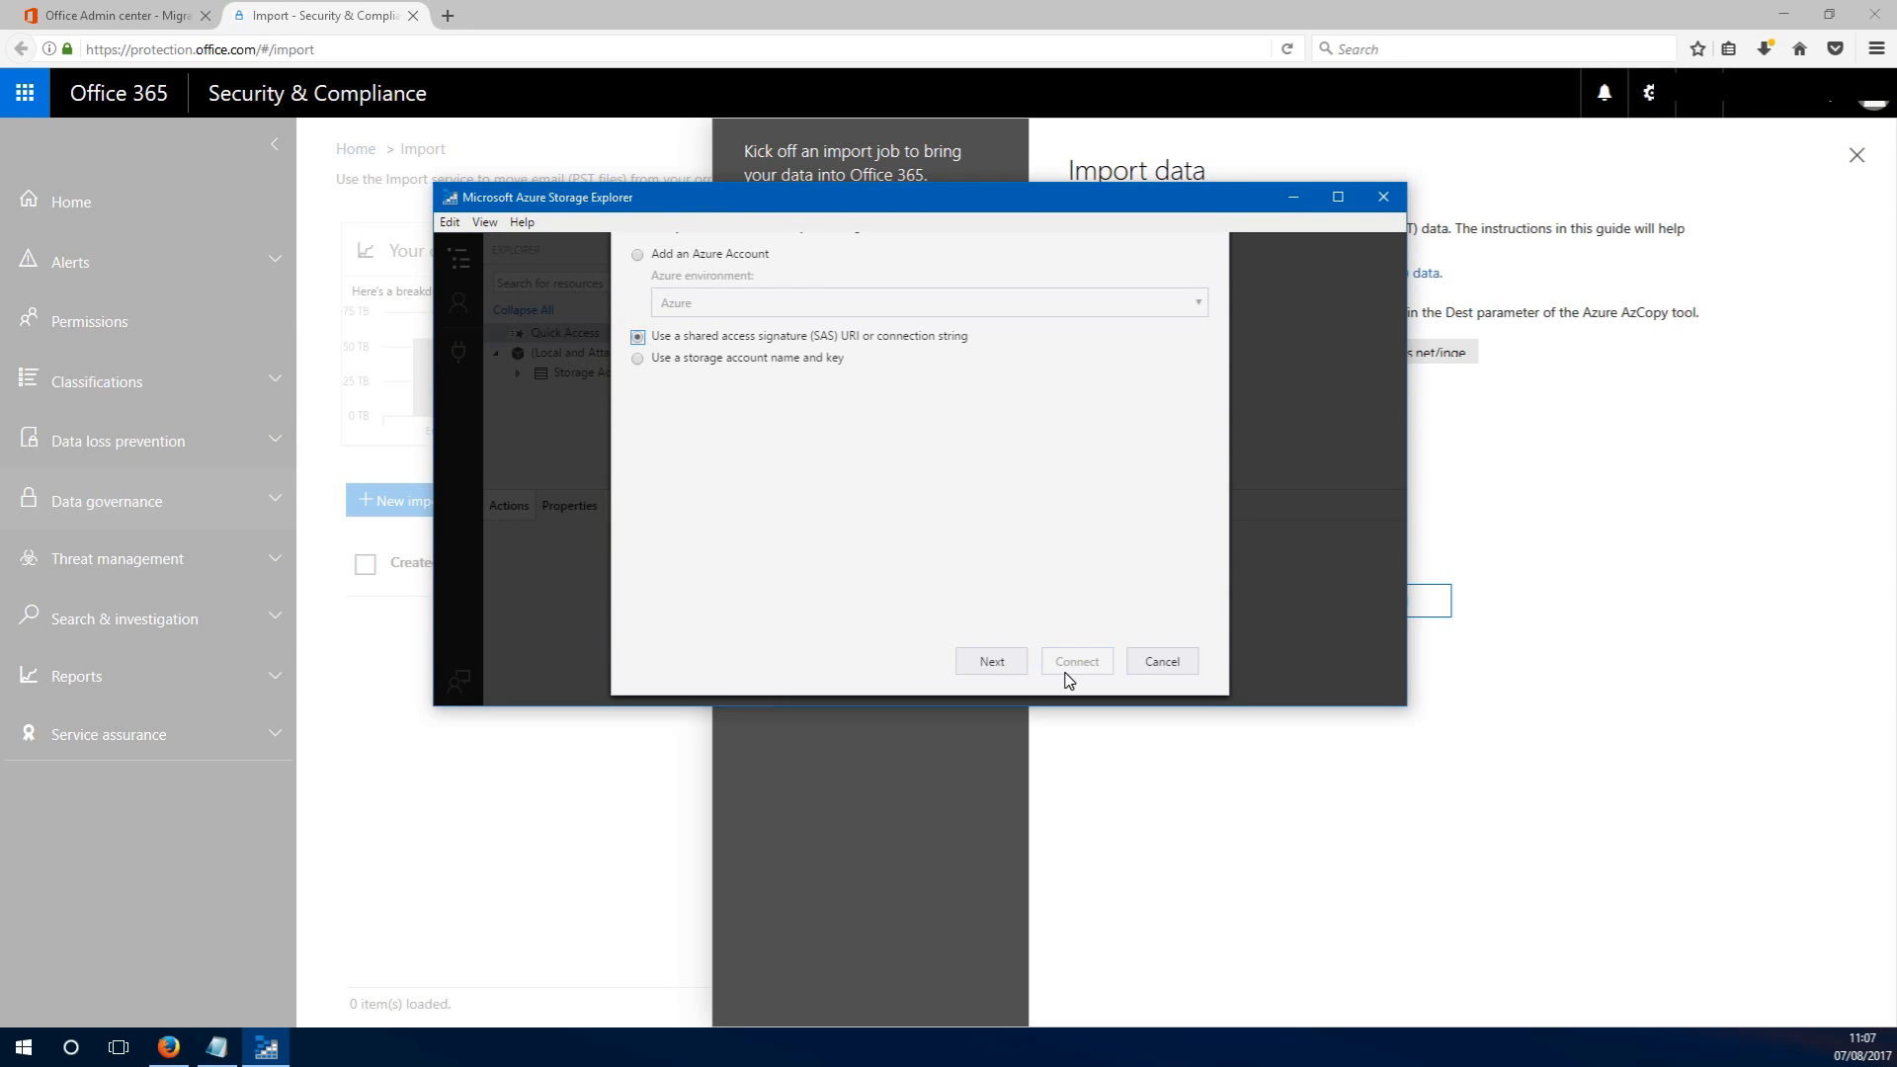
left_click(992, 662)
left_click(638, 372)
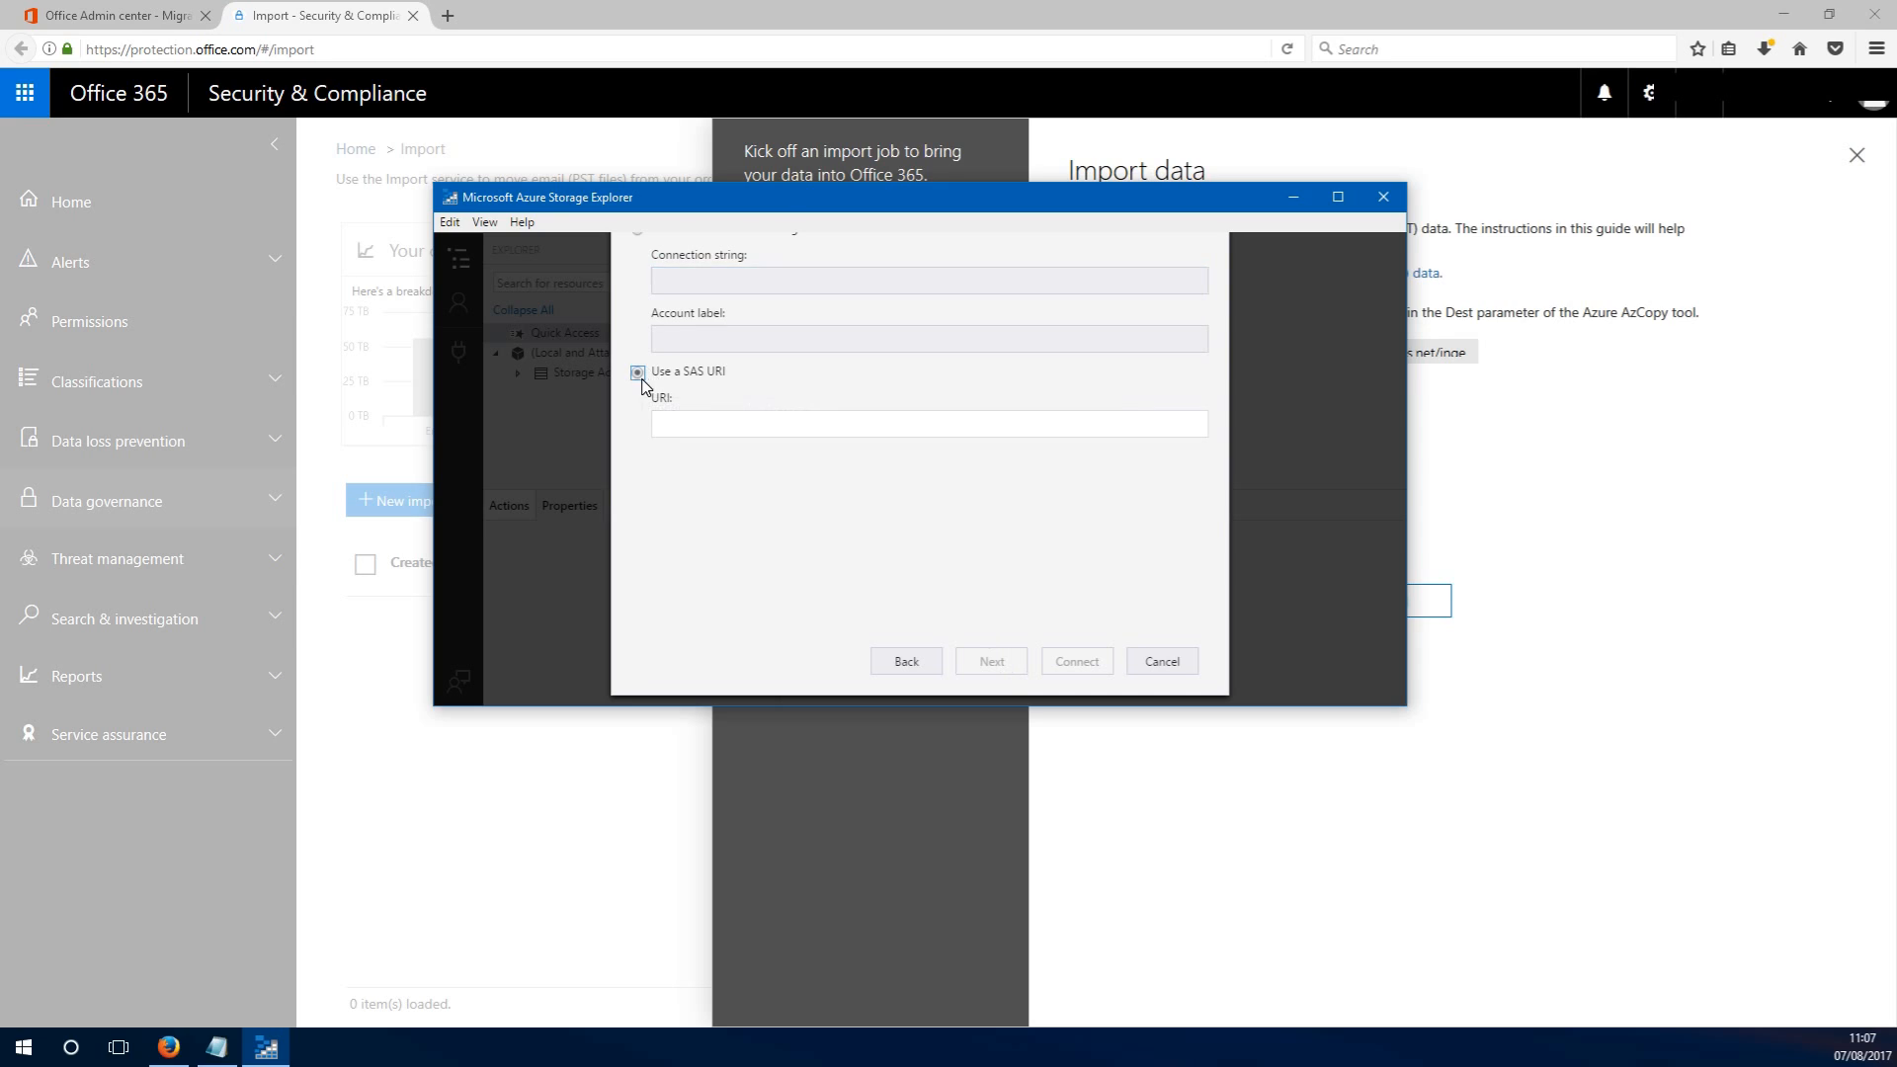
left_click(681, 424)
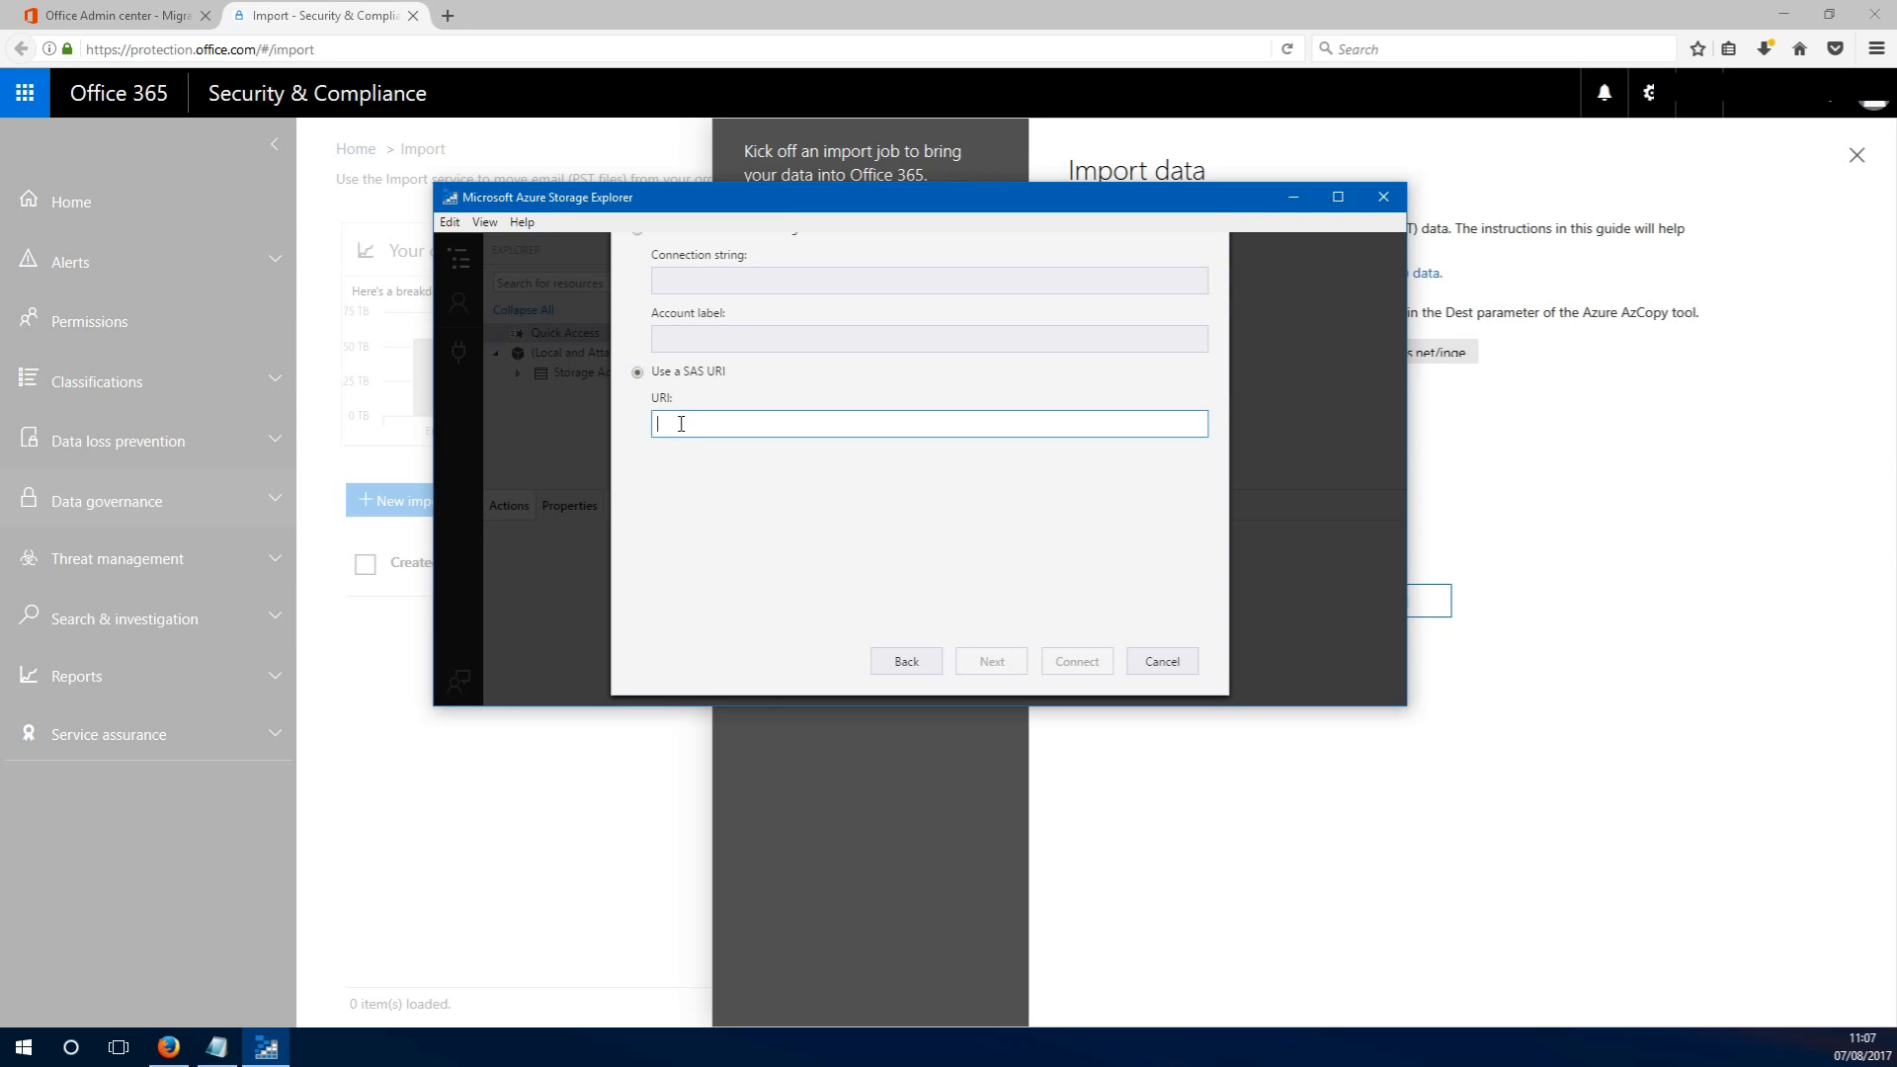
key("ctrl+v")
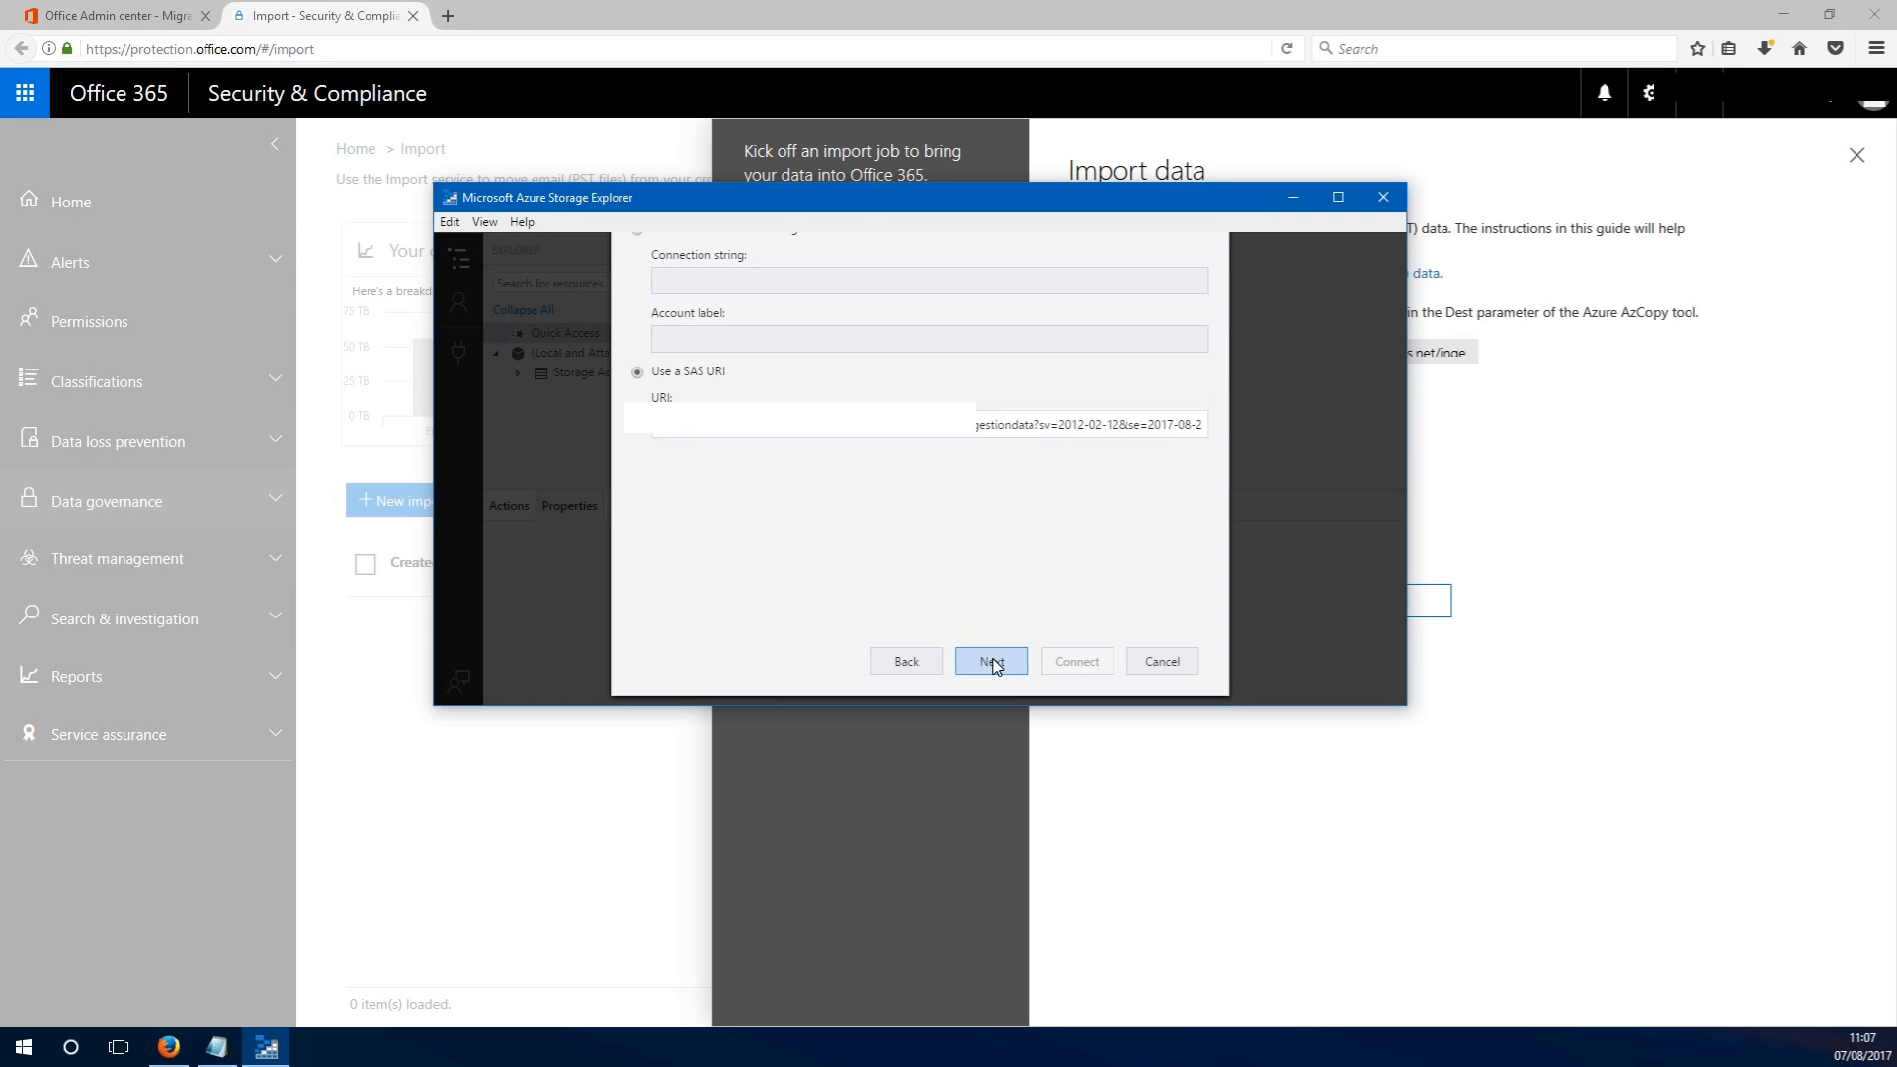
left_click(992, 661)
left_click(1077, 661)
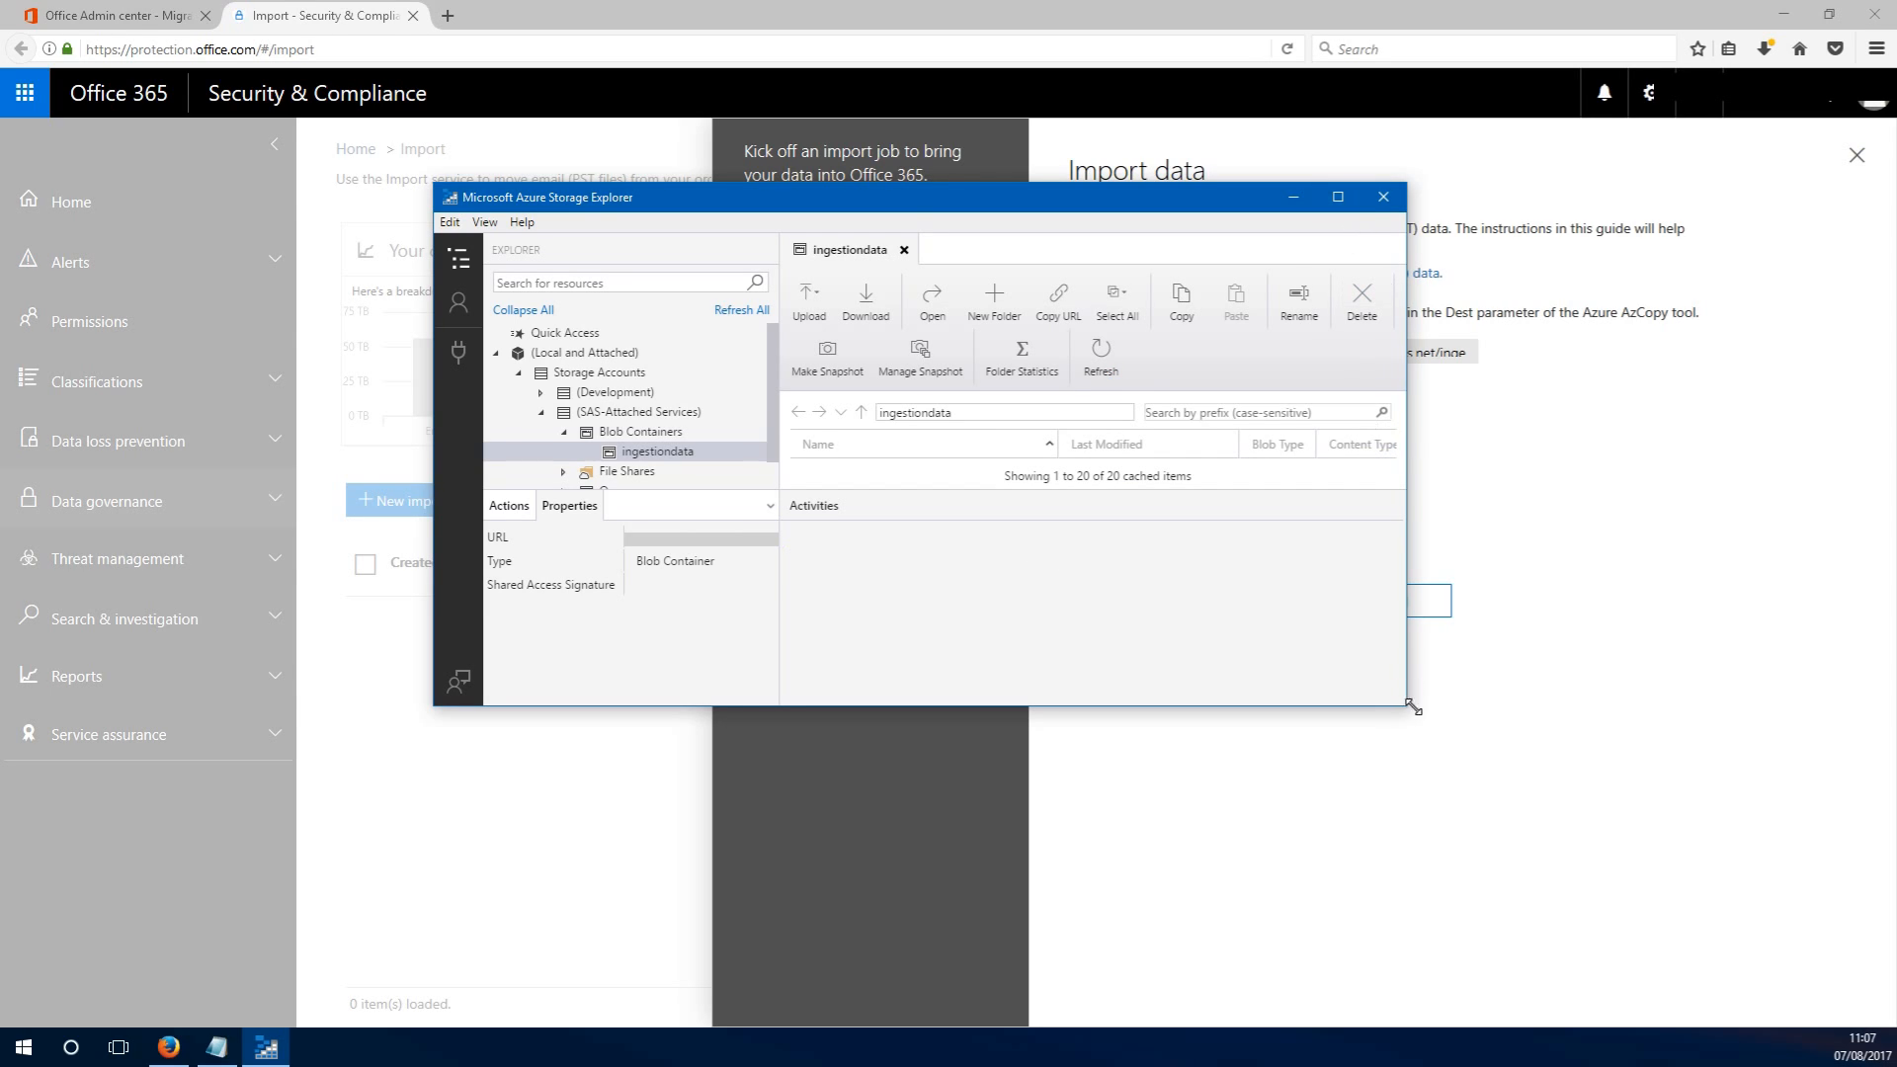
left_click_drag(1405, 705, 1676, 985)
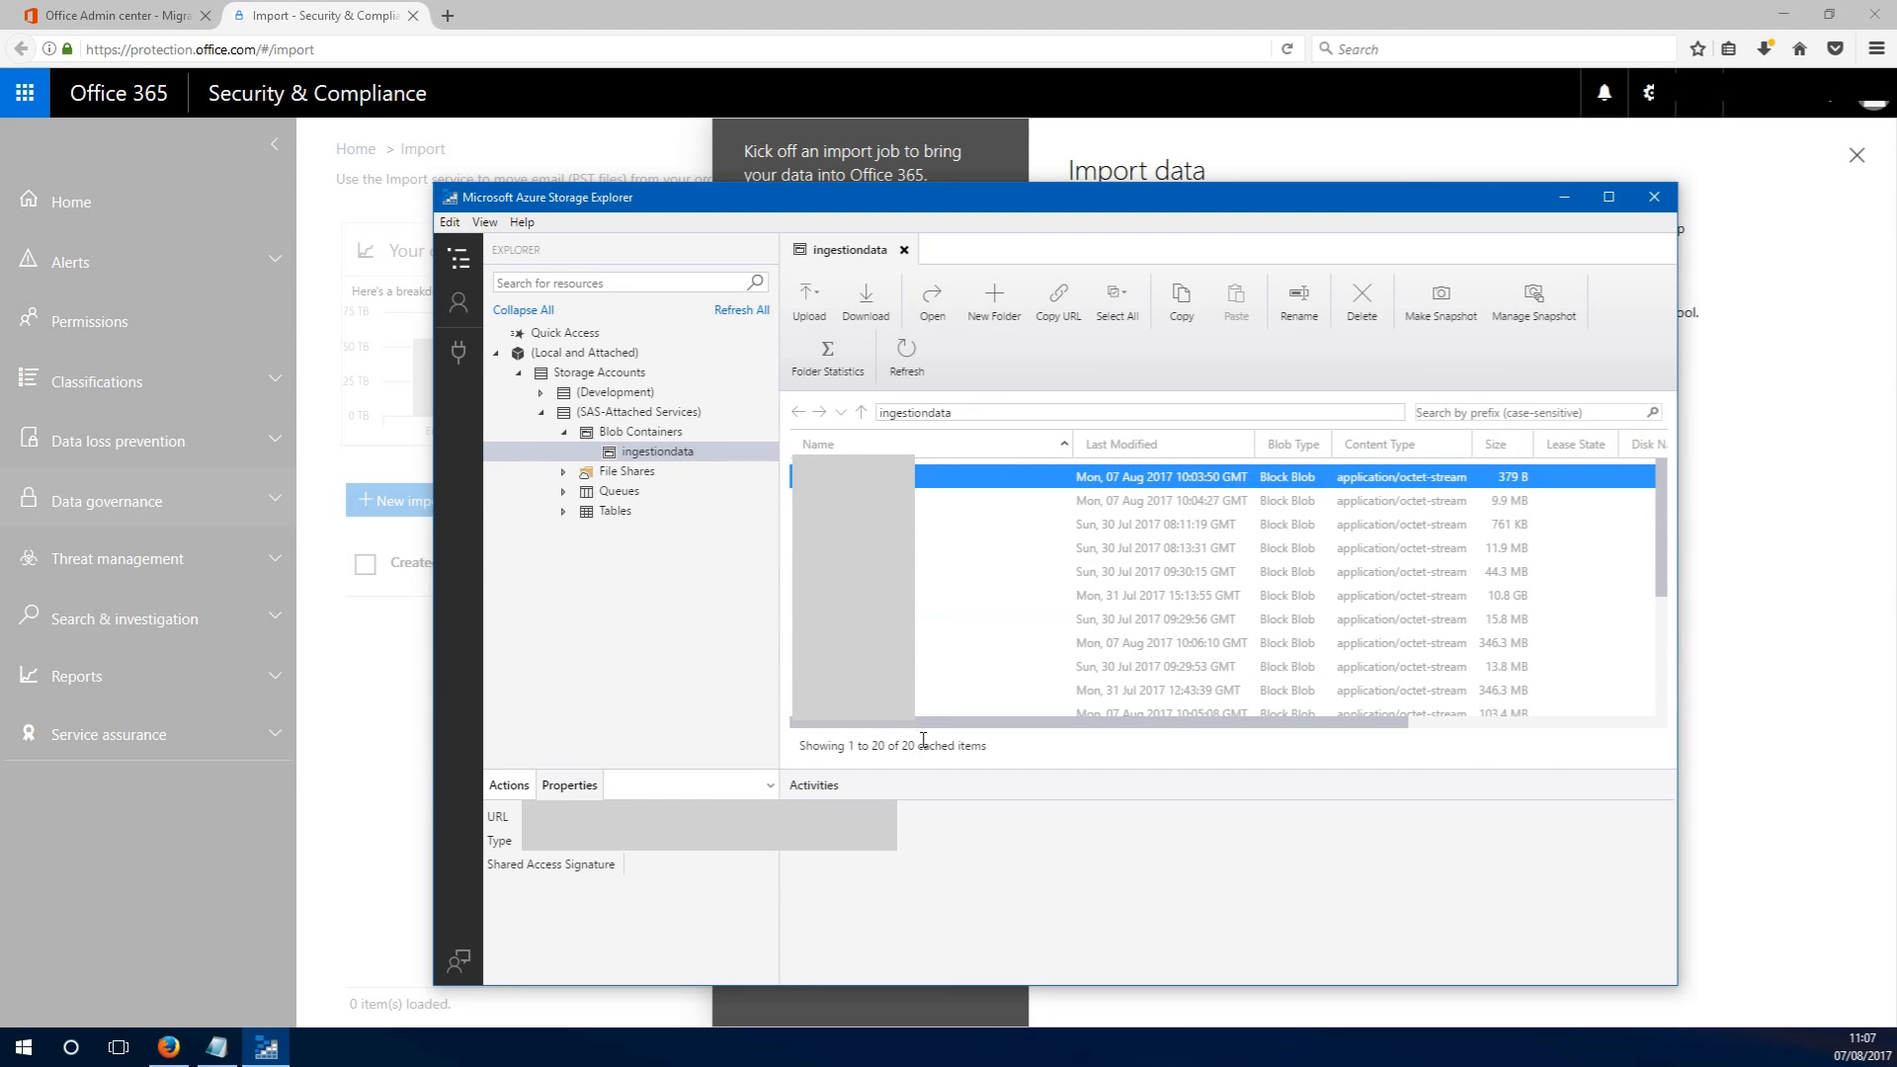
Detach the ingestiondata blob container from the SAS-attached services, confirm the removal, and close Storage Explorer.
right_click(681, 455)
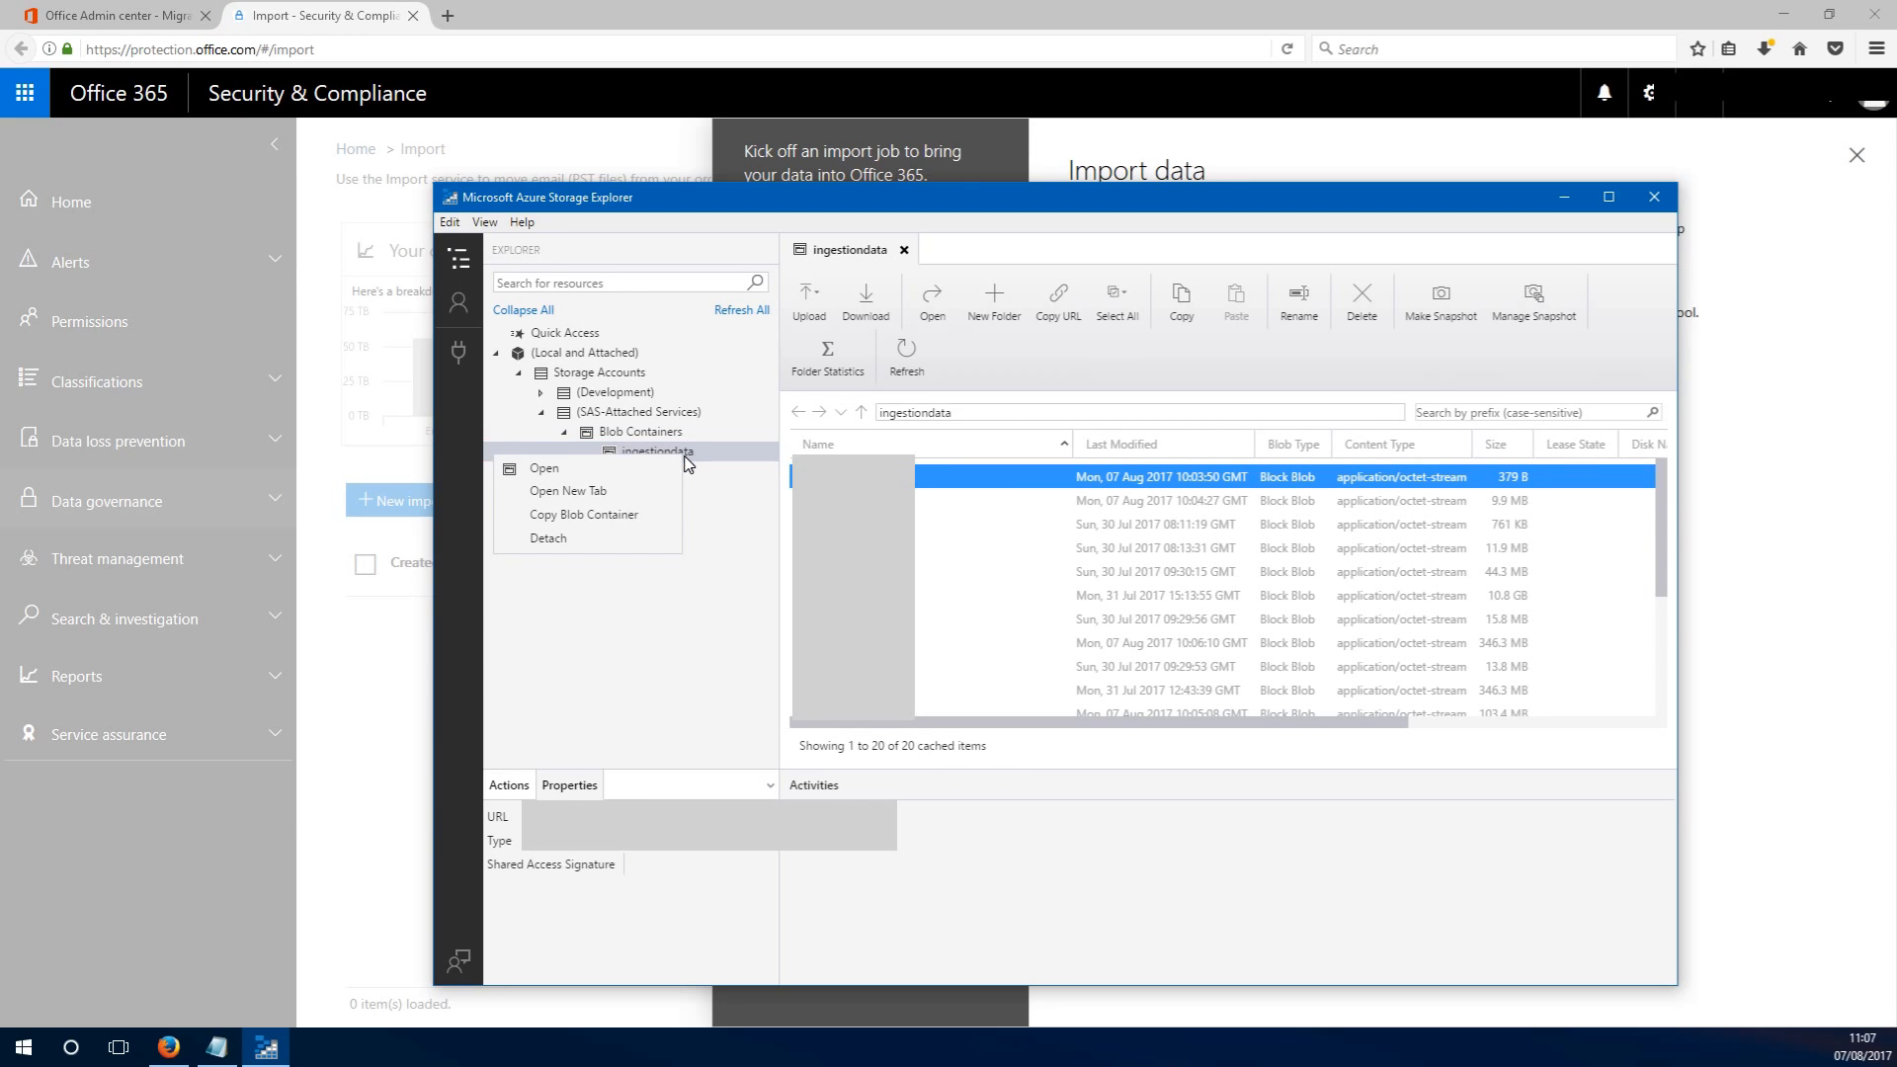
left_click(625, 537)
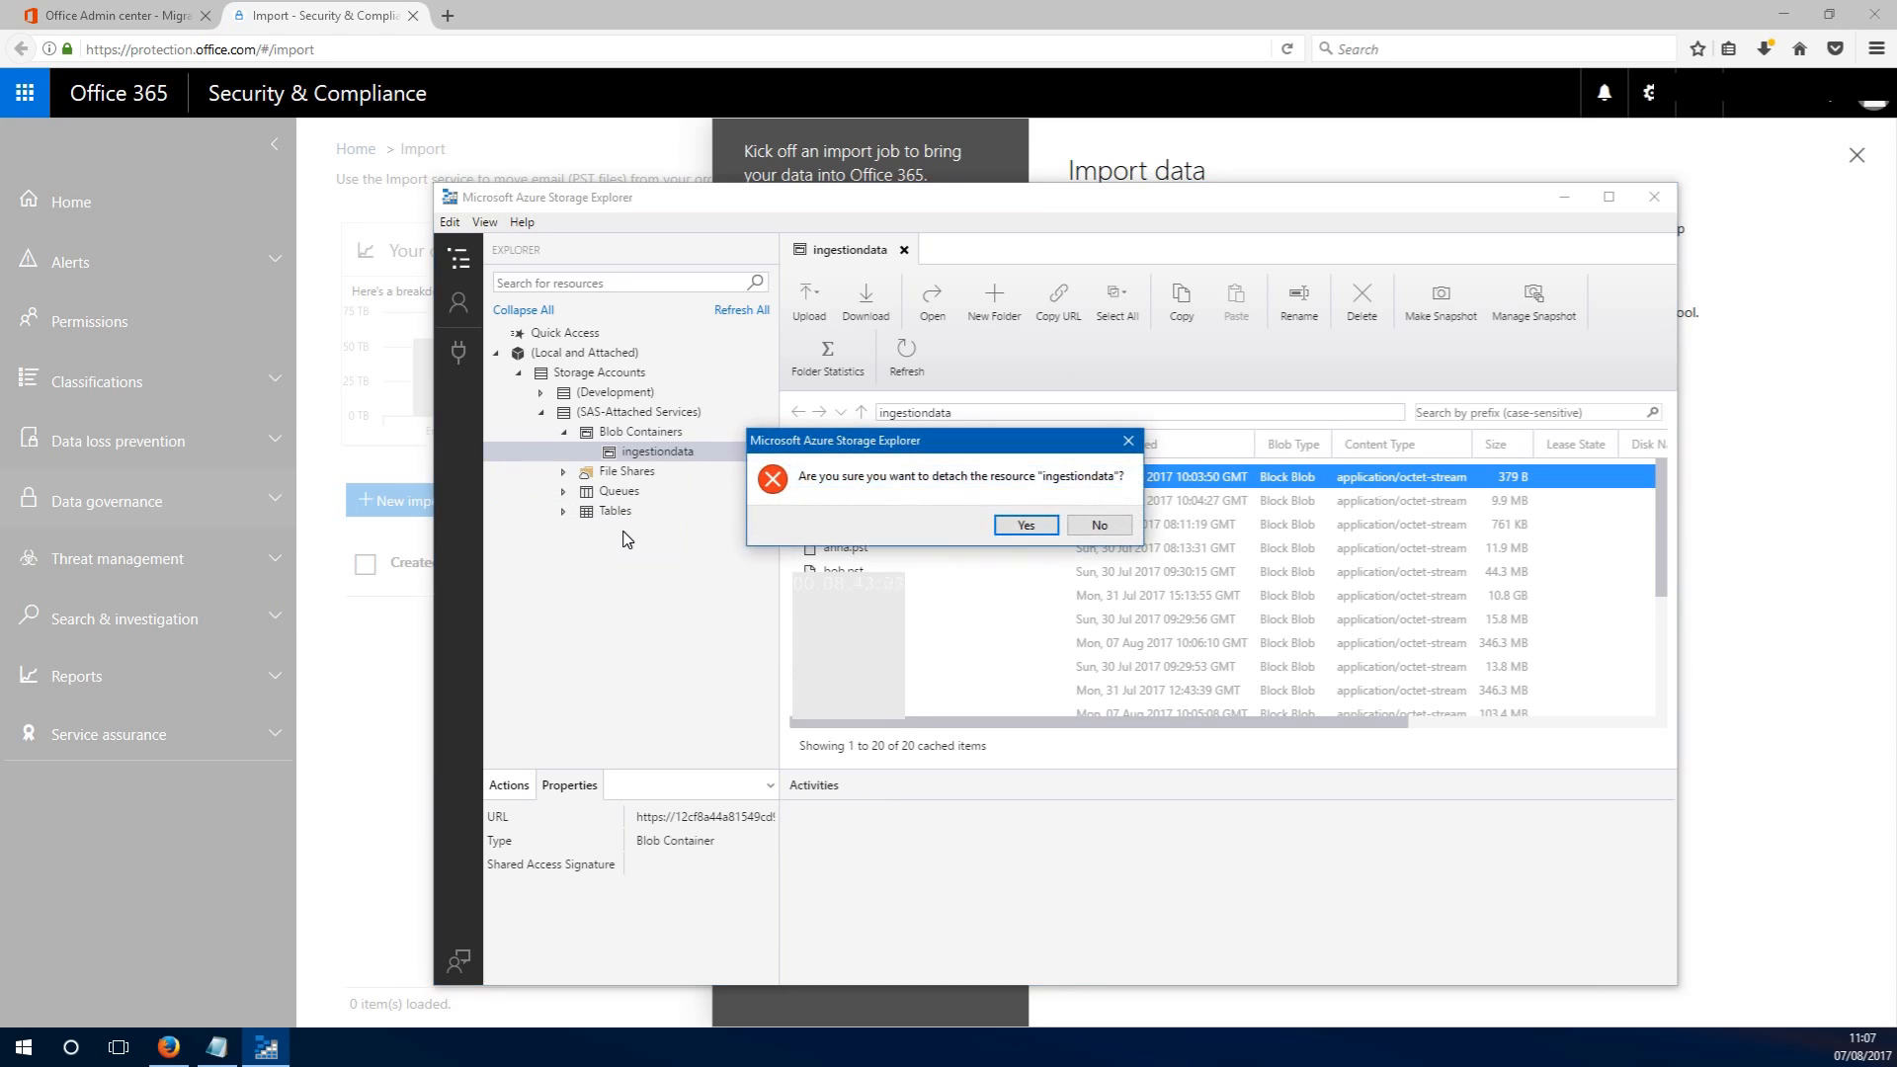
left_click(1025, 525)
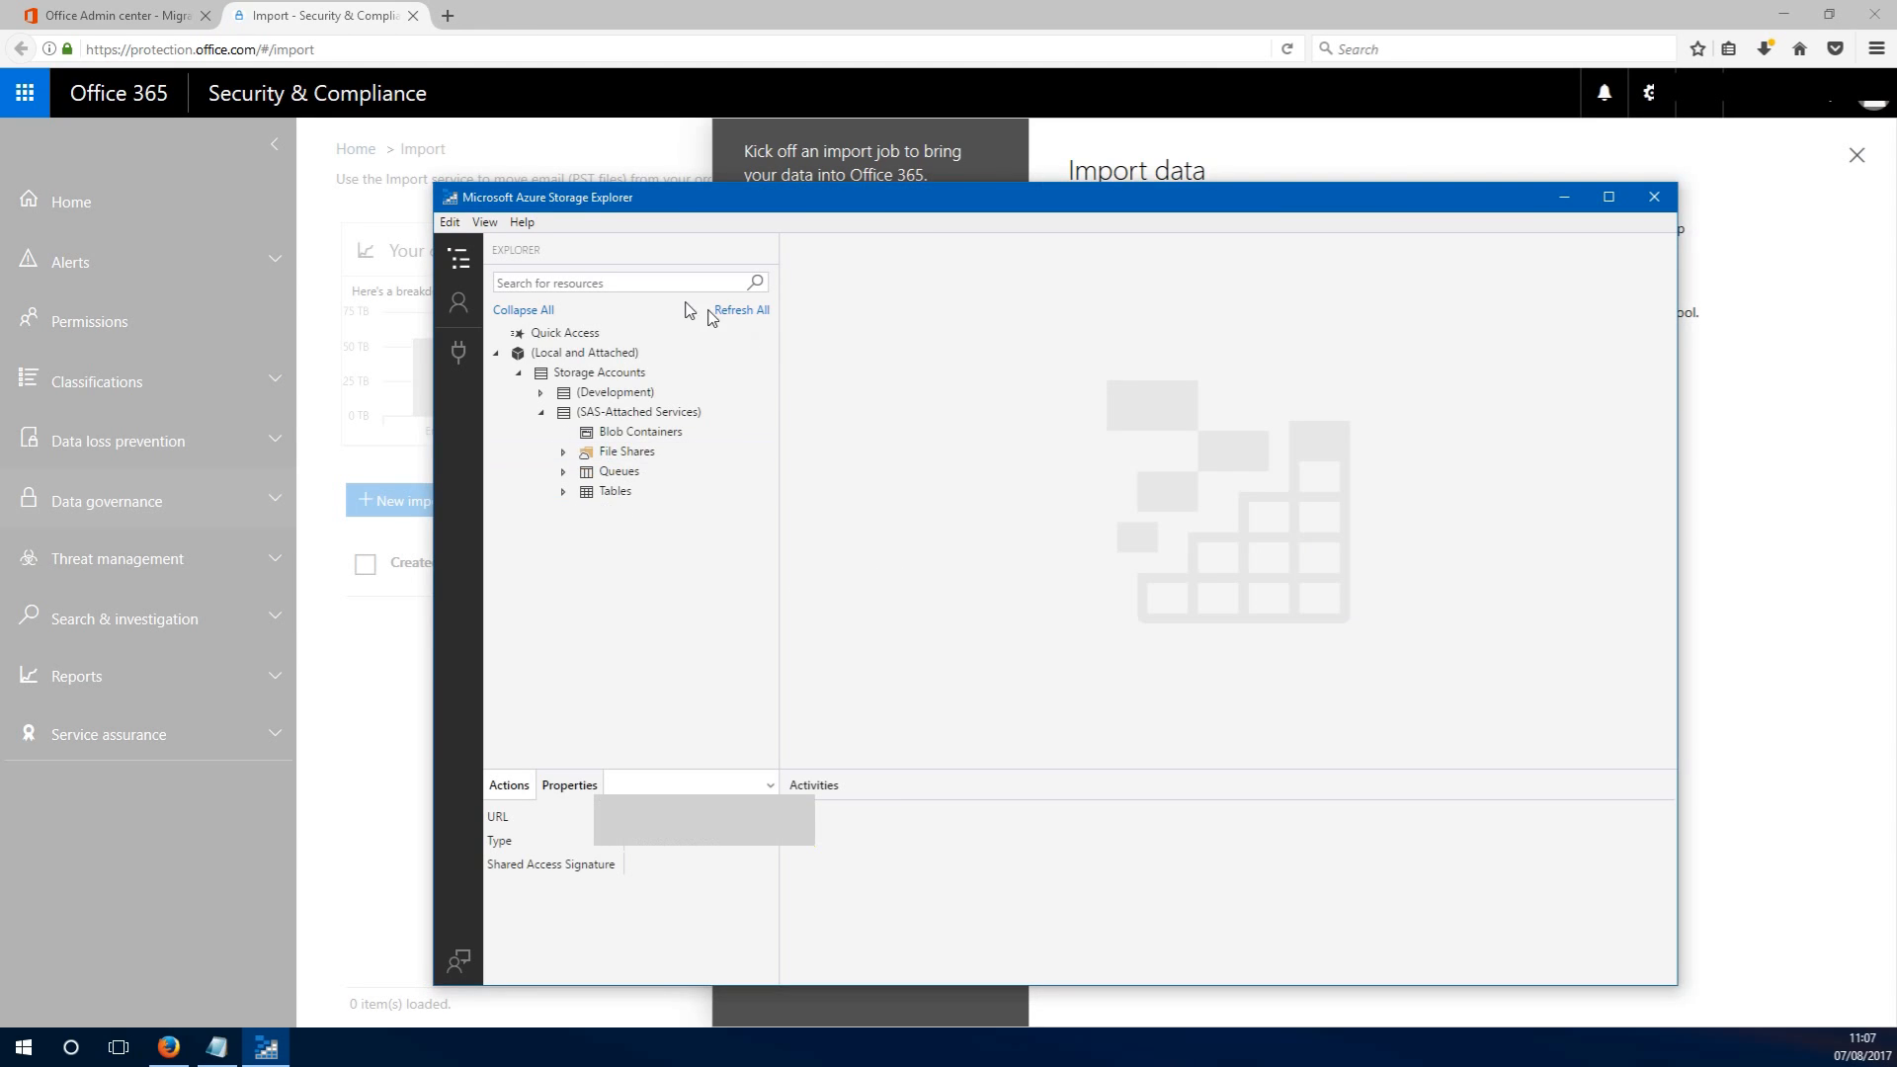
left_click(450, 222)
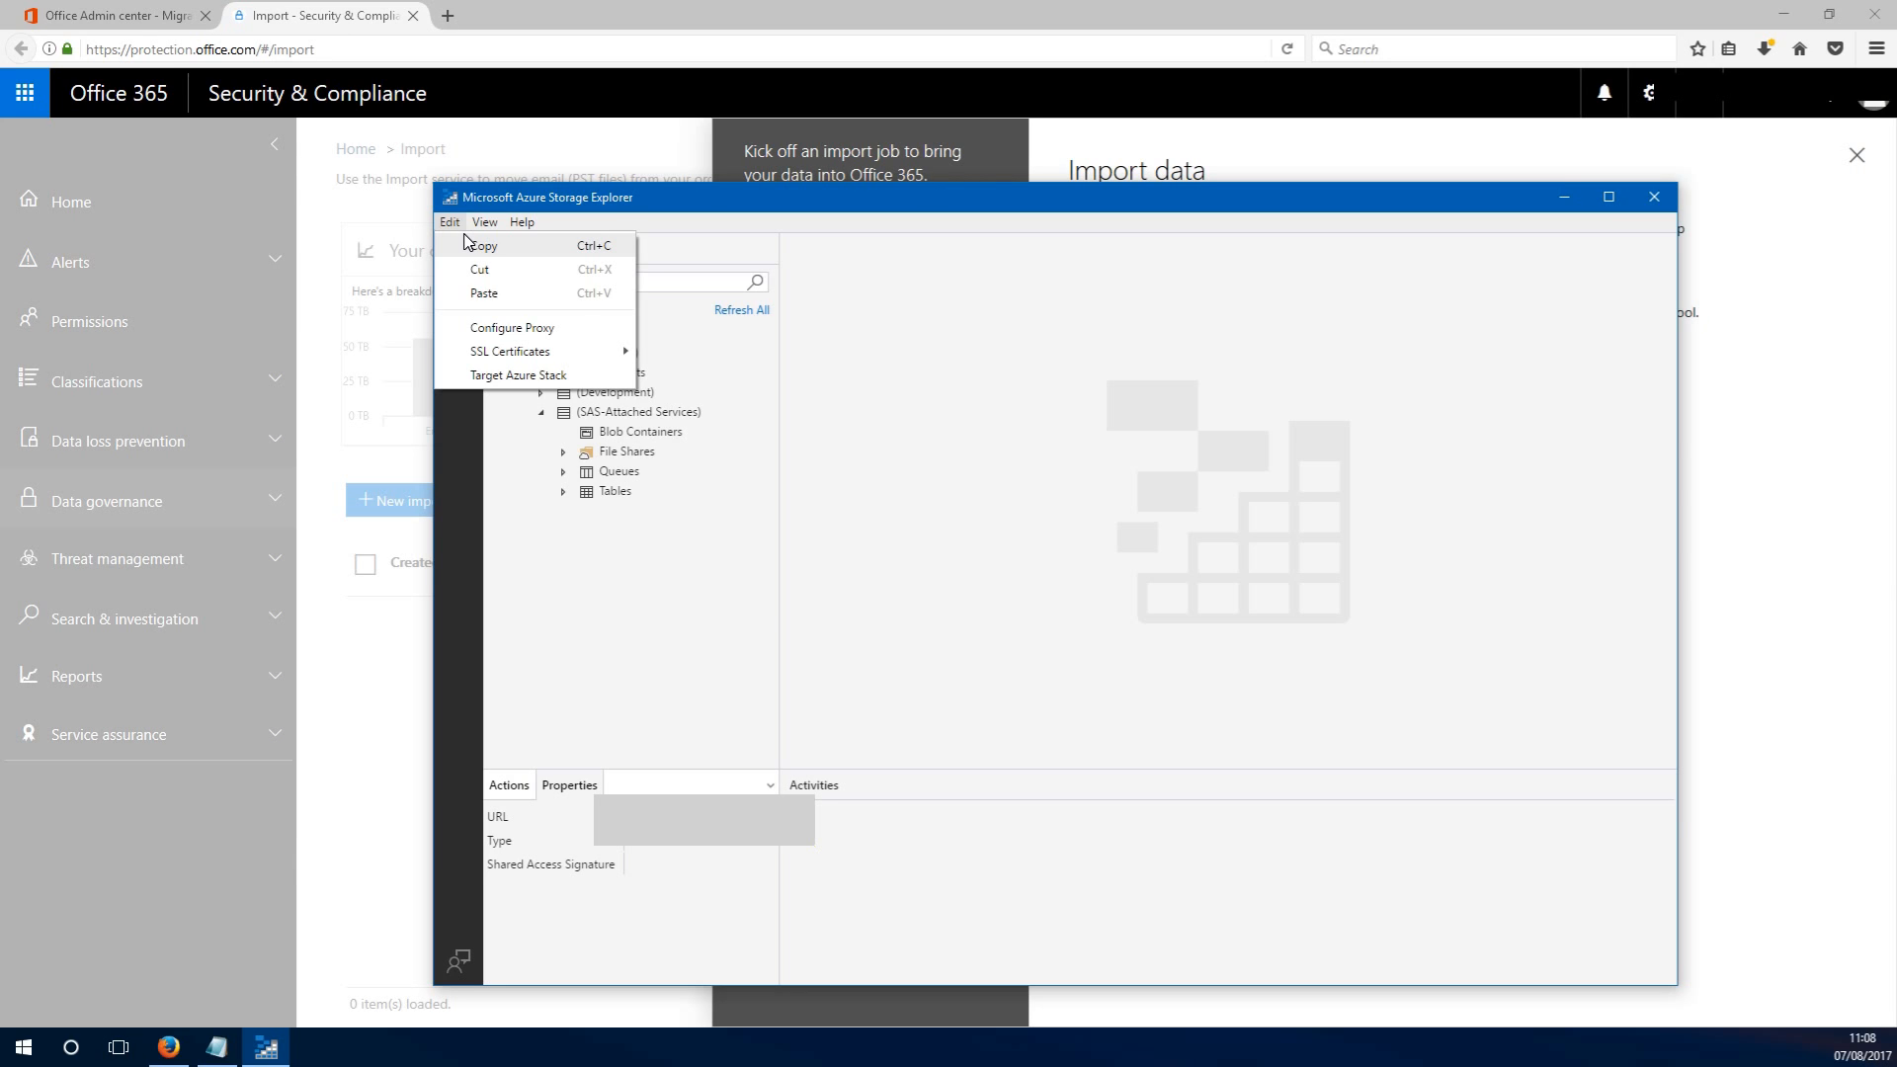
left_click(451, 201)
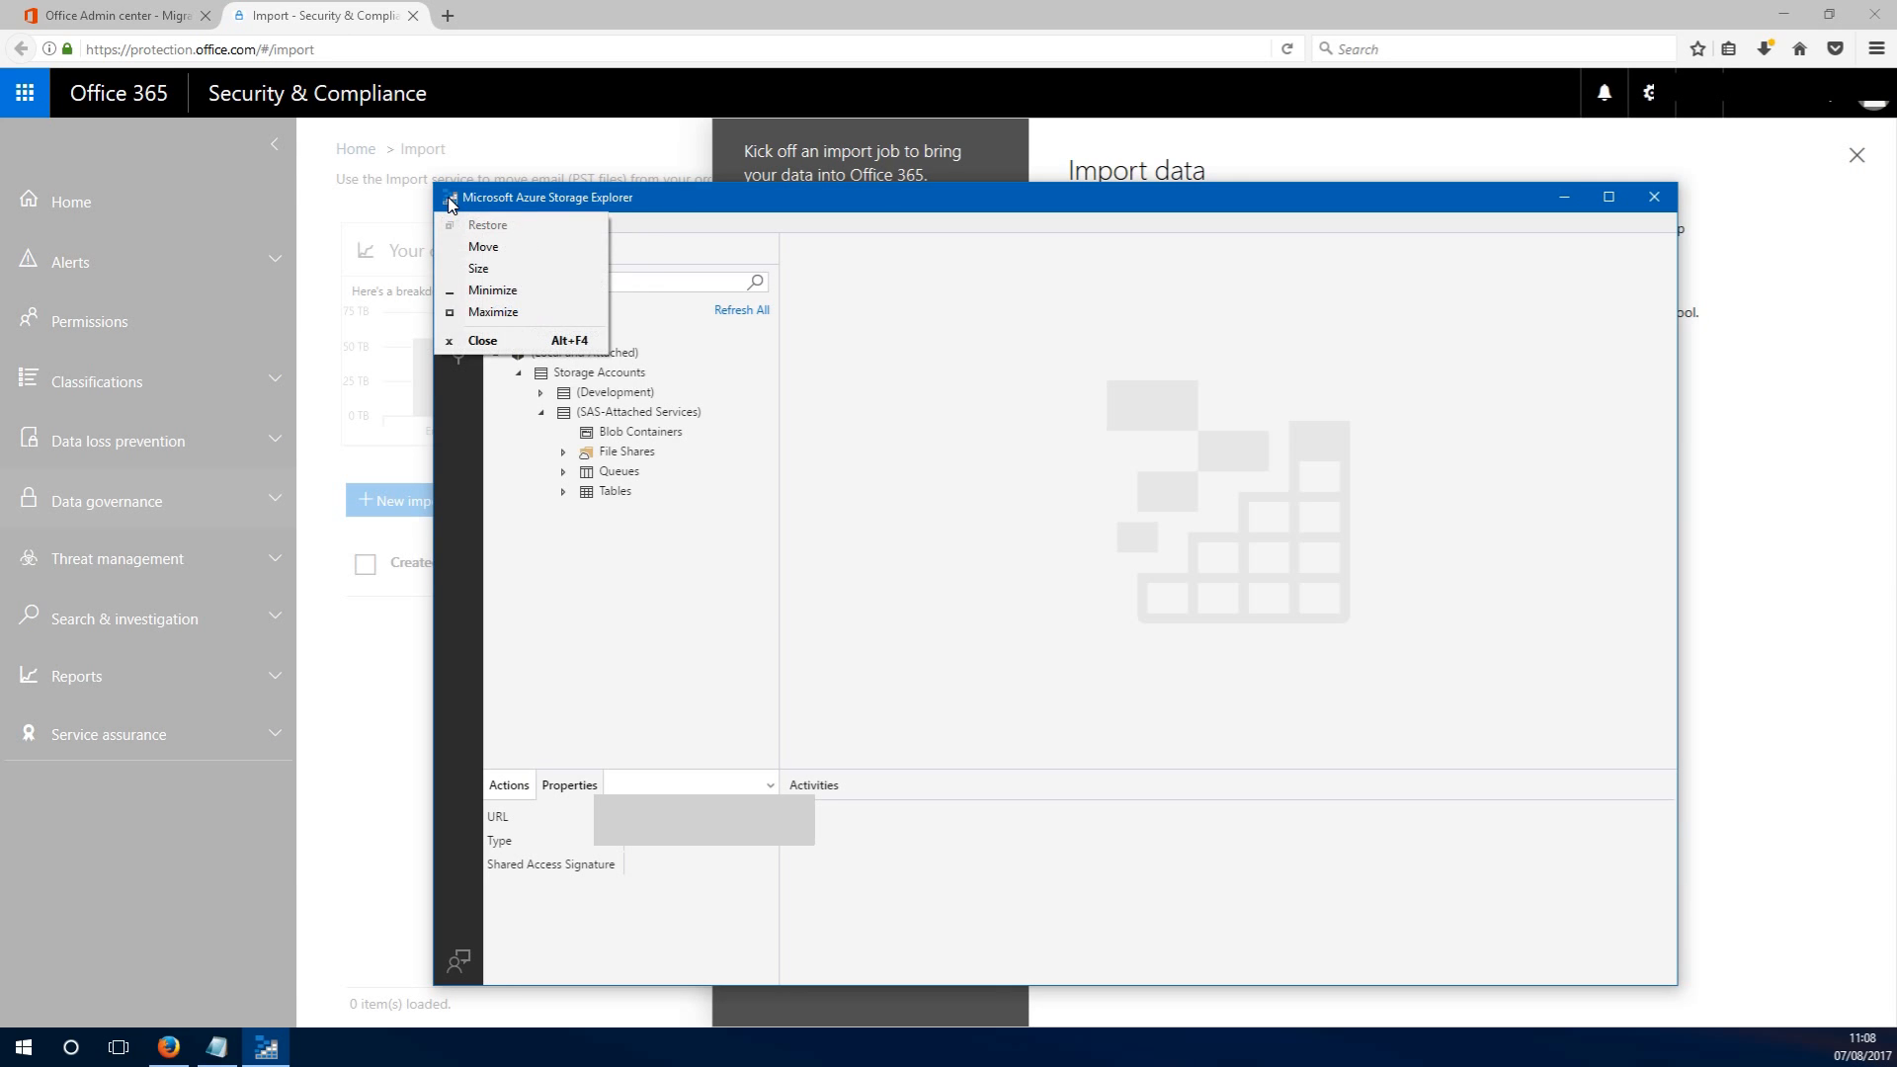
left_click(474, 340)
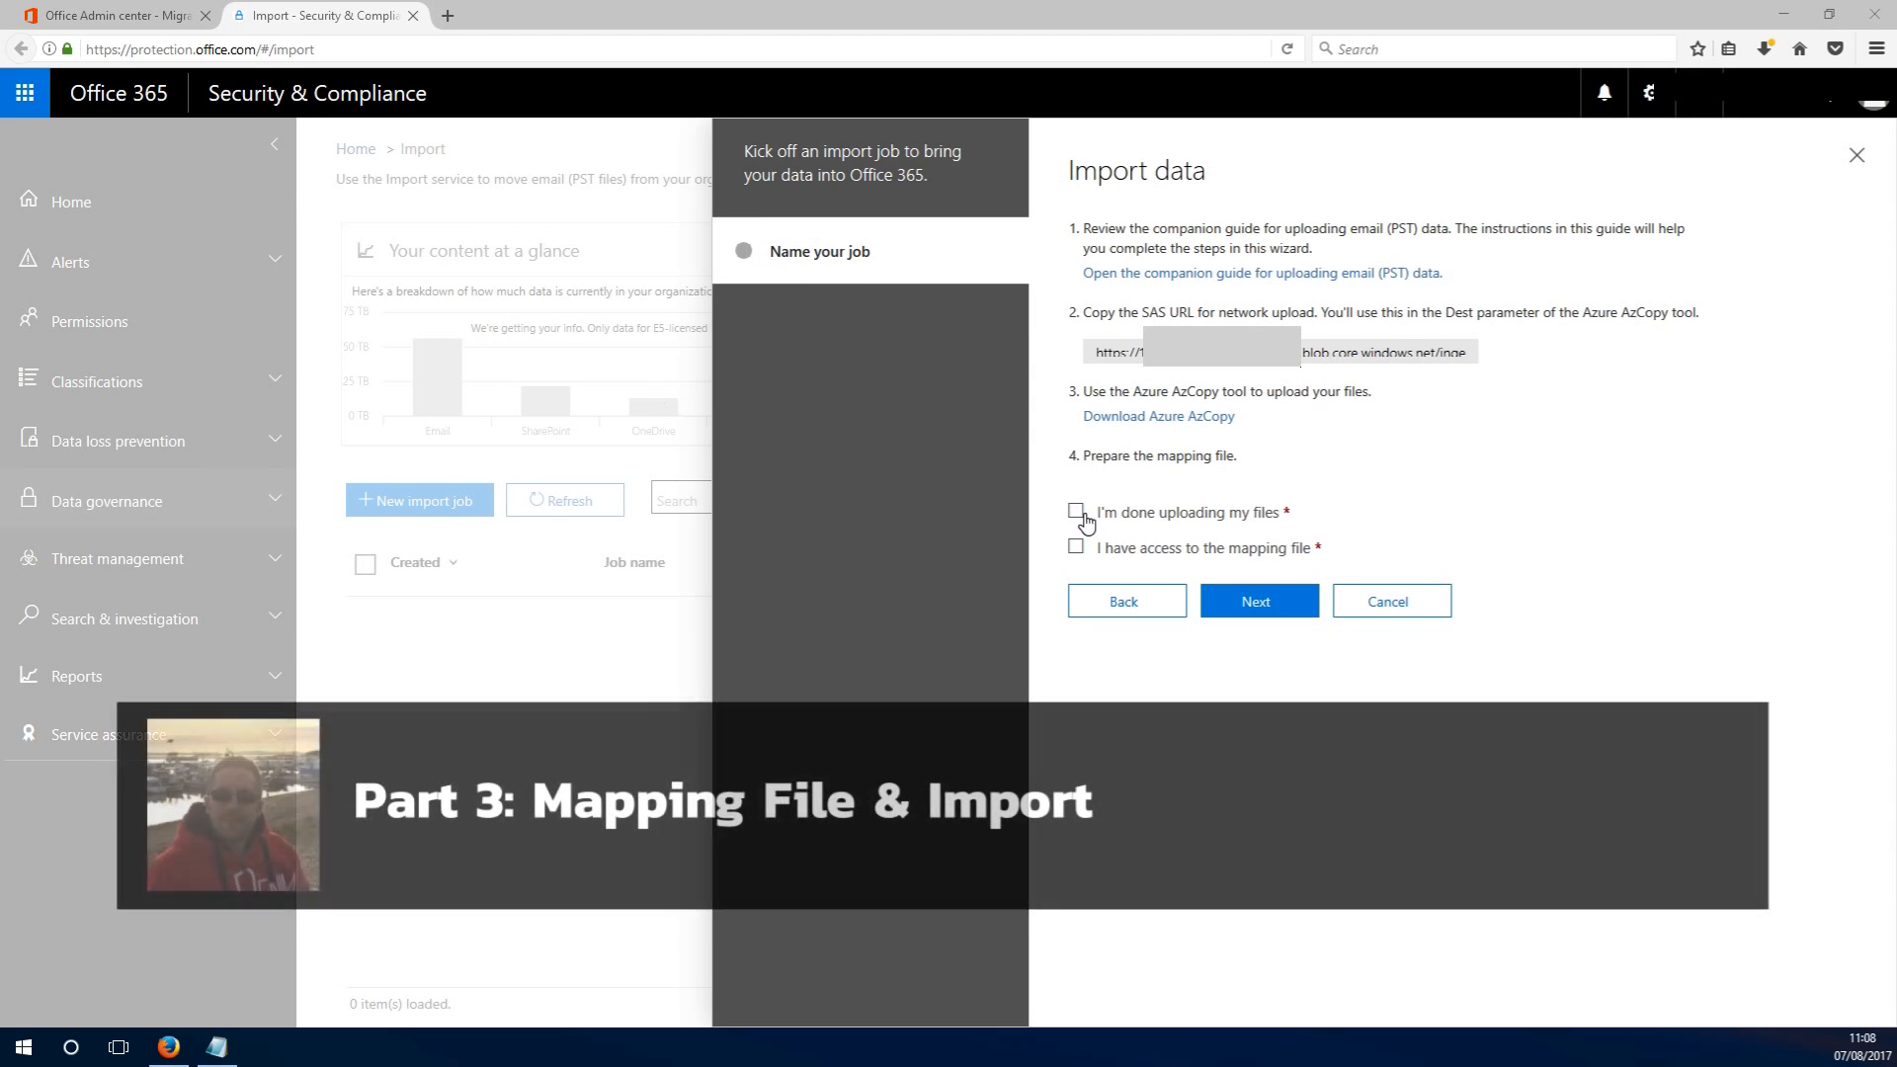
Confirm that the files are uploaded and the mapping file is accessible, and continue to the mapping file selection.
left_click(1077, 513)
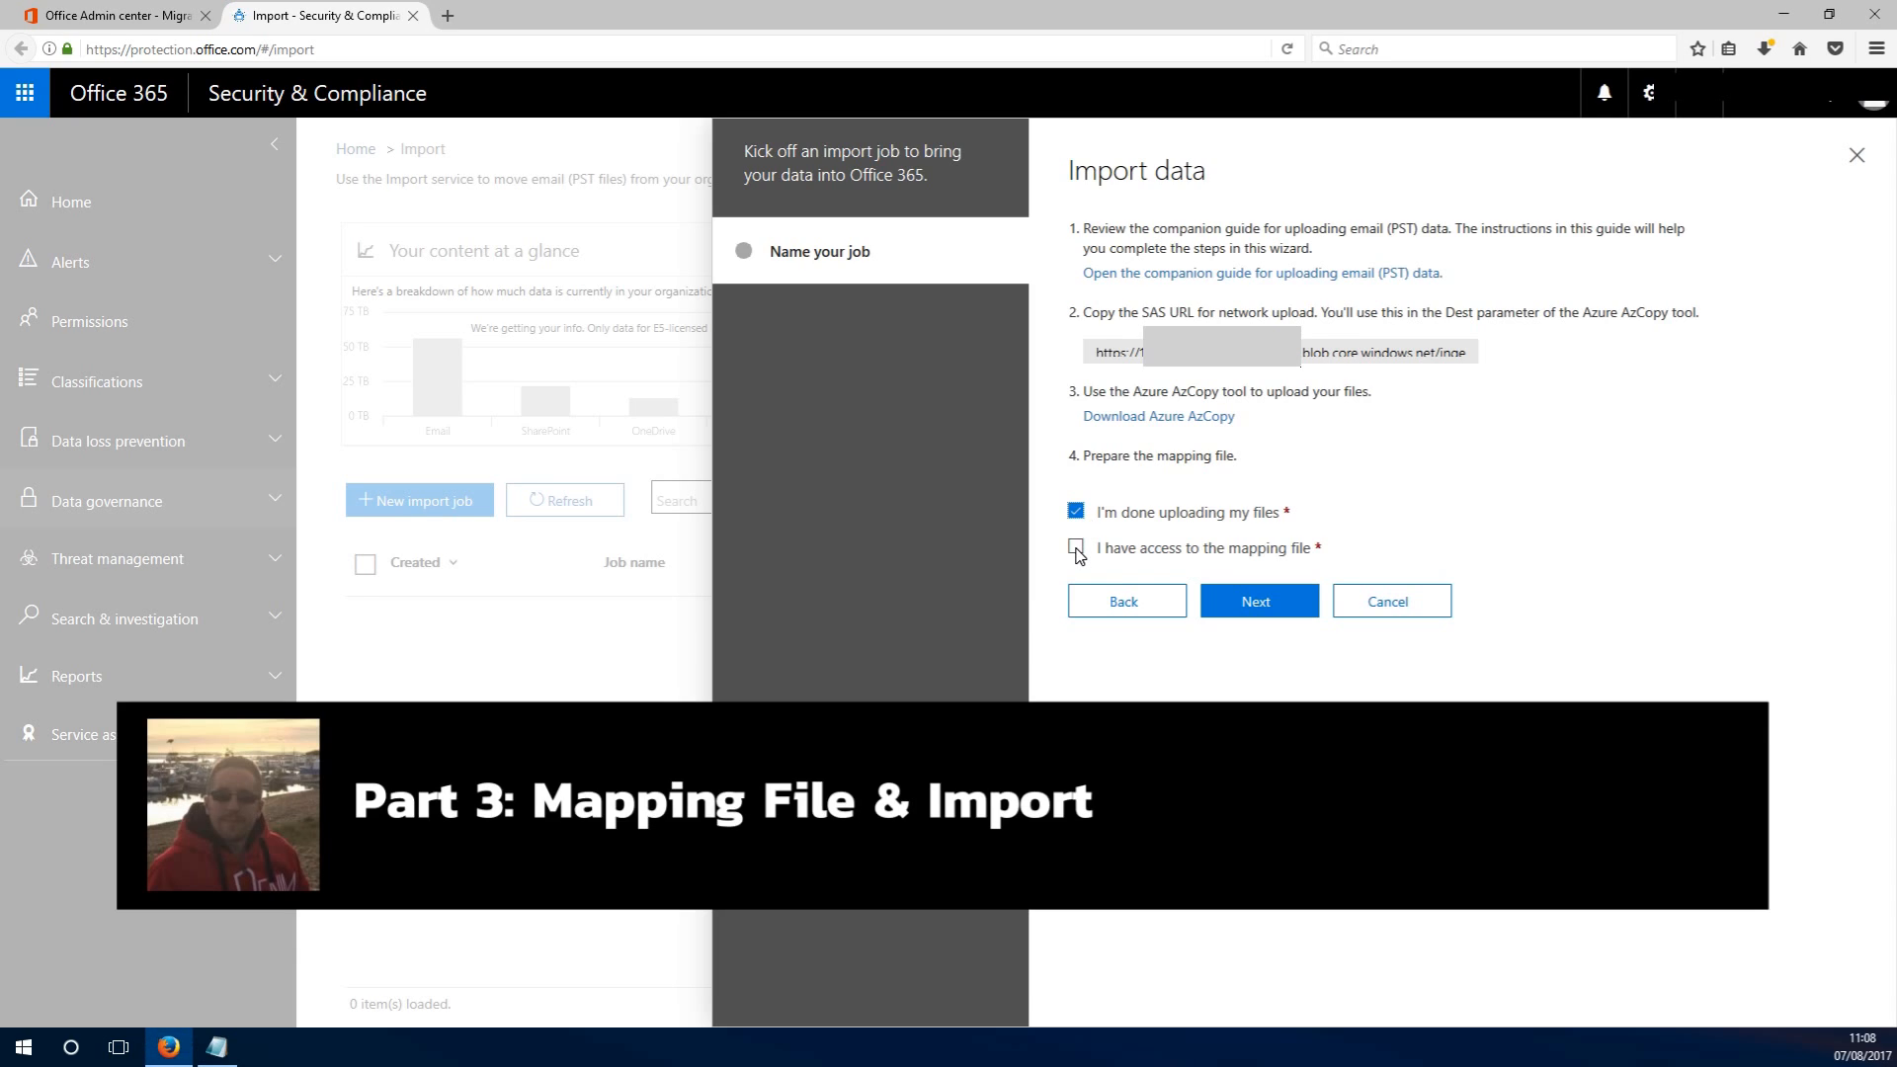
left_click(1076, 548)
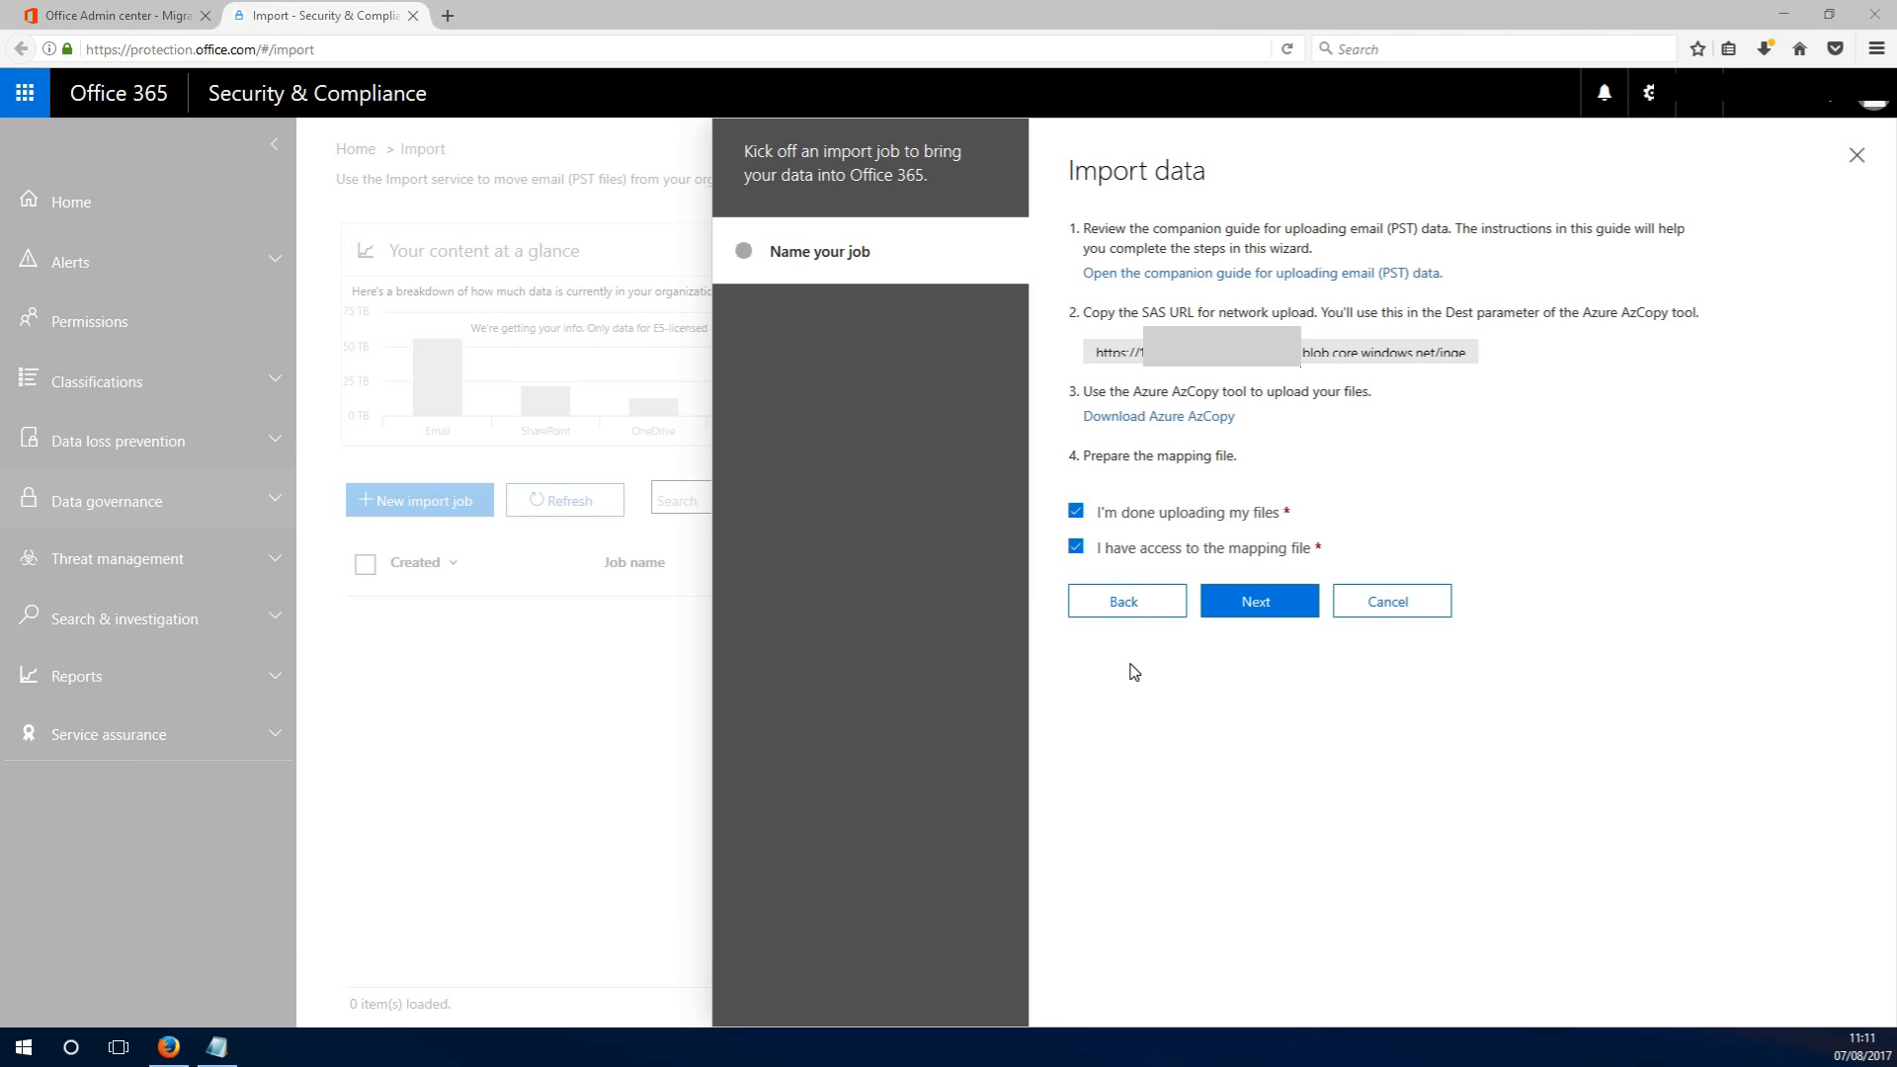
left_click(1222, 609)
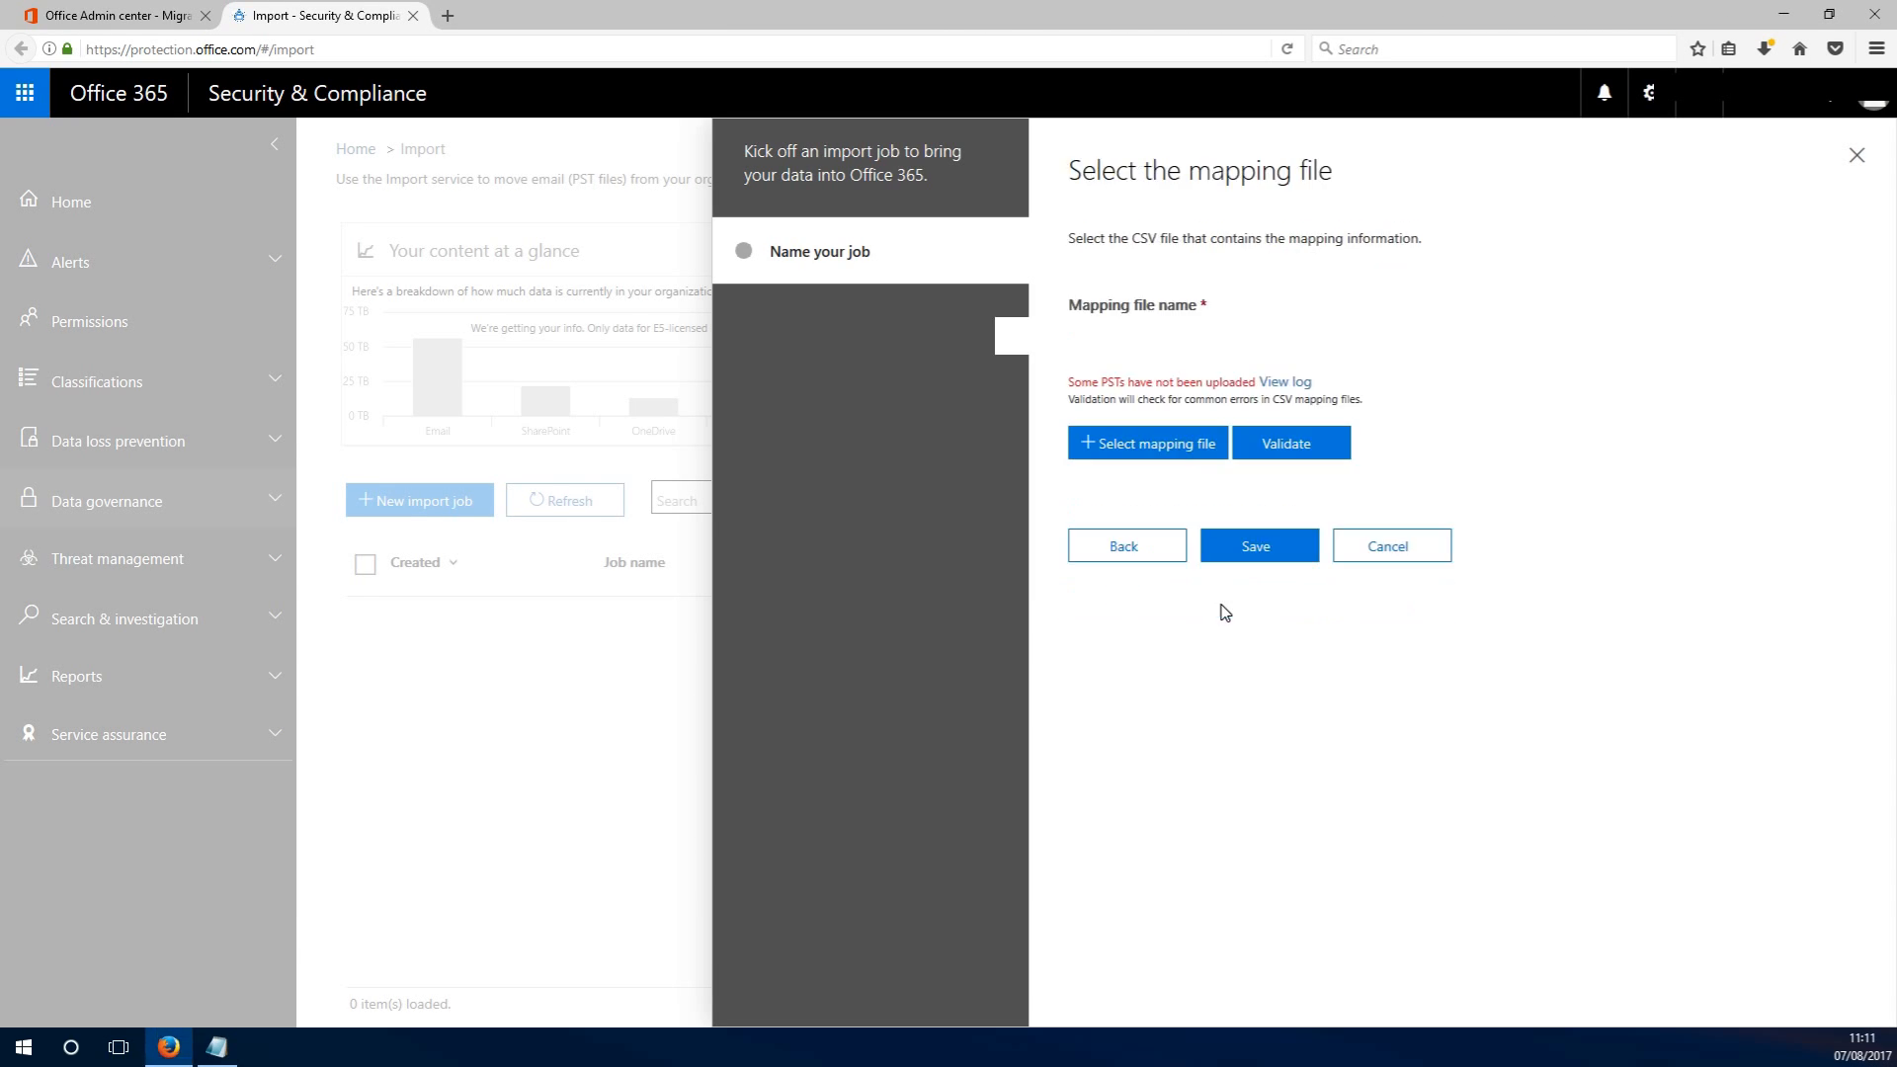
Select the CSV mapping file from the ACADUK folder on the desktop and run its validation.
left_click(1165, 461)
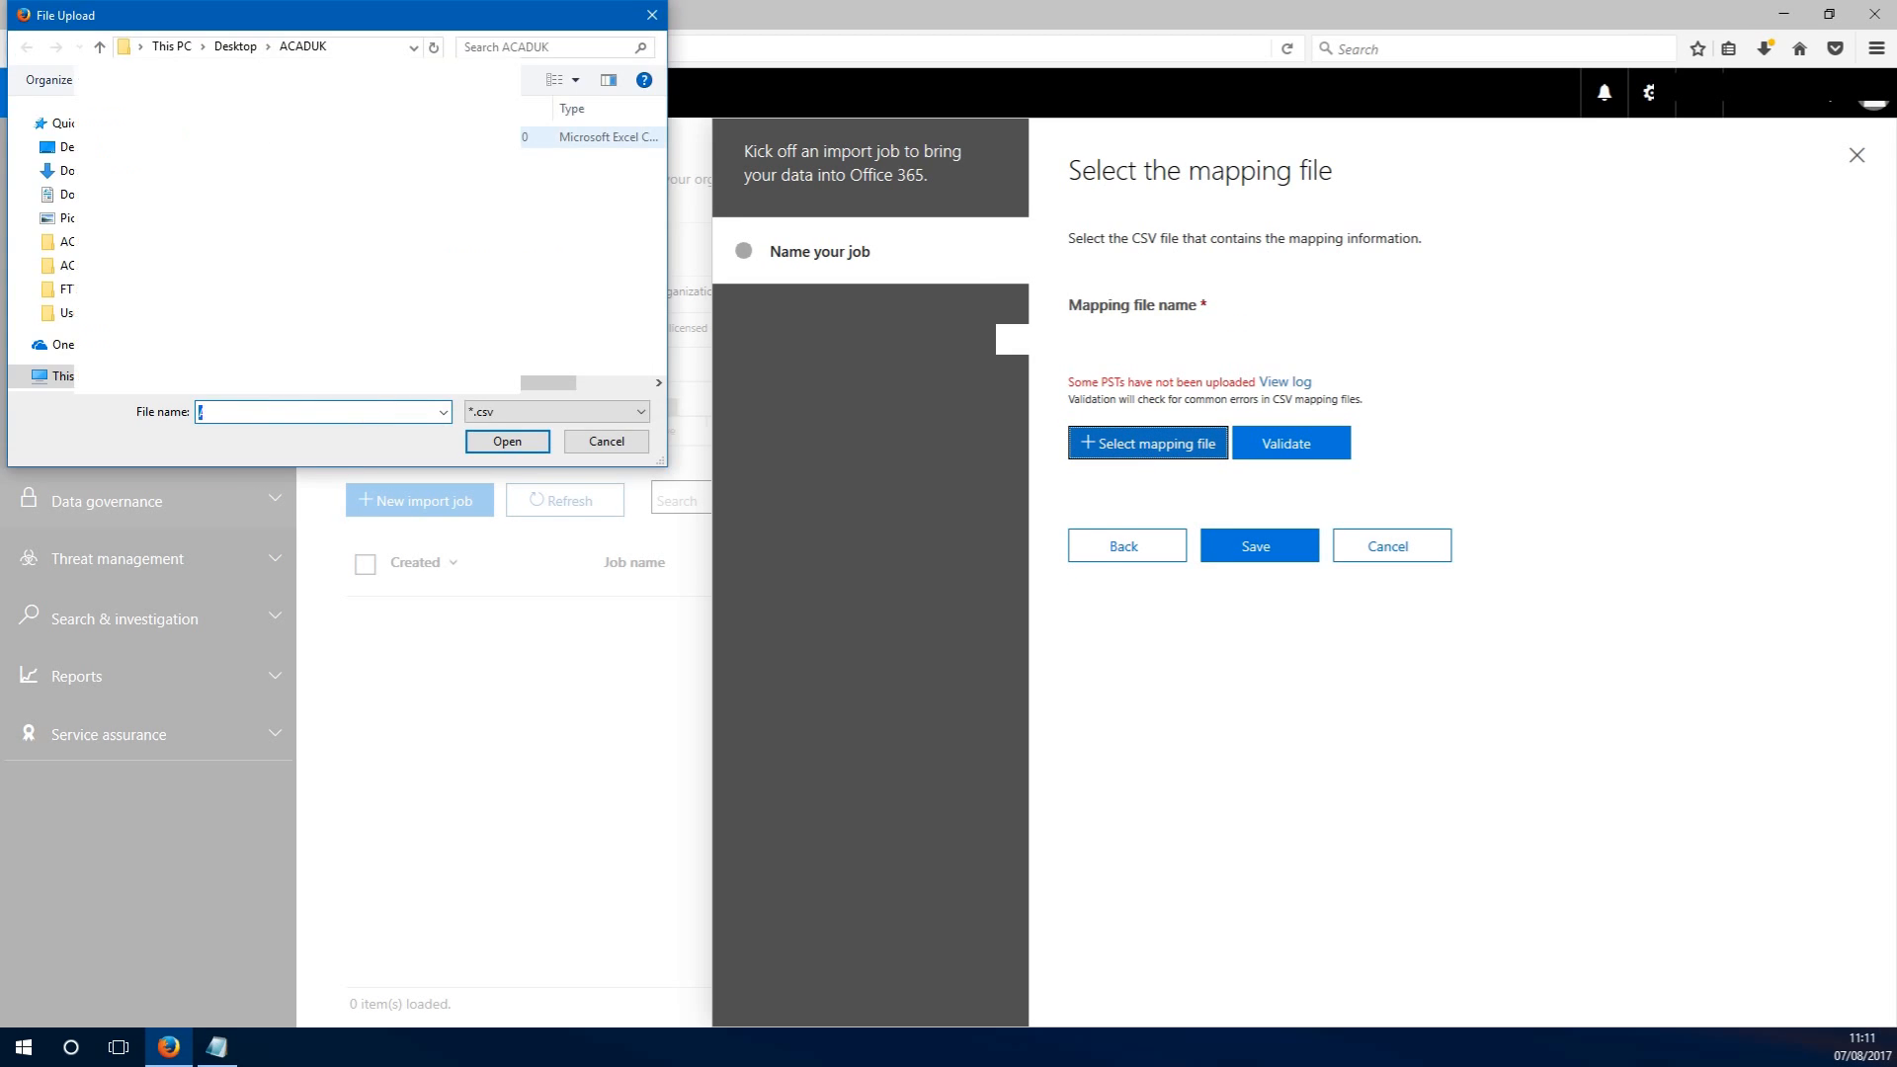
key("Return")
left_click(1280, 446)
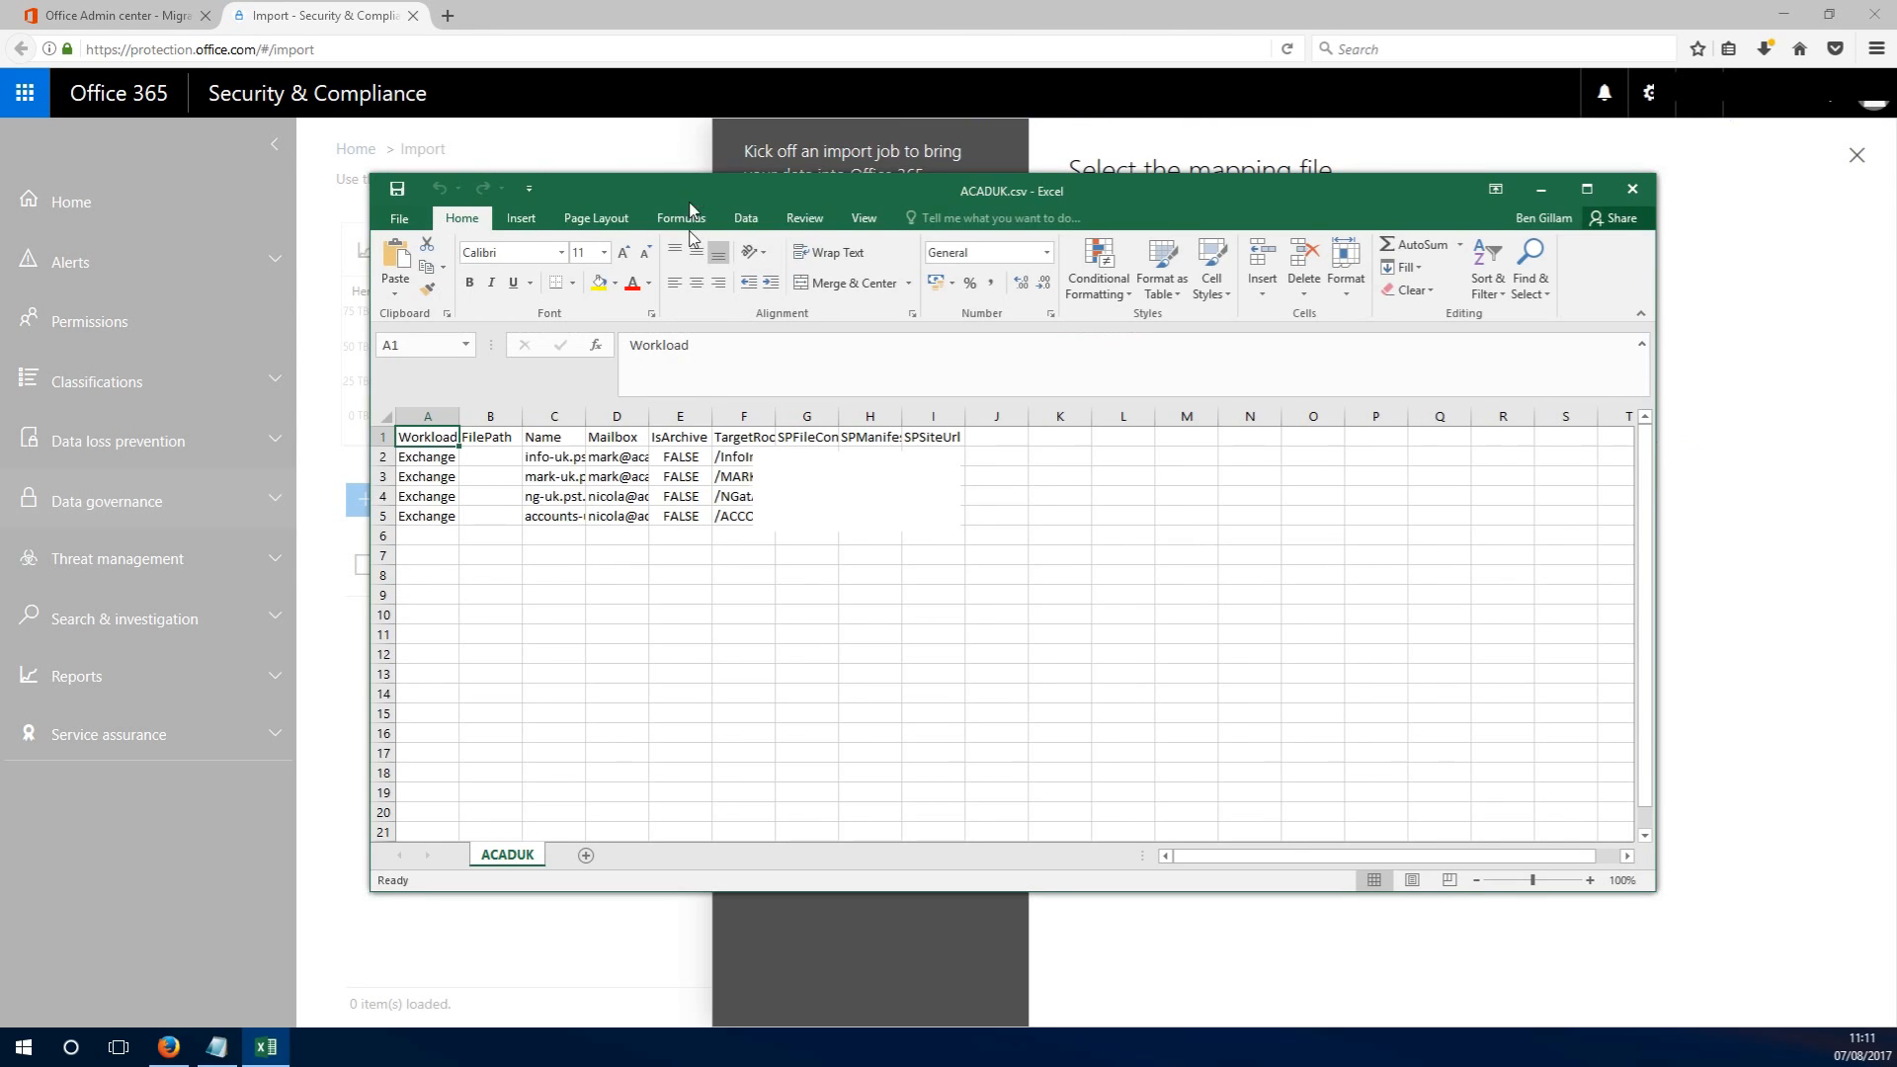
Widen the Mailbox and TargetRootFolder columns in ACADUK.csv, examine the PST mapping entries, and close the workbook without saving.
left_click_drag(585, 422, 796, 420)
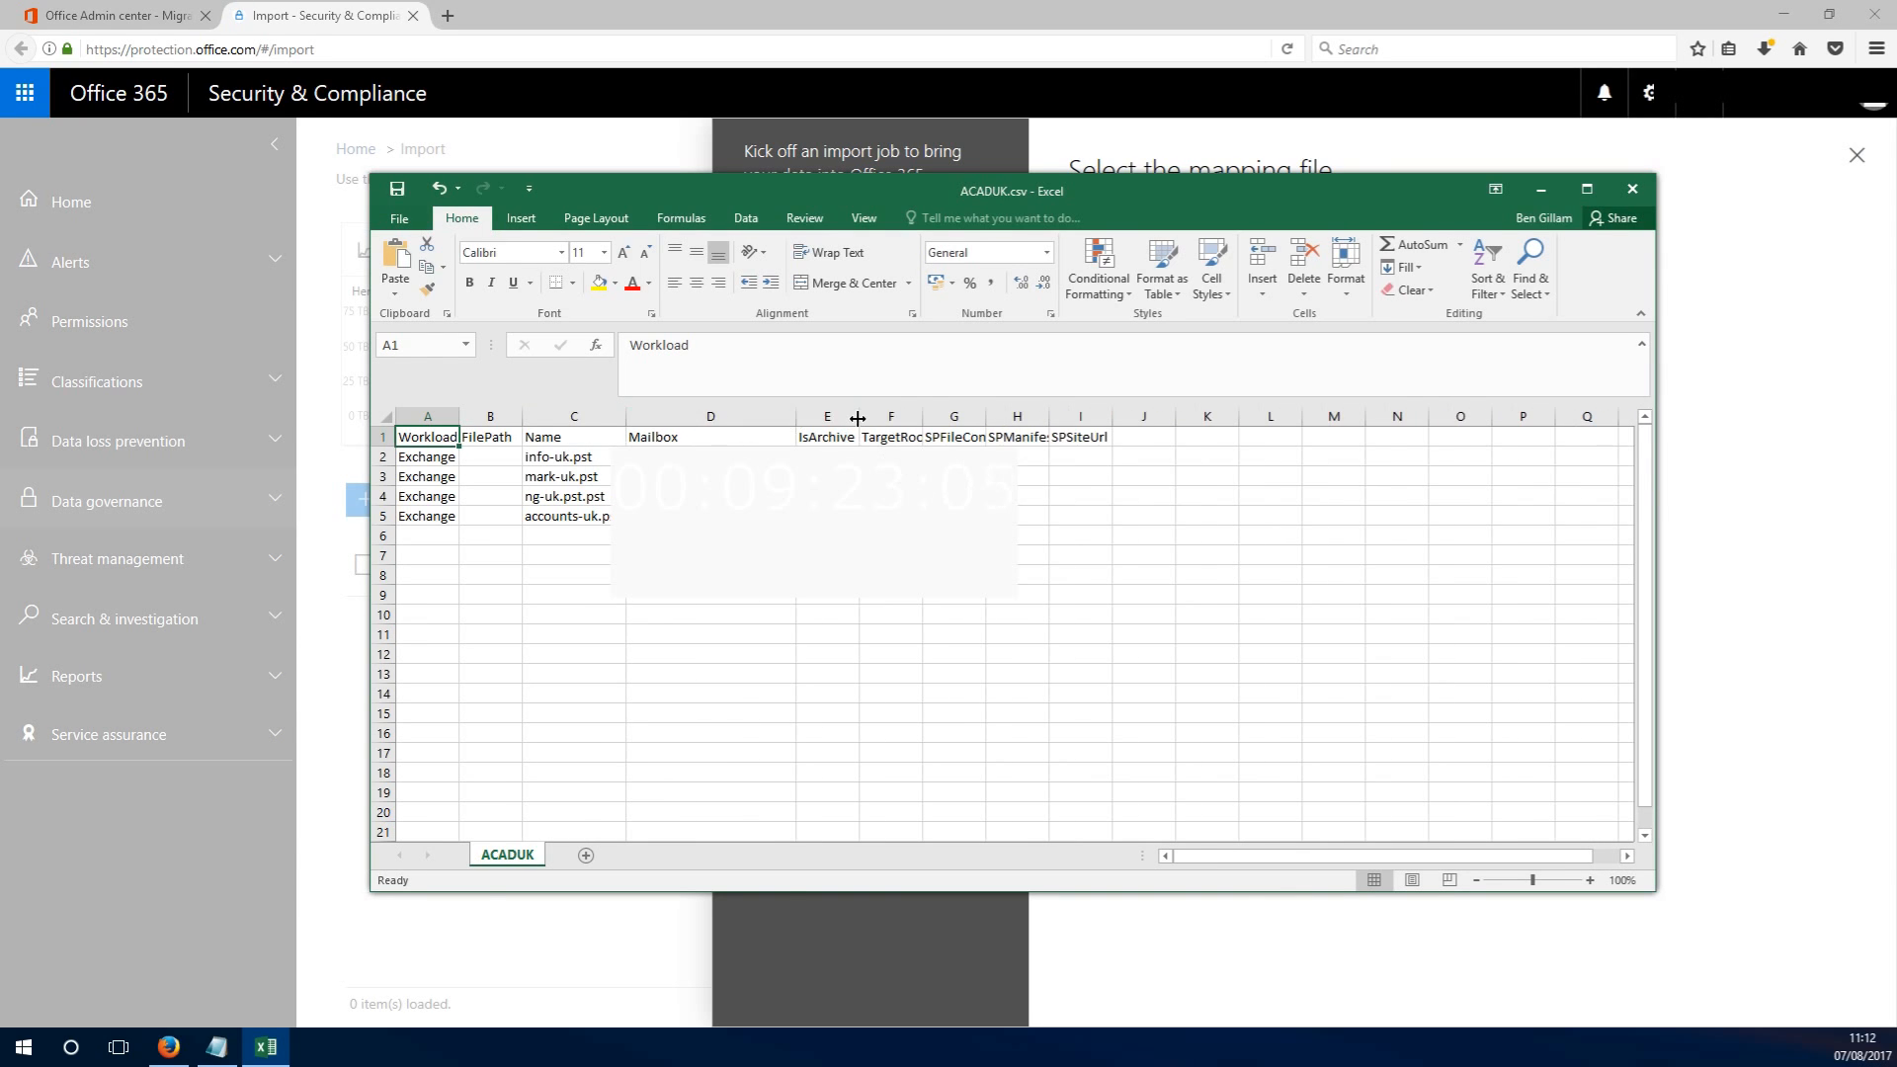
double_click(922, 416)
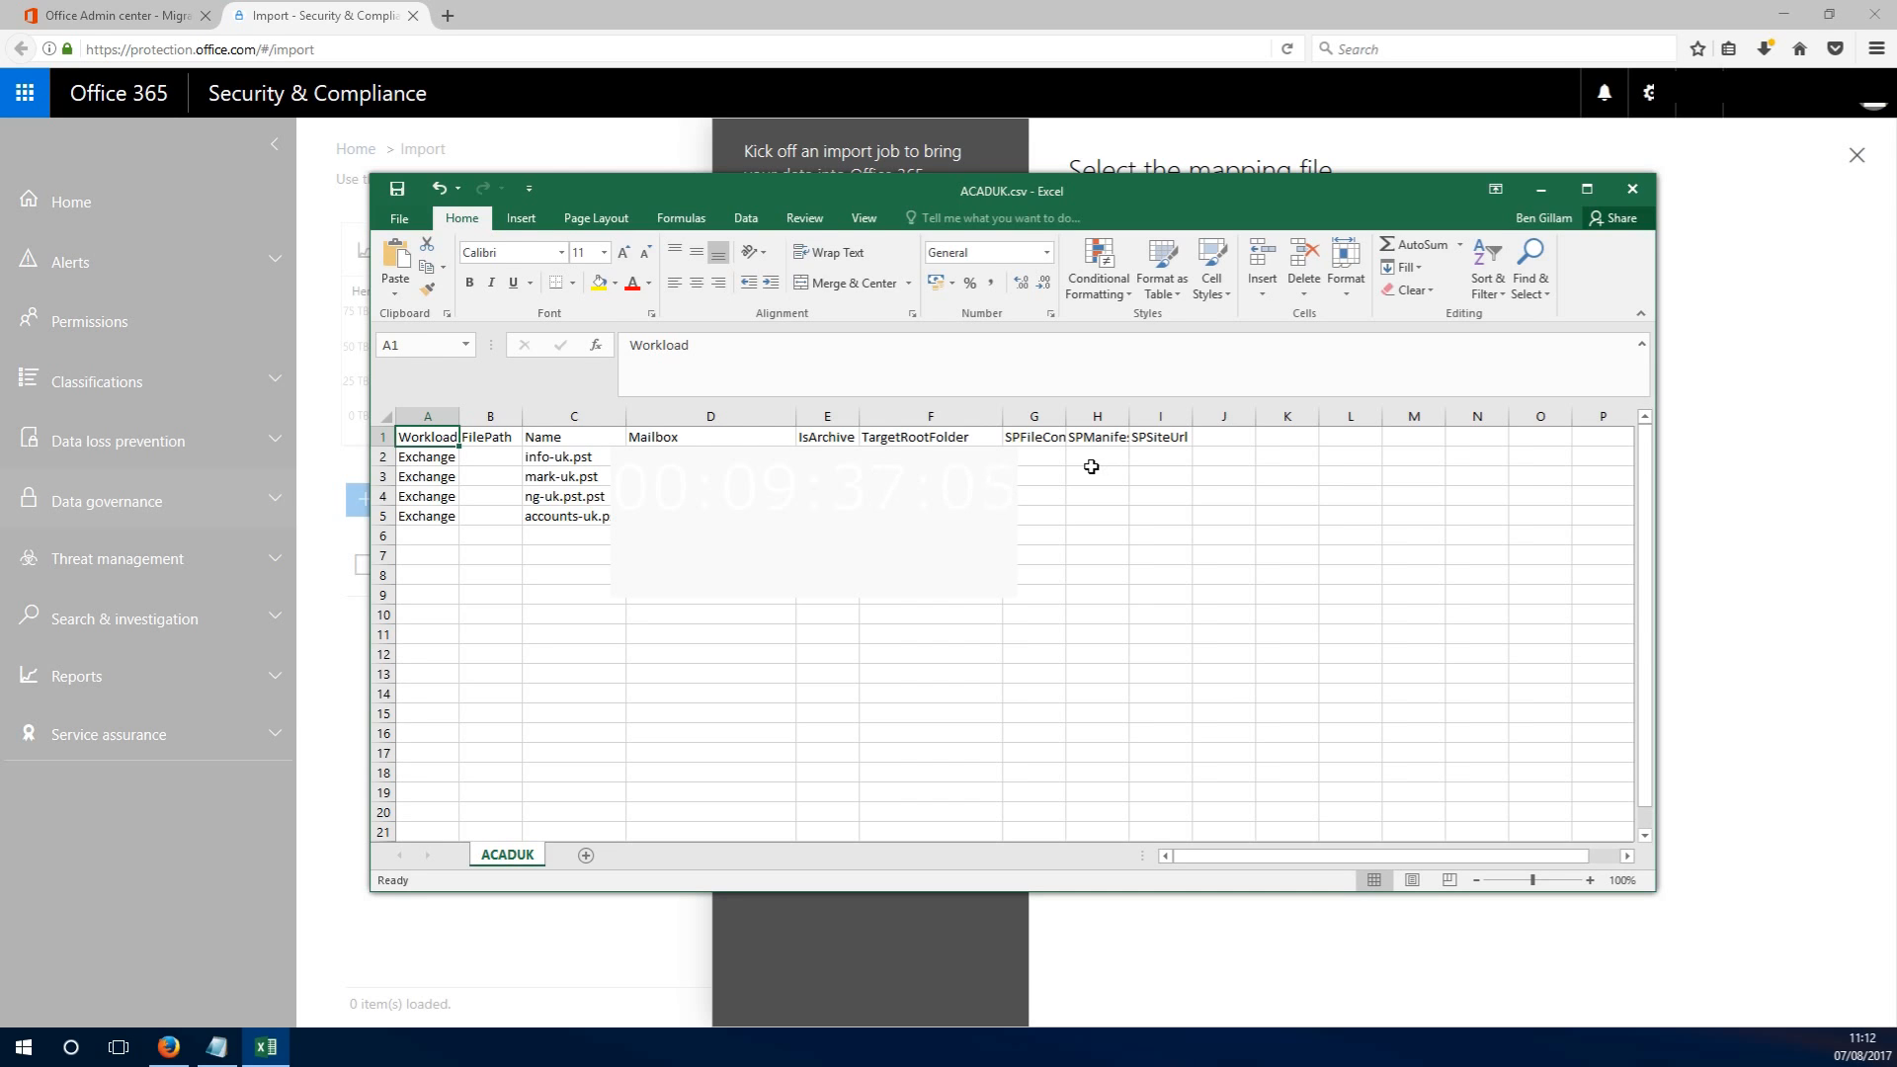
left_click(1632, 190)
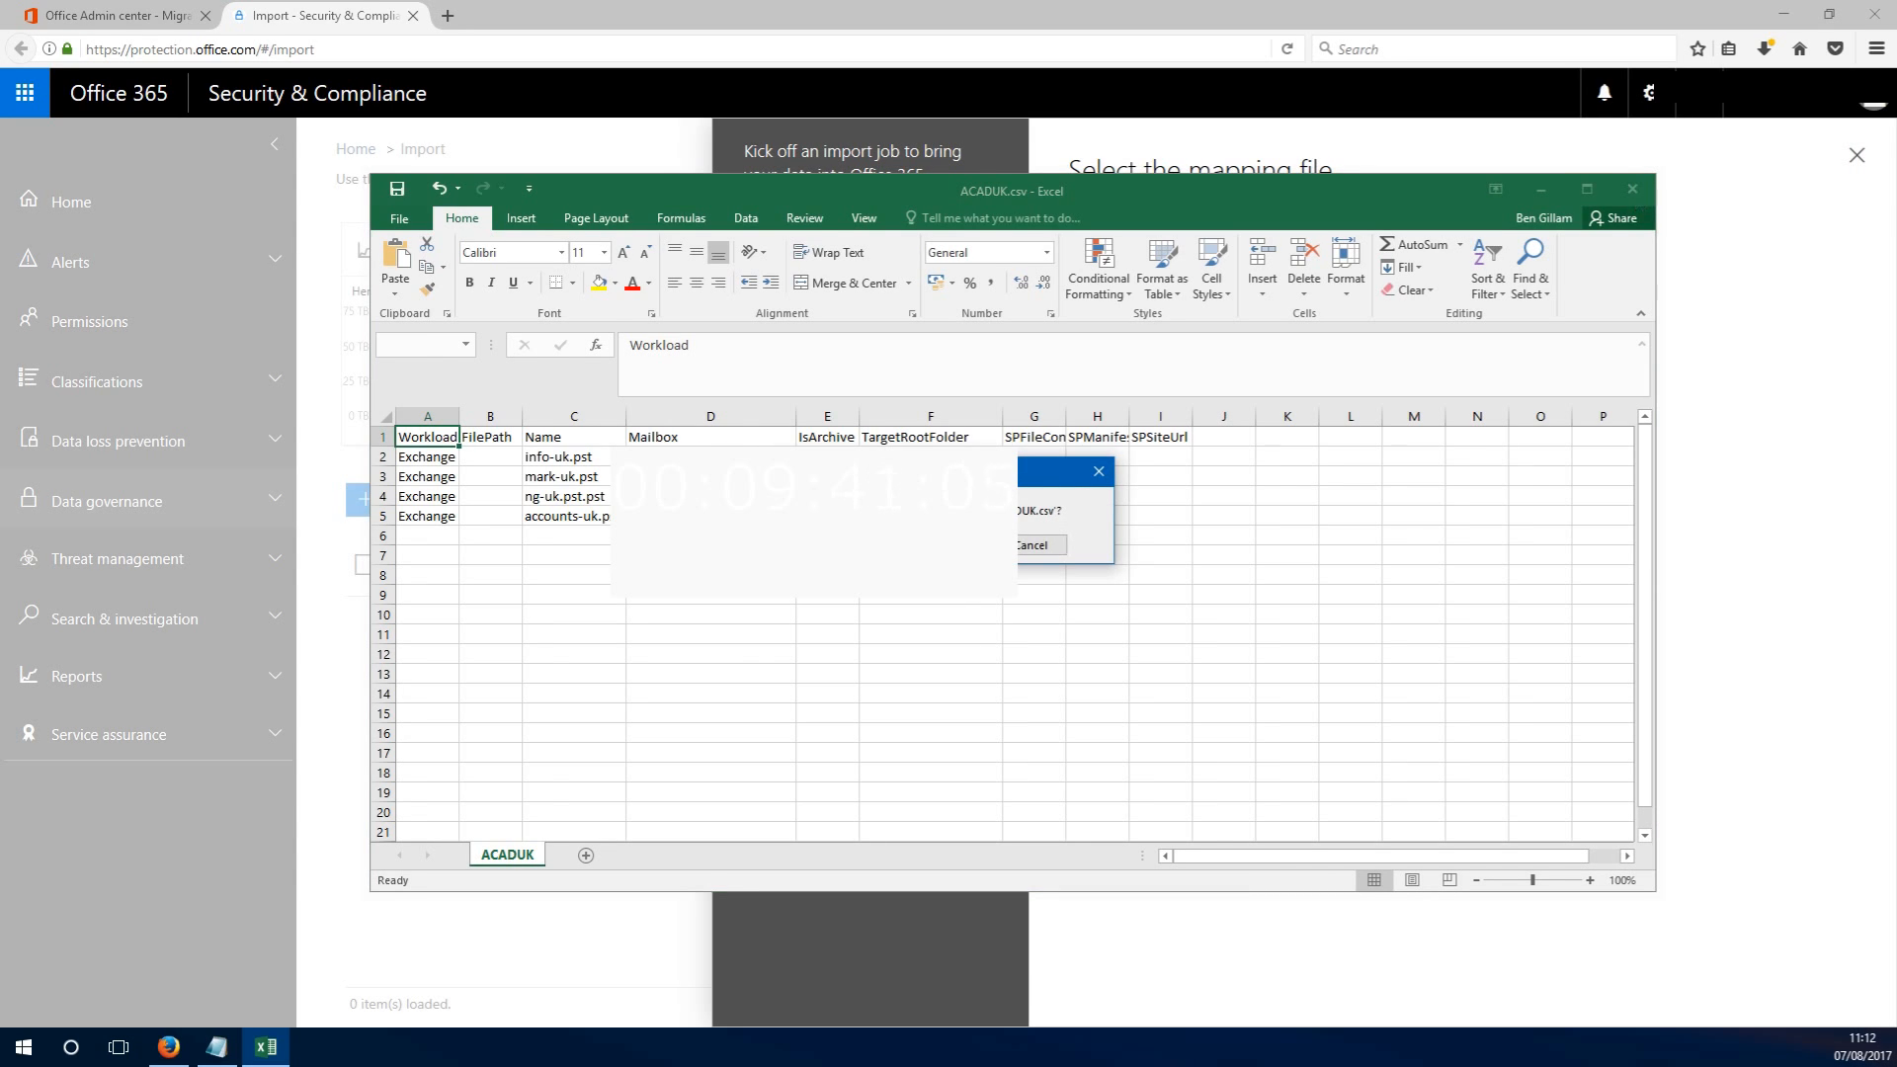
left_click(974, 543)
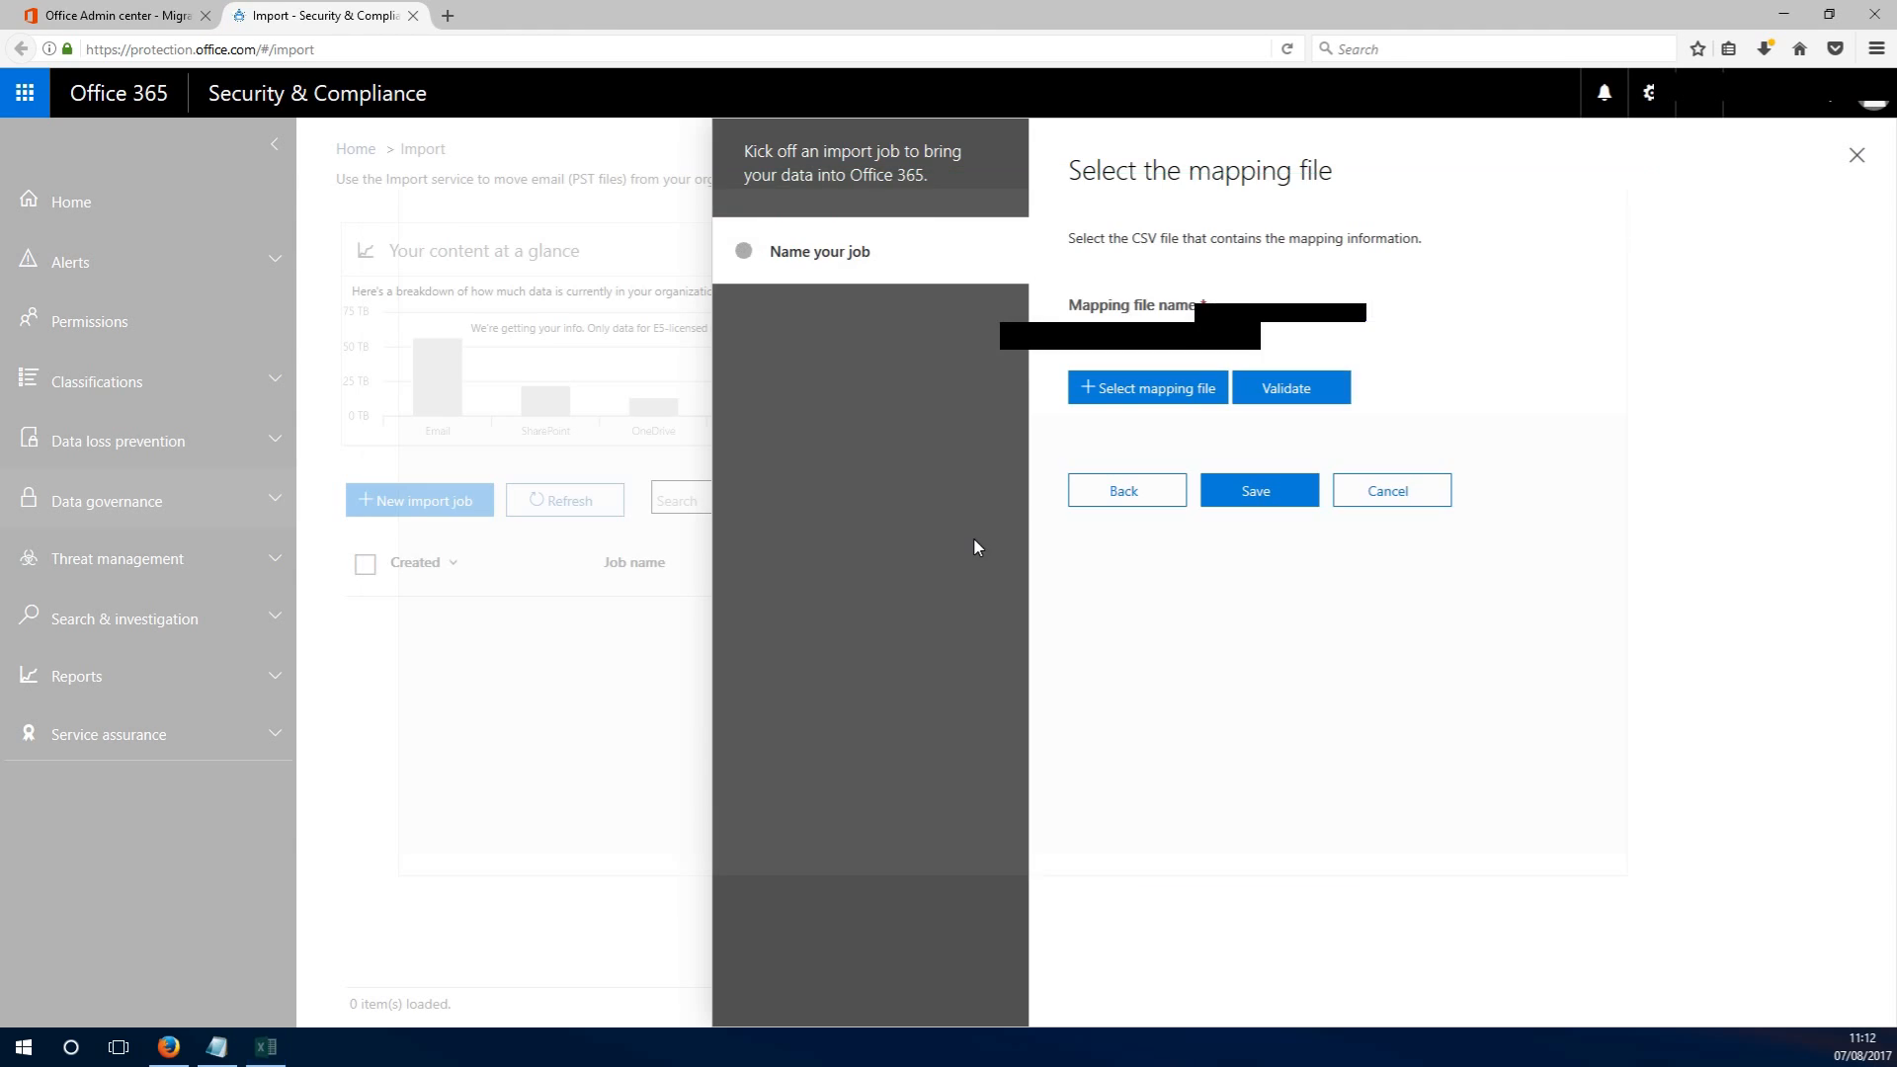
Validate the selected mapping file again, save the import job, and close the wizard and the job's details.
left_click(1303, 399)
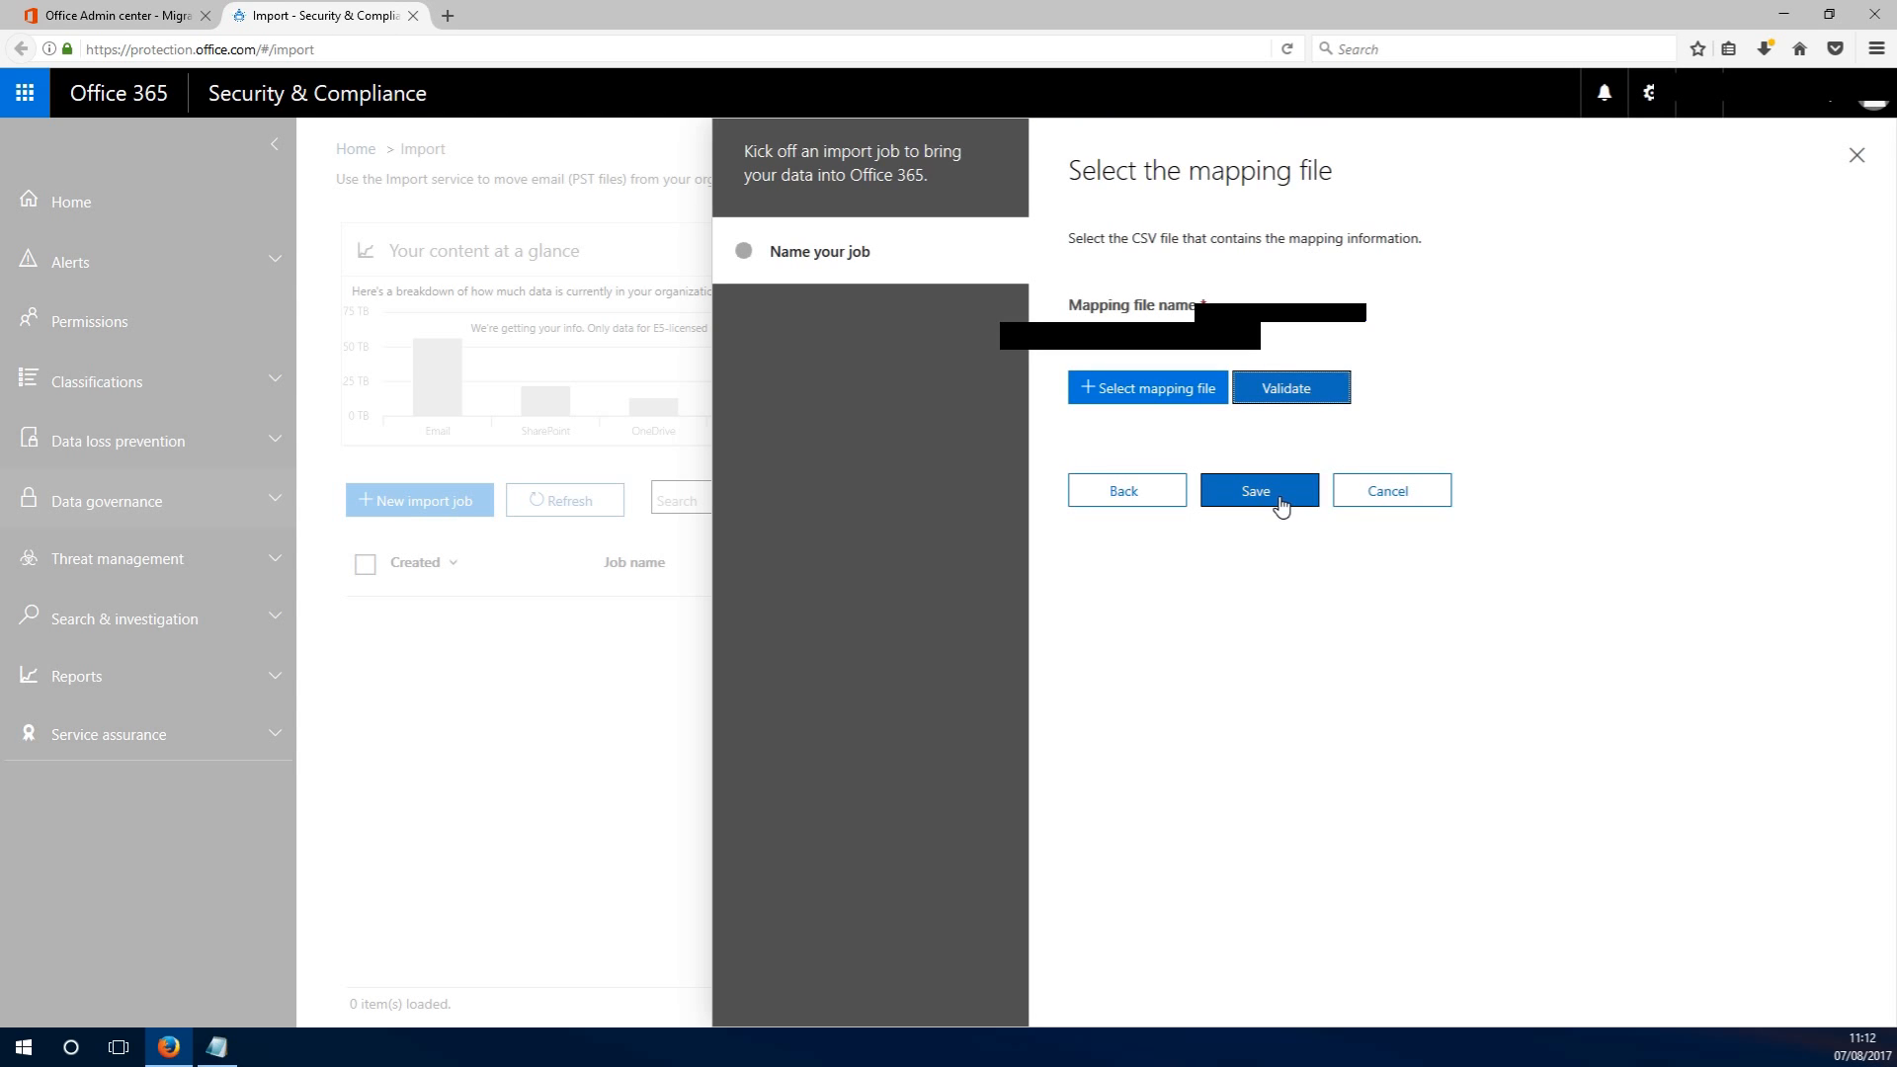
left_click(1281, 506)
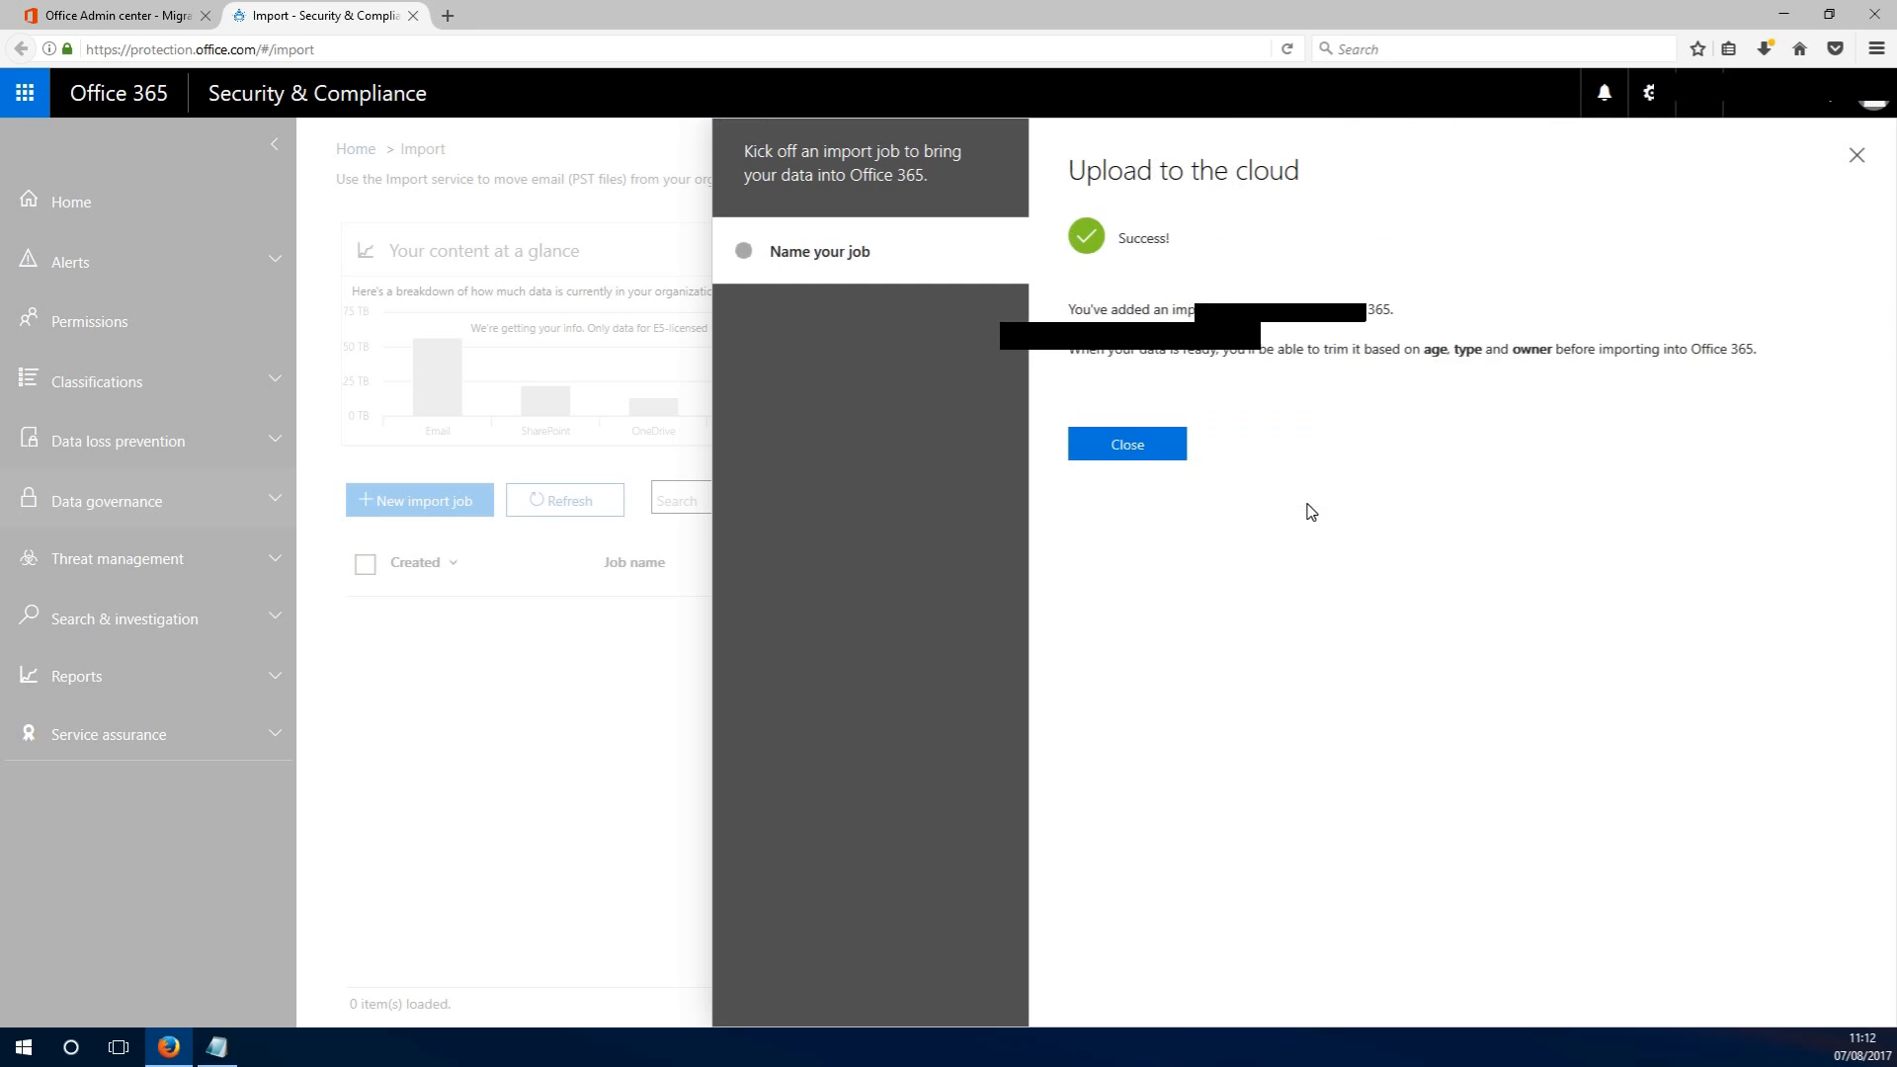
left_click(1120, 447)
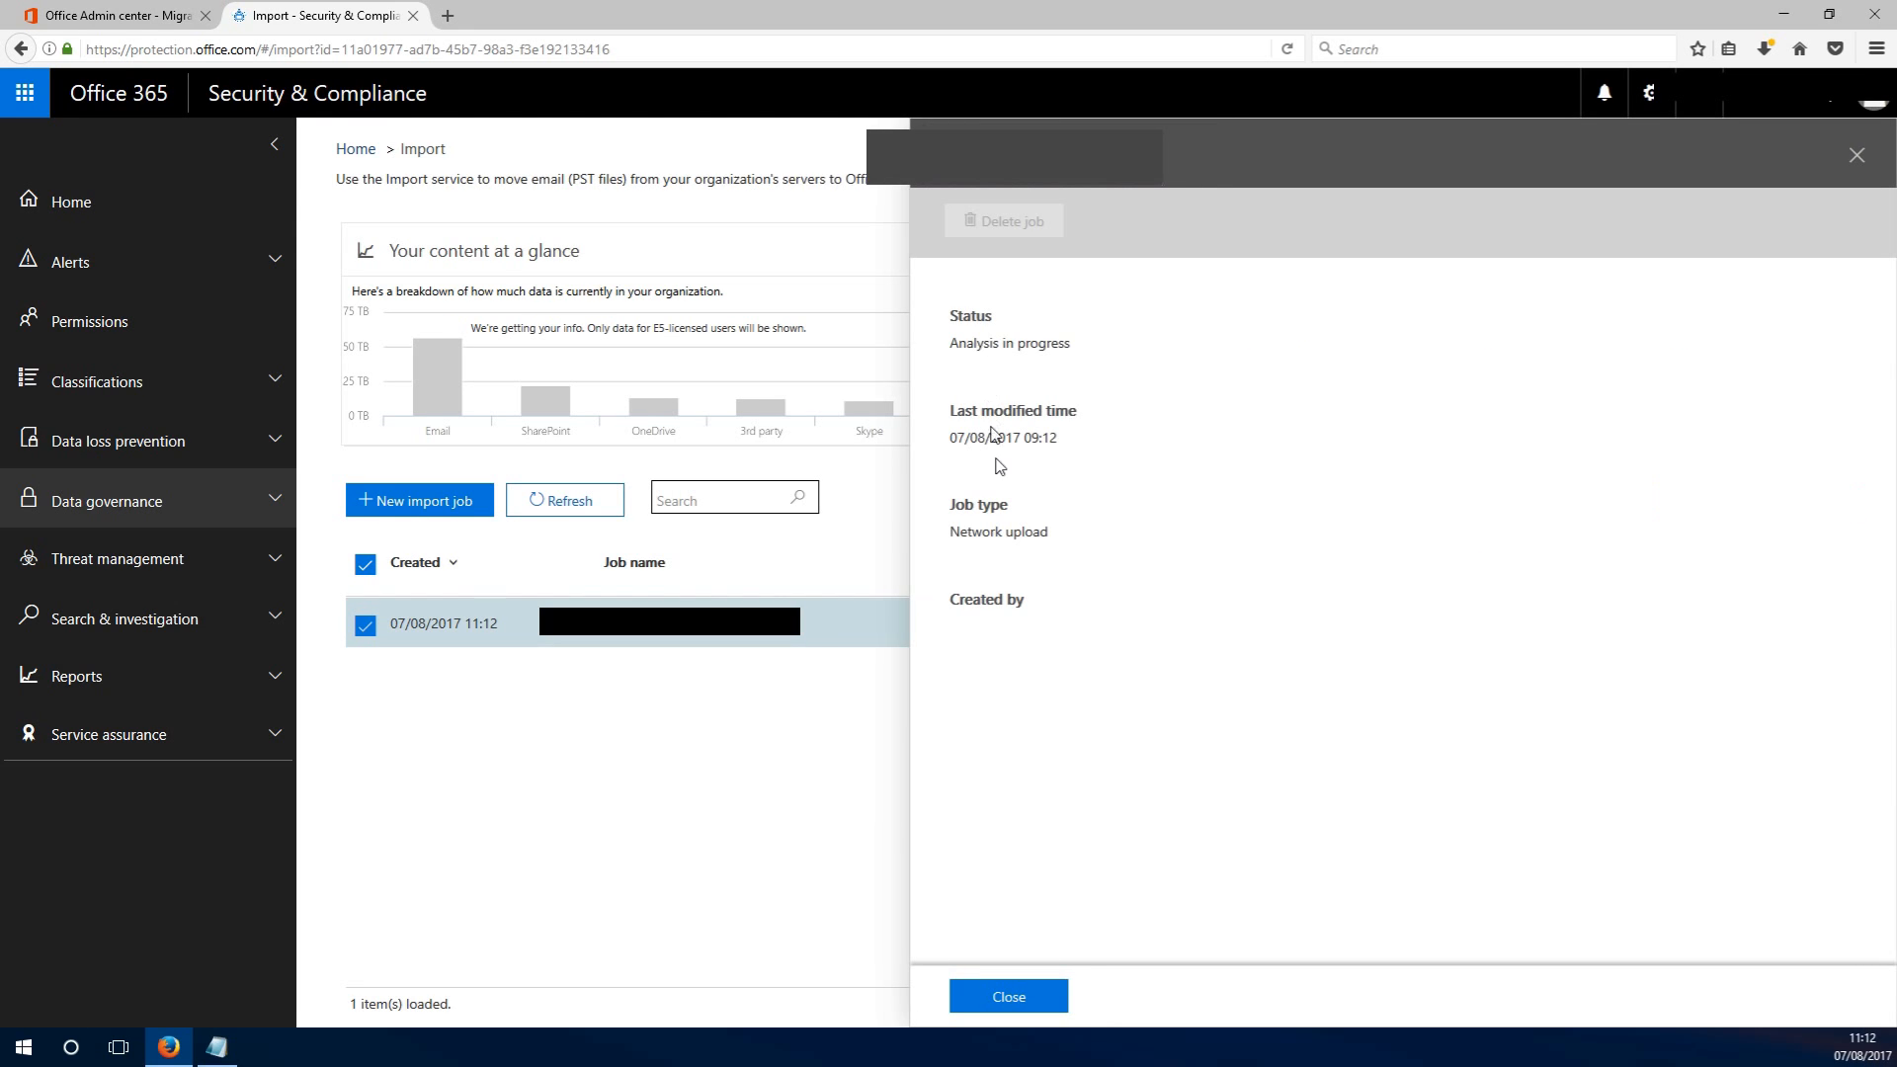
left_click(1018, 994)
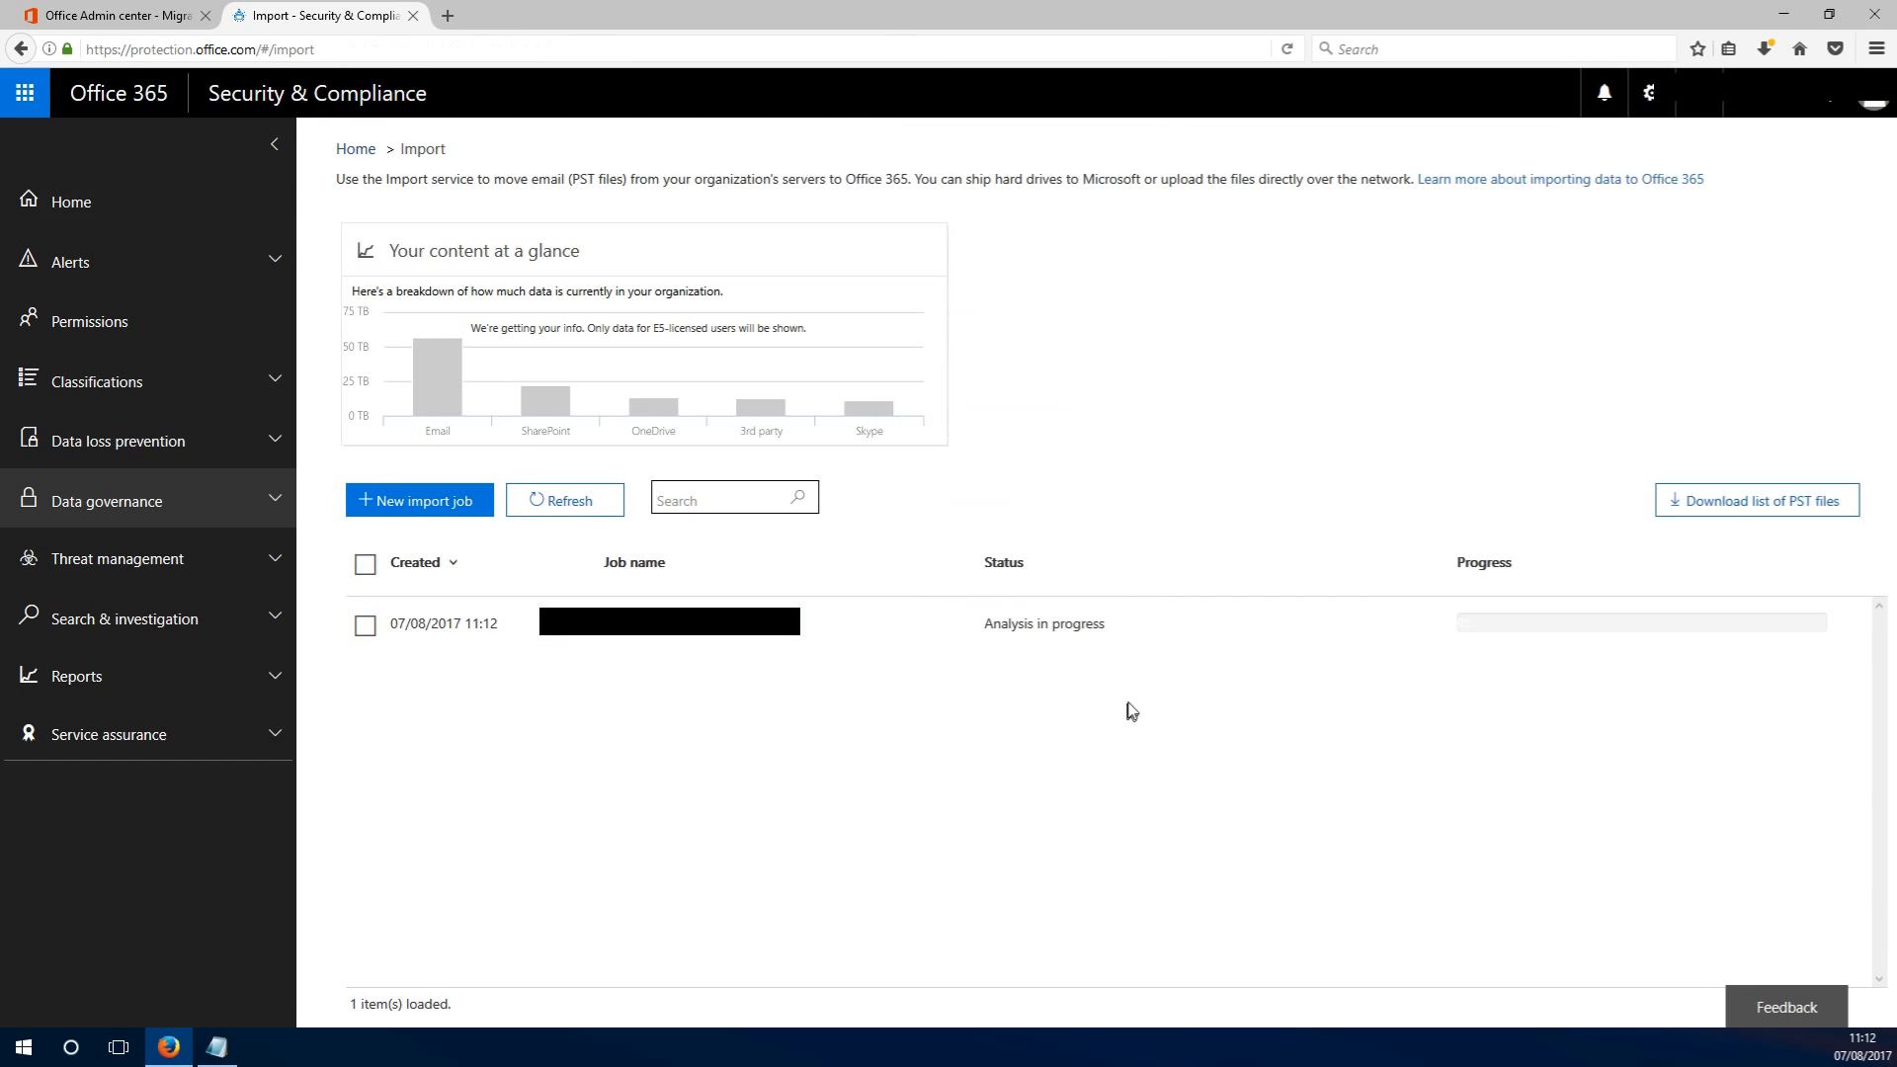